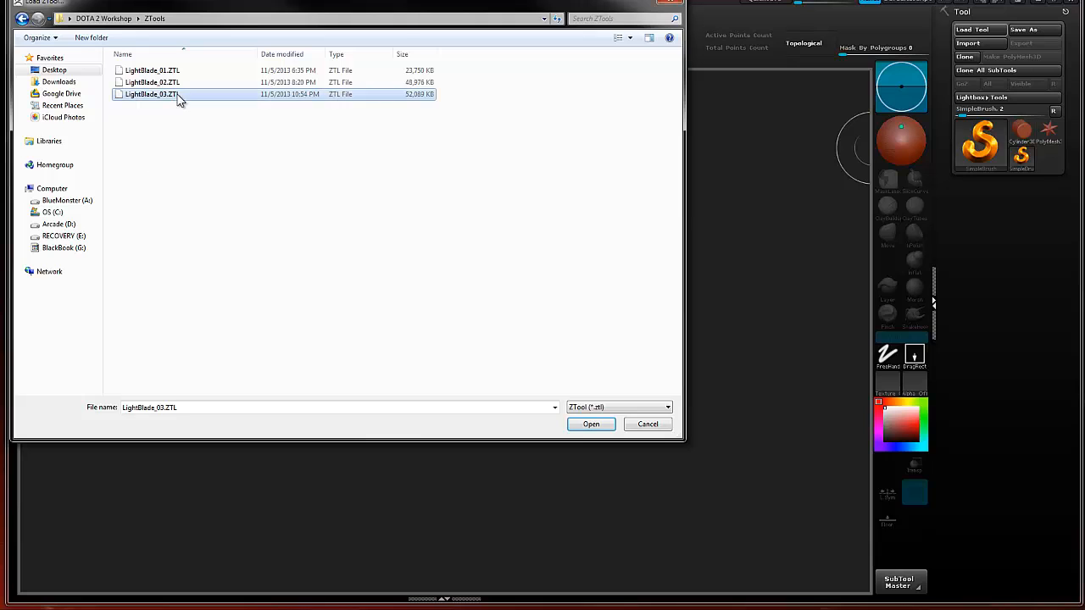
Step: Load LightBlade_03.ZTL, place it on the canvas in edit mode and frame it in view
left_click(583, 423)
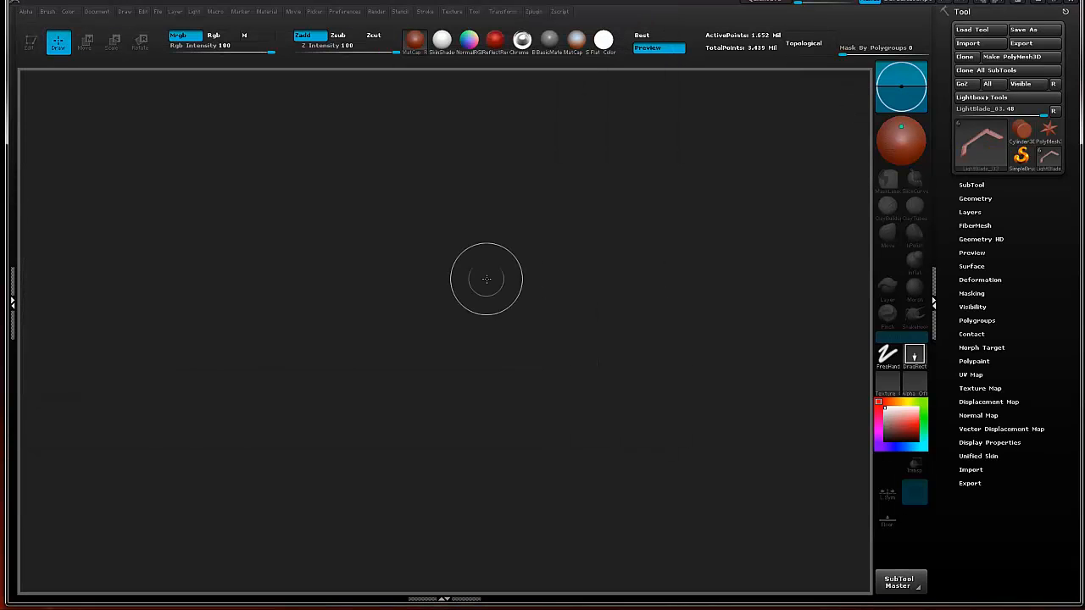
mouse_move(487, 280)
left_mouse_down()
mouse_move(503, 408)
mouse_move(487, 382)
mouse_move(508, 347)
left_mouse_up()
key("t")
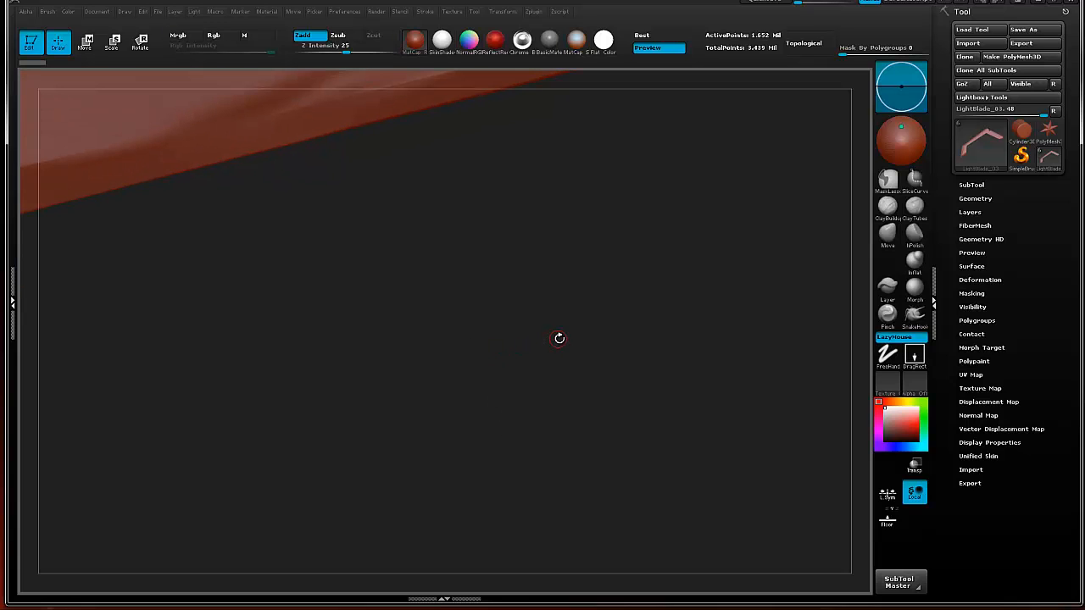
key("f")
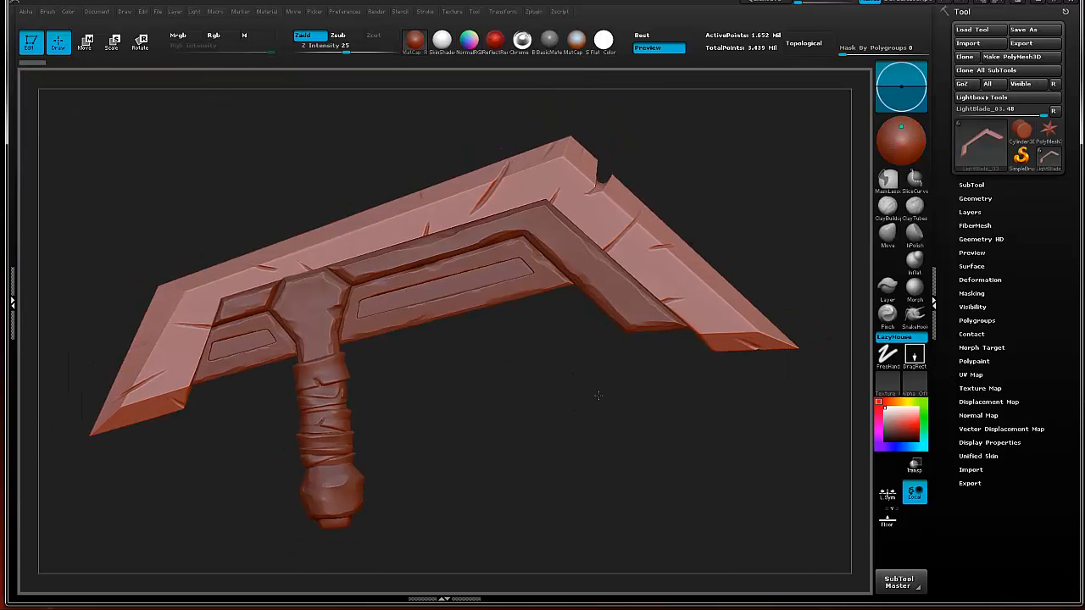
Step: Apply the ReflectRed material to the blade and turn it to its other side
left_click(495, 40)
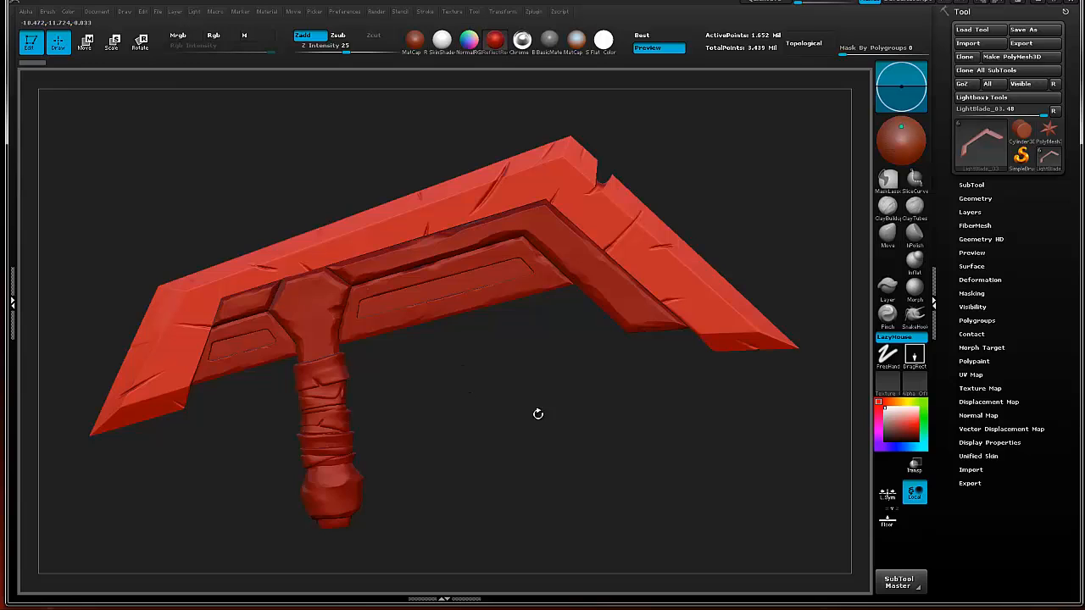
mouse_move(538, 412)
left_mouse_down()
mouse_move(613, 416)
mouse_move(786, 363)
left_mouse_up()
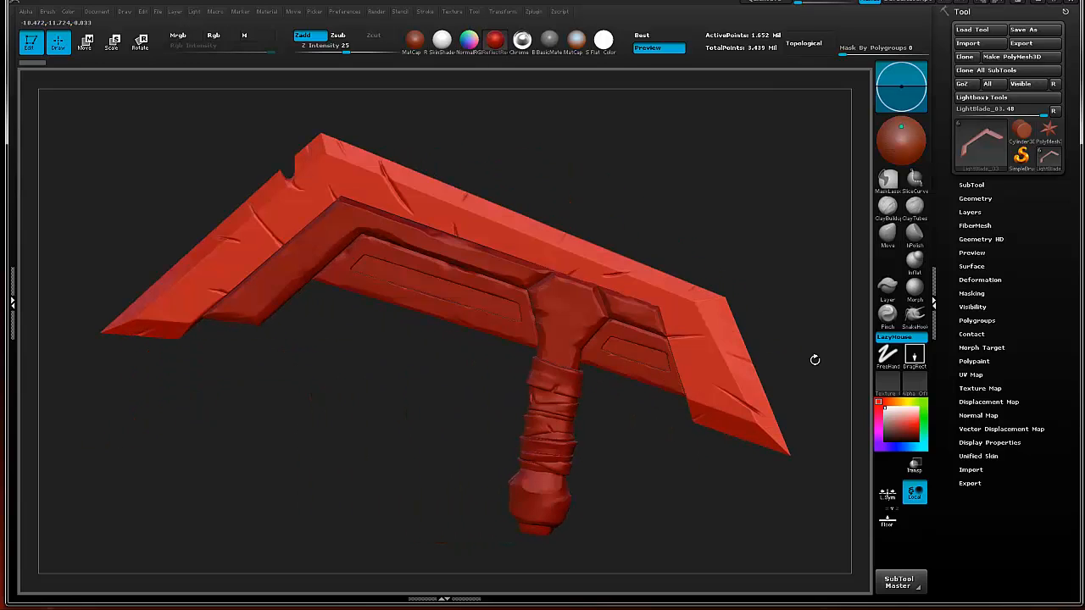
Step: Merge all visible subtools of the LightBlade_03 tool into a single mesh
left_click(971, 185)
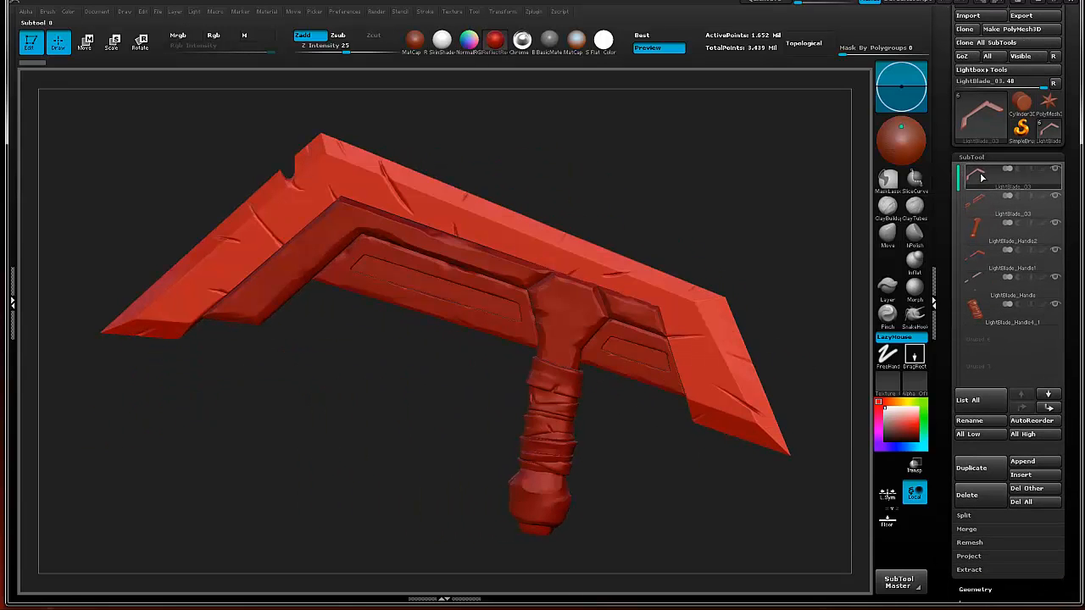
mouse_move(1067, 420)
left_mouse_down()
mouse_move(1070, 359)
mouse_move(1070, 401)
left_mouse_up()
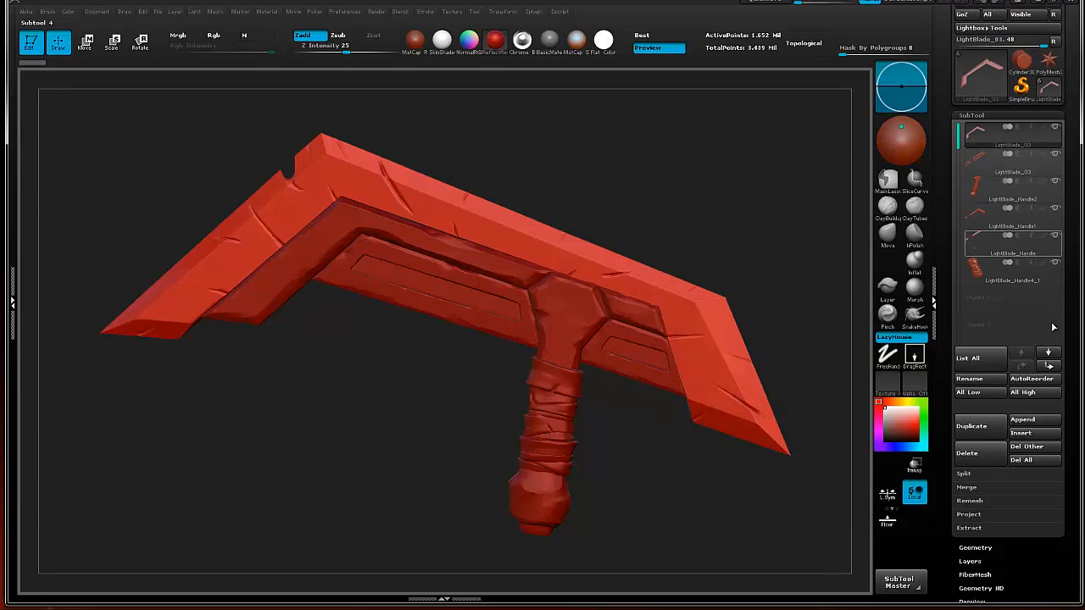
left_click_drag(1073, 501, 1072, 312)
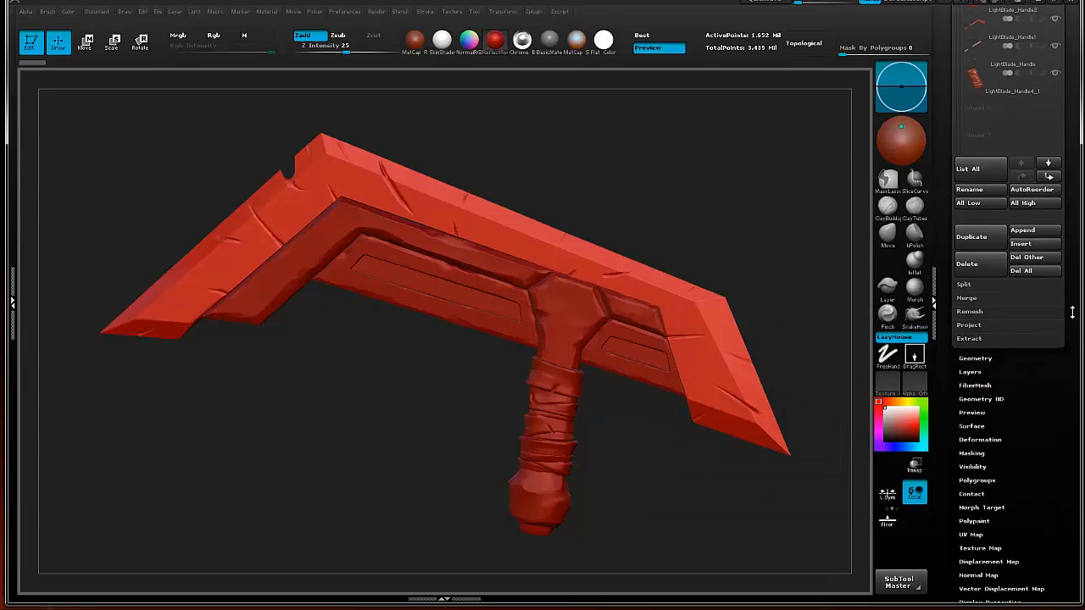
left_click(979, 298)
left_click_drag(1028, 386, 1028, 371)
left_click(976, 309)
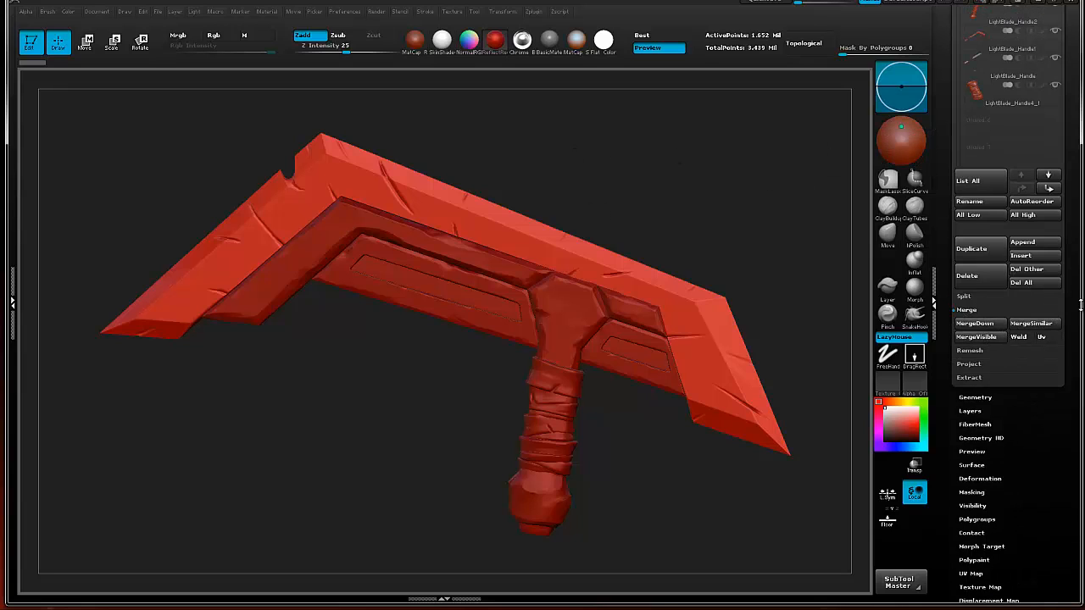
scroll(1073, 316, "up", 5)
Step: Switch to the Merged_LightBlade_03 tool and examine the combined blade from several angles
left_click(1050, 158)
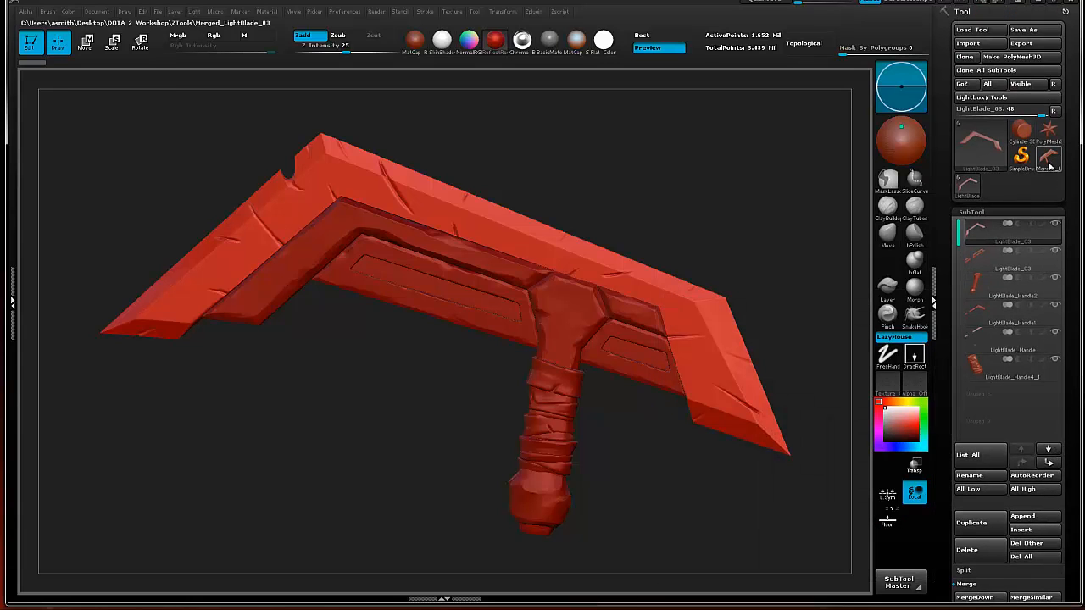
left_click_drag(710, 228, 669, 229)
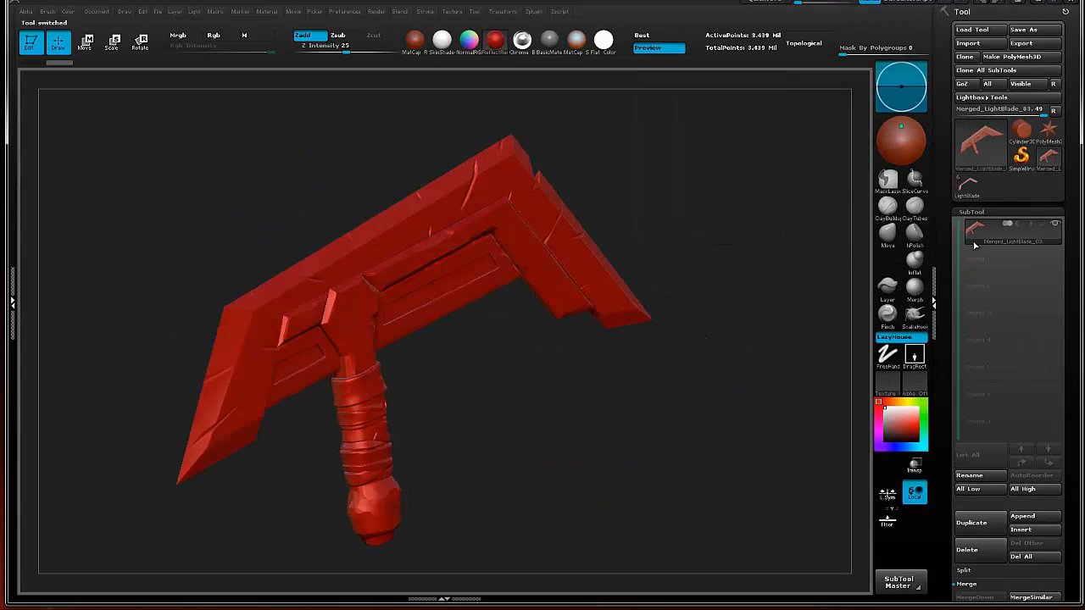
left_click_drag(777, 196, 670, 182)
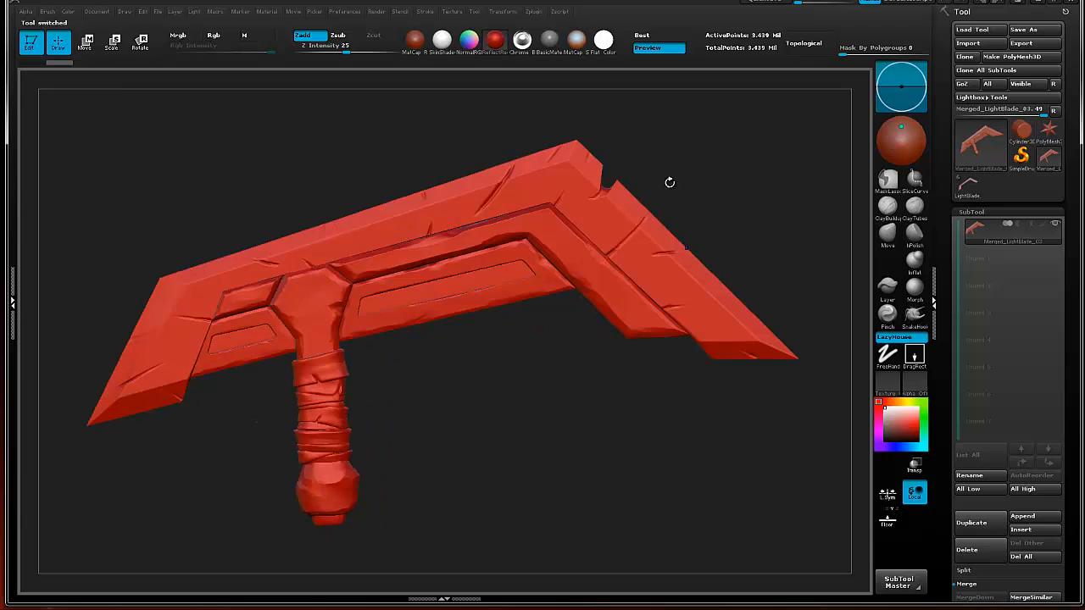
mouse_move(759, 174)
left_mouse_down("alt")
mouse_move(775, 159)
mouse_move(746, 156)
mouse_move(760, 156)
left_mouse_up("alt")
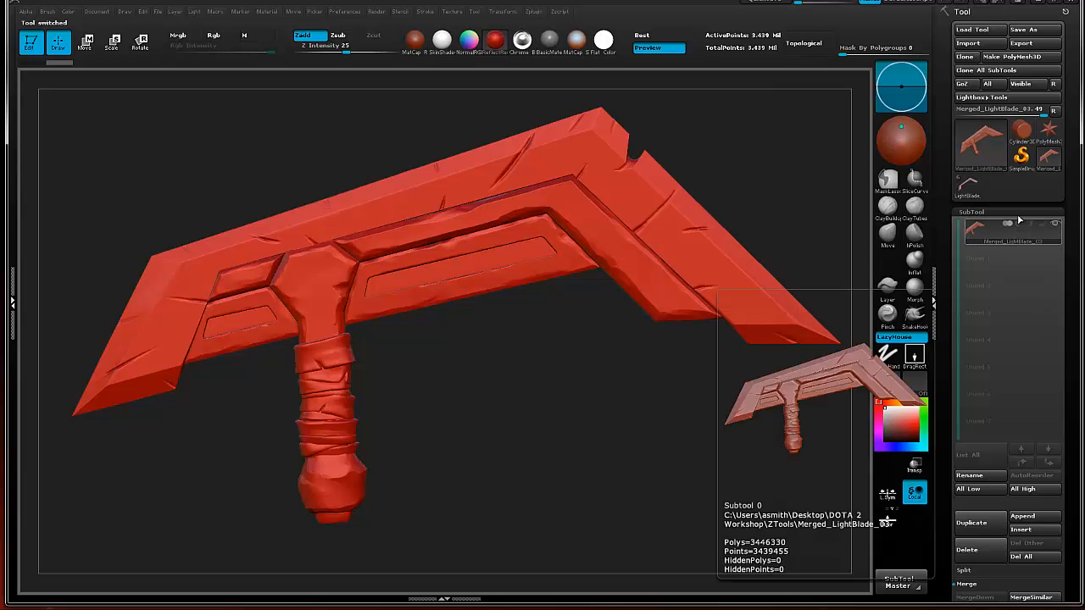
Step: Open the ZRemesher options in the merged tool's geometry settings
left_click(972, 212)
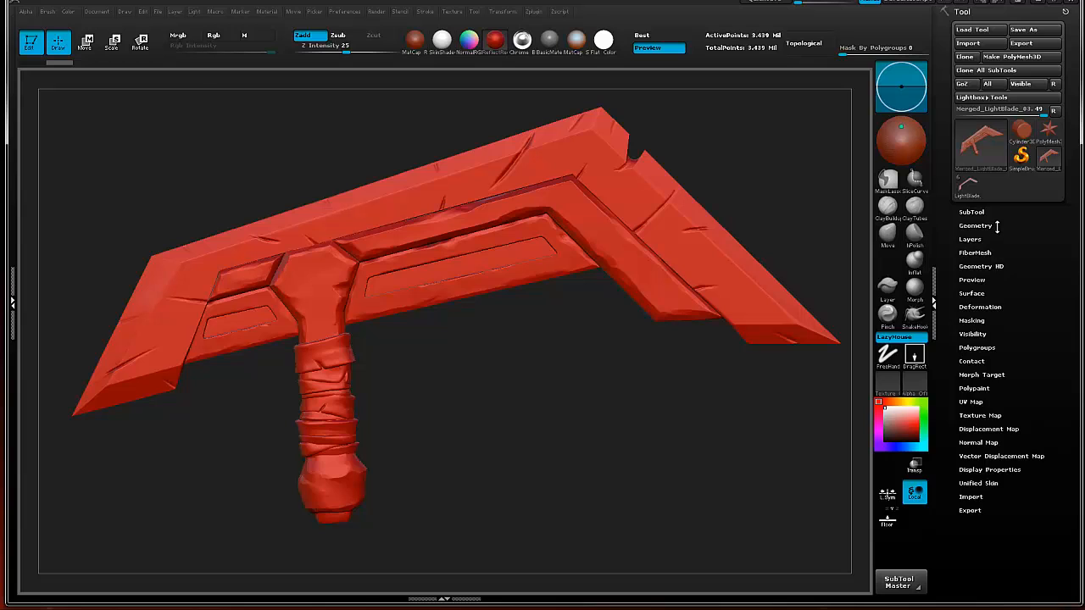
left_click(977, 225)
left_click(975, 414)
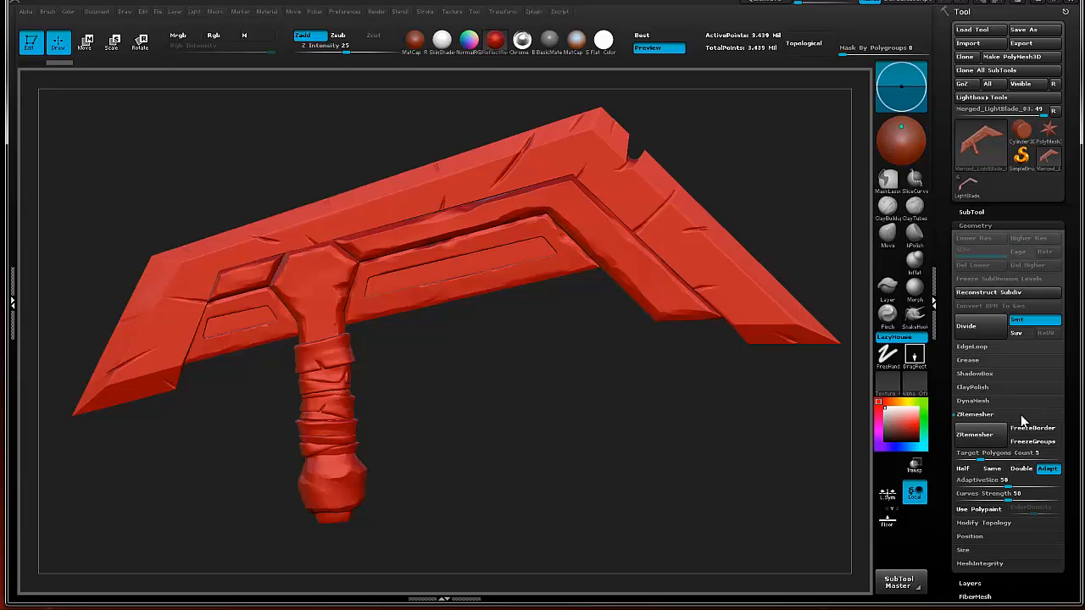
scroll(1072, 376, "down", 3)
scroll(1072, 376, "down", 1)
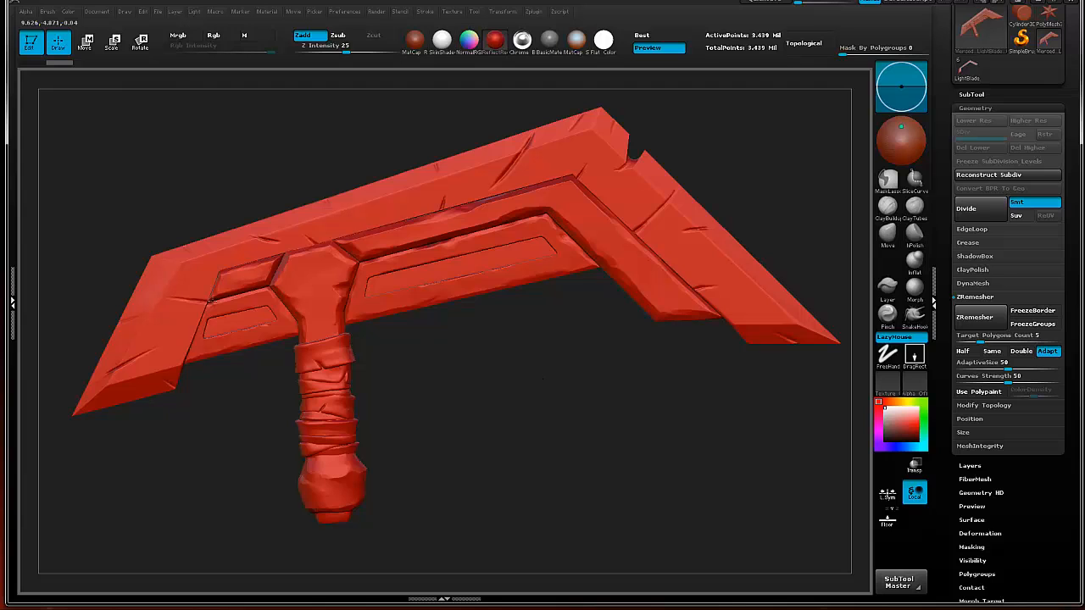
left_click_drag(478, 393, 625, 136)
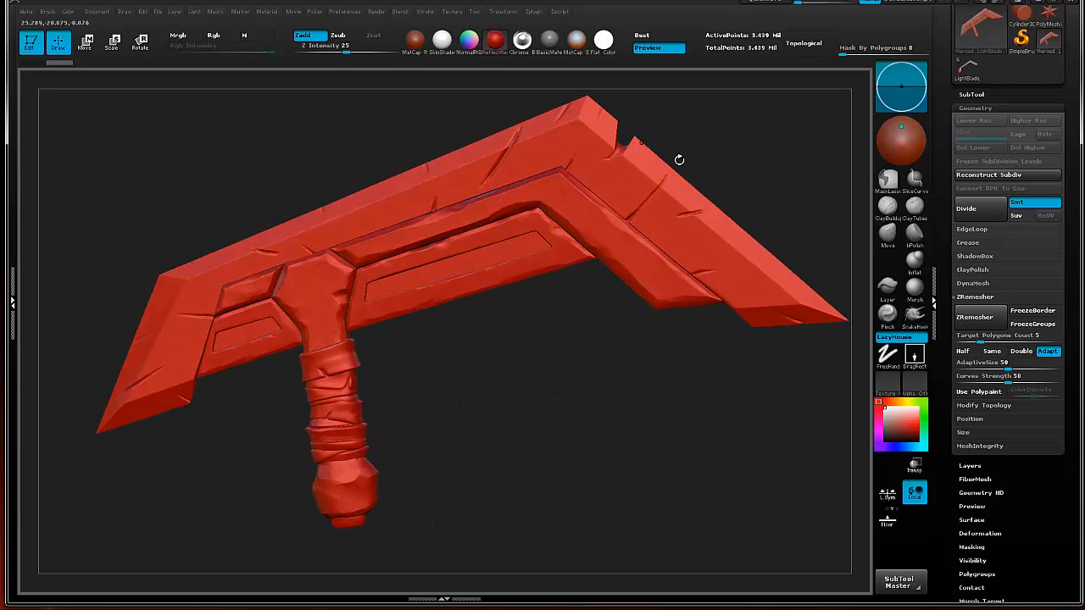
left_click_drag(580, 351, 597, 356)
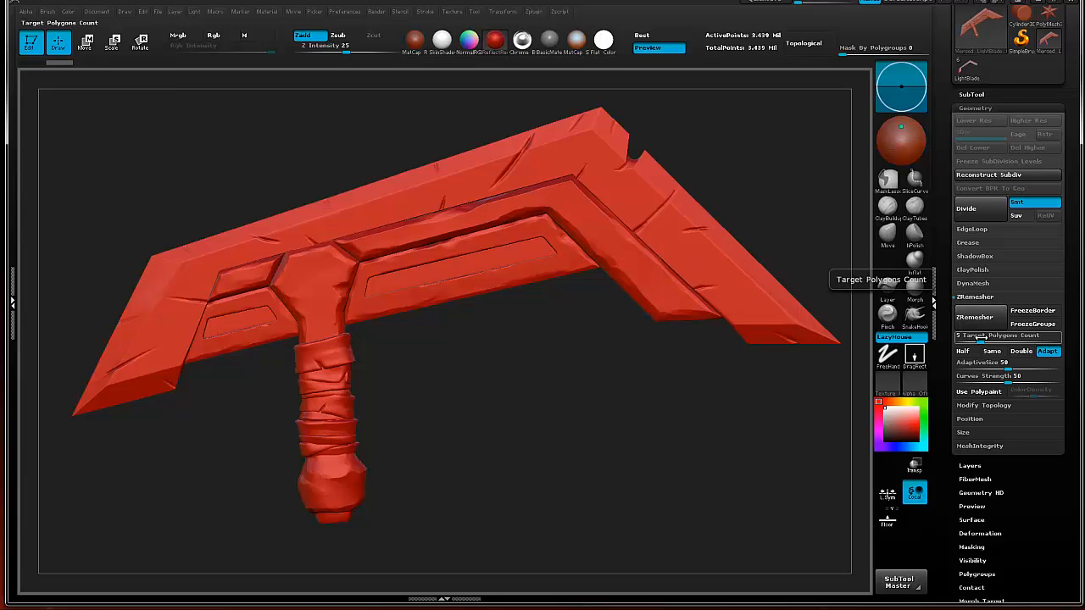
Step: Raise the target polygons count to about 30 and retopologize the merged blade with ZRemesher
key("ctrl")
left_click_drag(979, 339, 1013, 336)
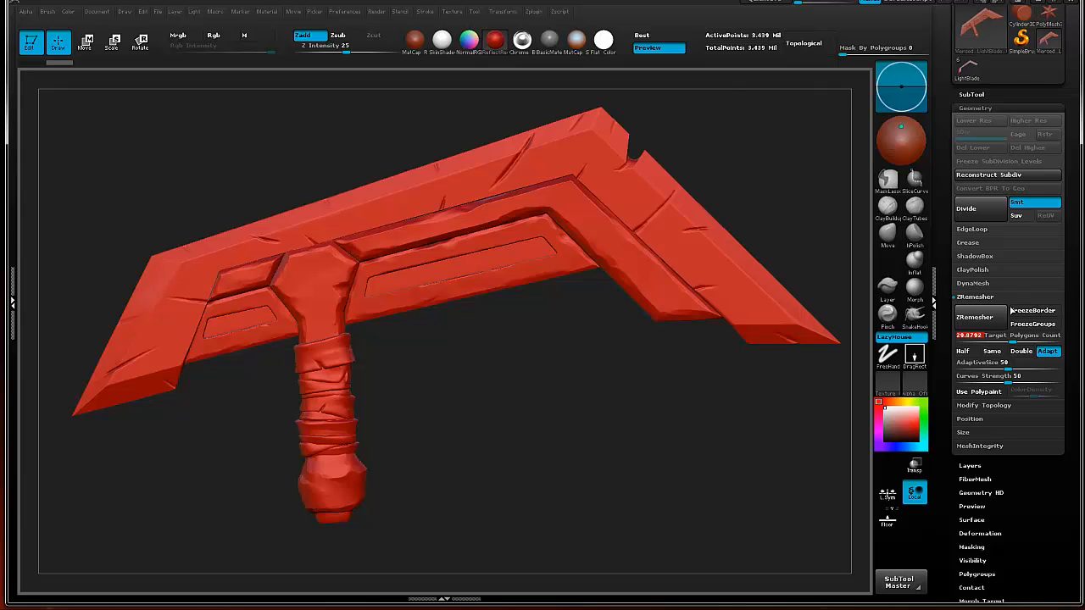
left_click_drag(1014, 336, 1020, 338)
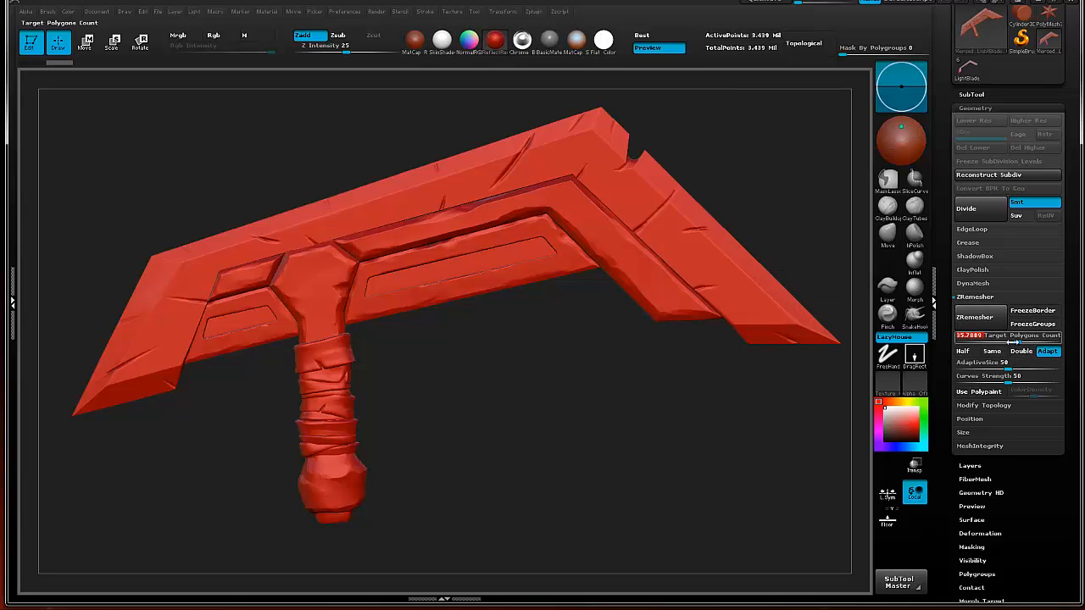
left_click_drag(1016, 337, 1016, 336)
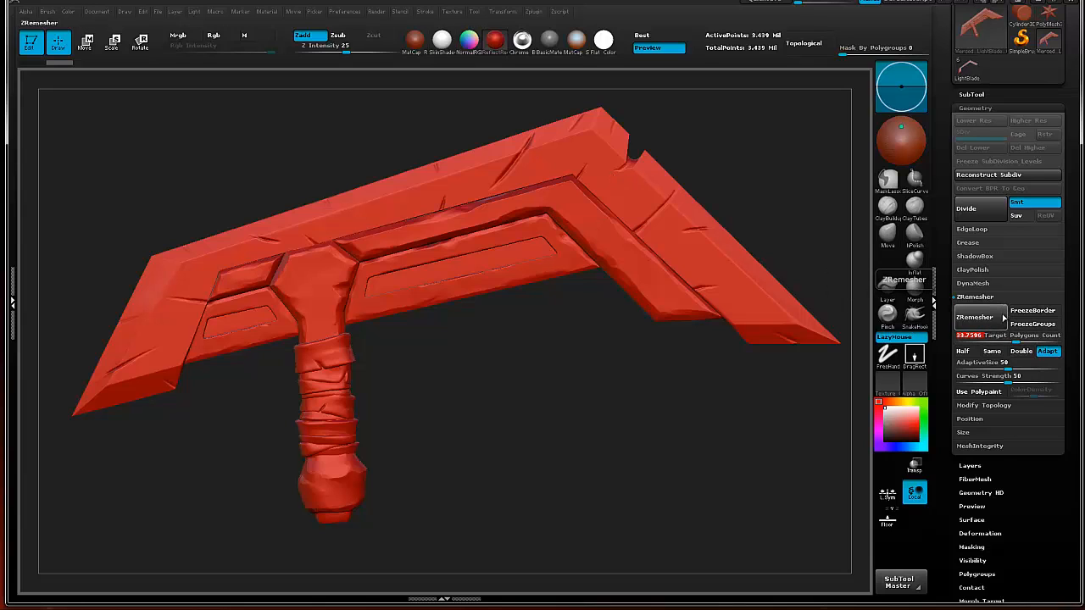
left_click(996, 313)
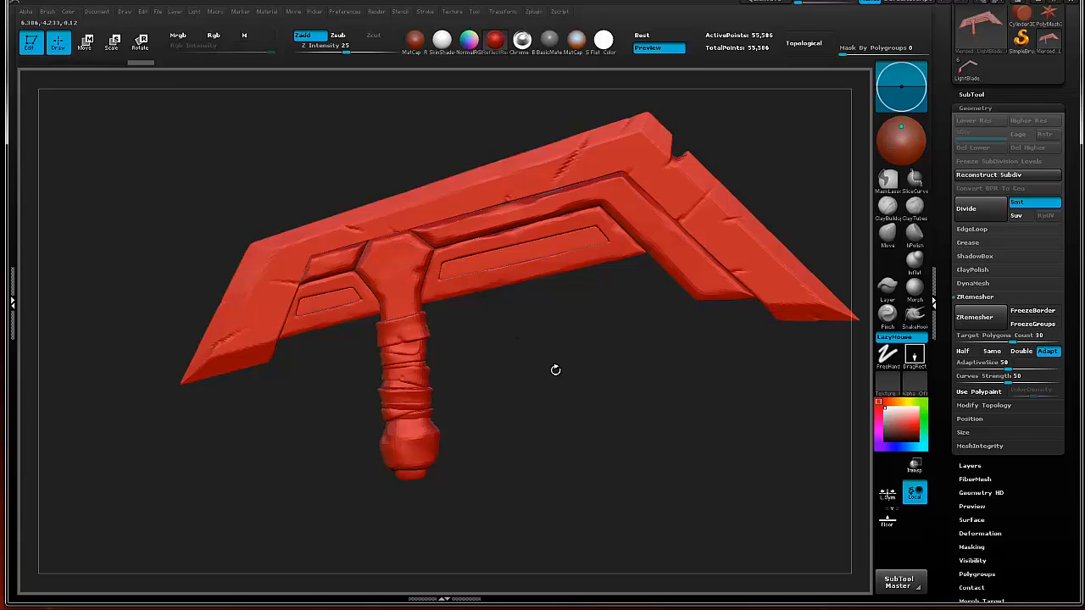
Step: Show the polygon wireframe and examine the remeshed topology around the handle and inset panels
key("shift+f")
left_click_drag(597, 353, 547, 404, "alt")
left_click_drag(603, 432, 356, 203)
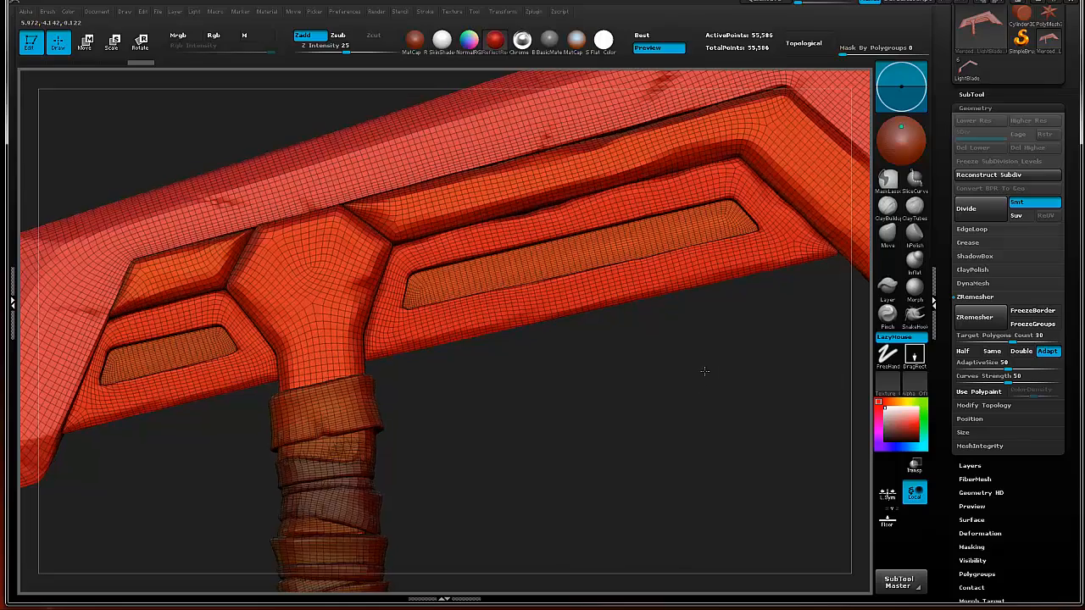
left_click_drag(711, 375, 649, 386, "alt")
key("f")
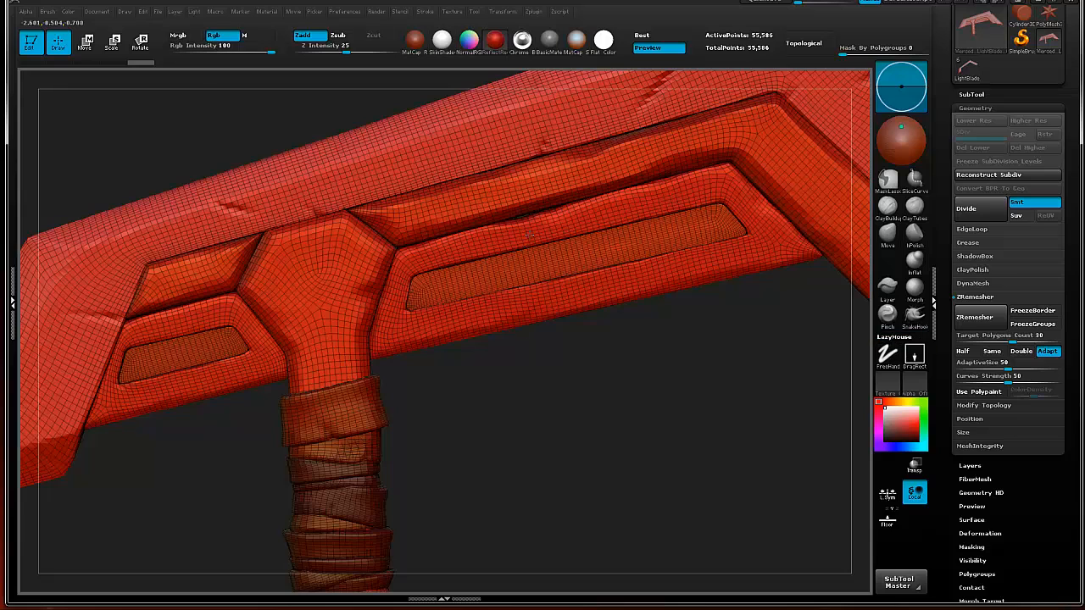
Step: Isolate the polygroup framing the inset panel, examine its mesh, and show the whole blade again
left_click(533, 243, "ctrl+shift")
left_click_drag(494, 178, 531, 212)
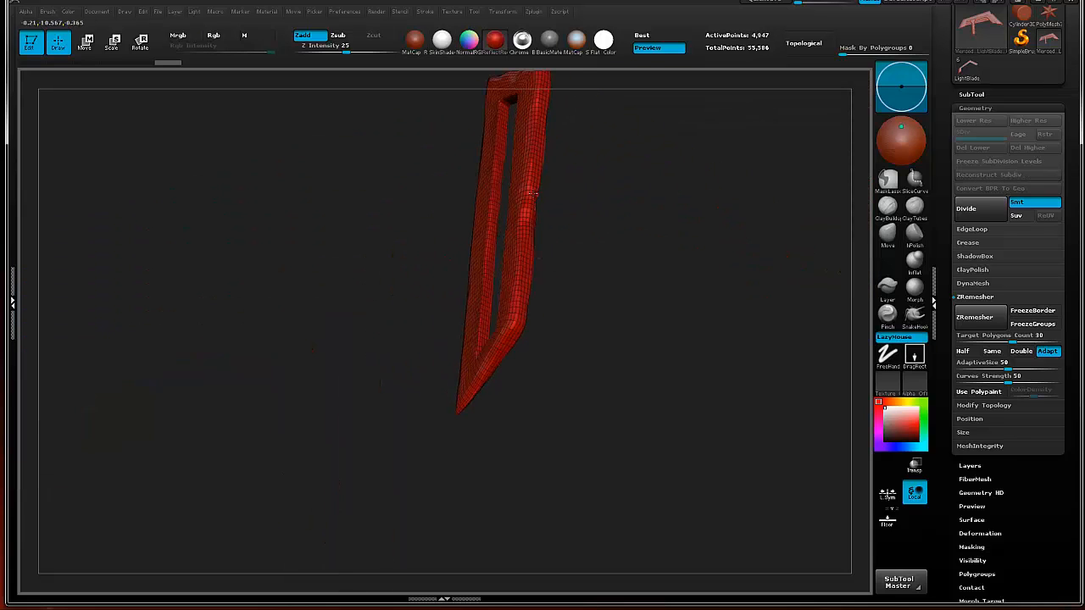
left_click_drag(576, 257, 635, 431)
left_click(675, 392, "ctrl+shift")
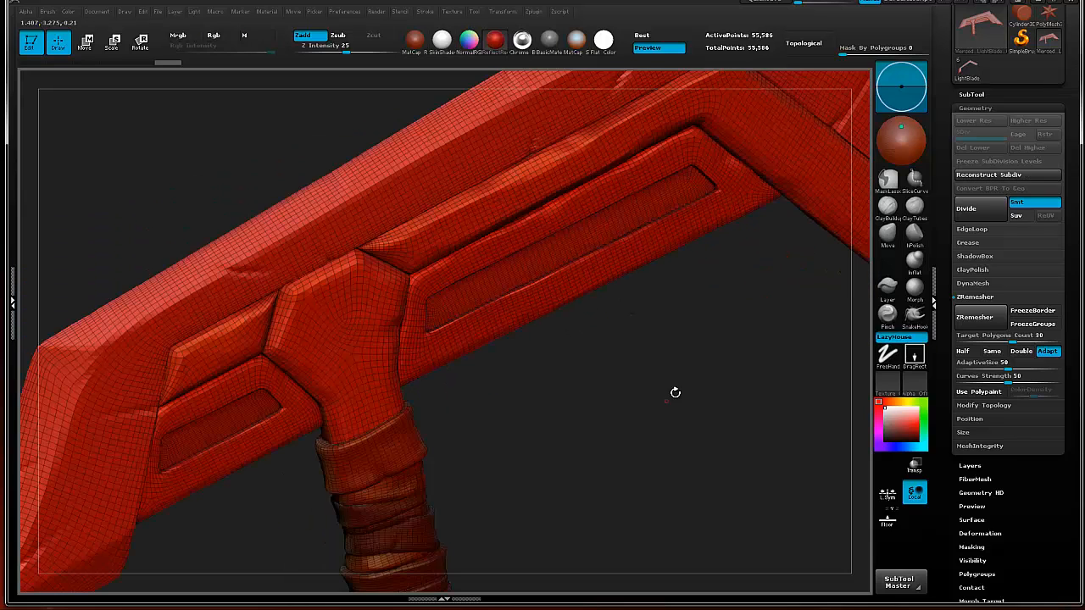
Step: Isolate the handle shaft's polygroup, examine its mesh flow, and bring back the full model
left_click_drag(681, 370, 645, 373)
left_click(334, 254, "ctrl+shift")
left_click_drag(410, 253, 469, 262)
left_click(489, 305, "ctrl+shift")
left_click_drag(565, 359, 547, 194)
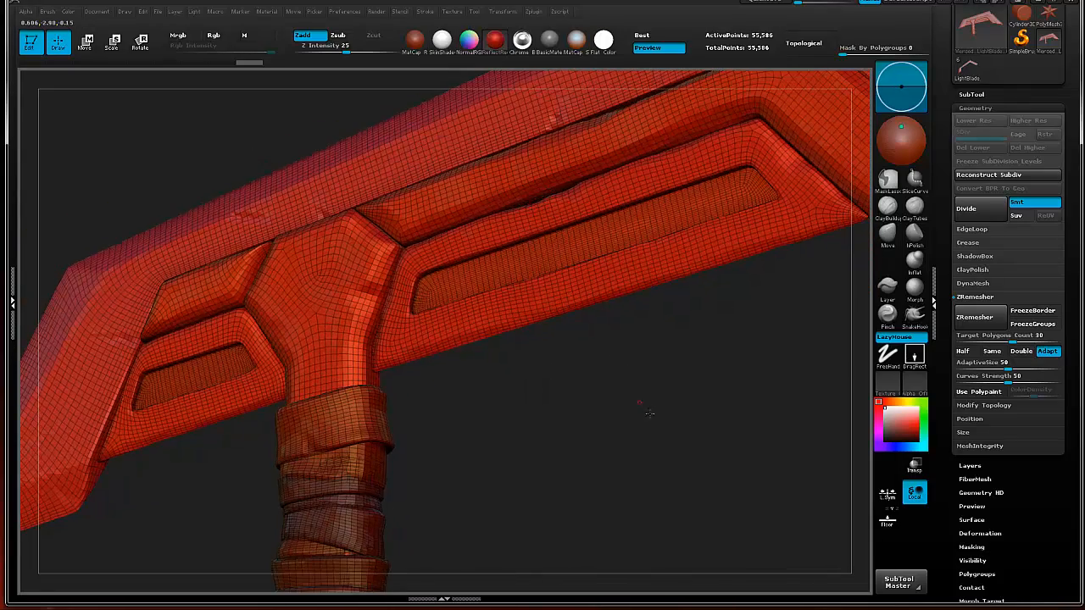
left_click_drag(607, 343, 629, 365)
key("f")
Step: Undo the visibility changes and the ZRemesher pass on the merged blade, and hide the wireframe
key("ctrl+z")
key("ctrl+z")
key("ctrl+z")
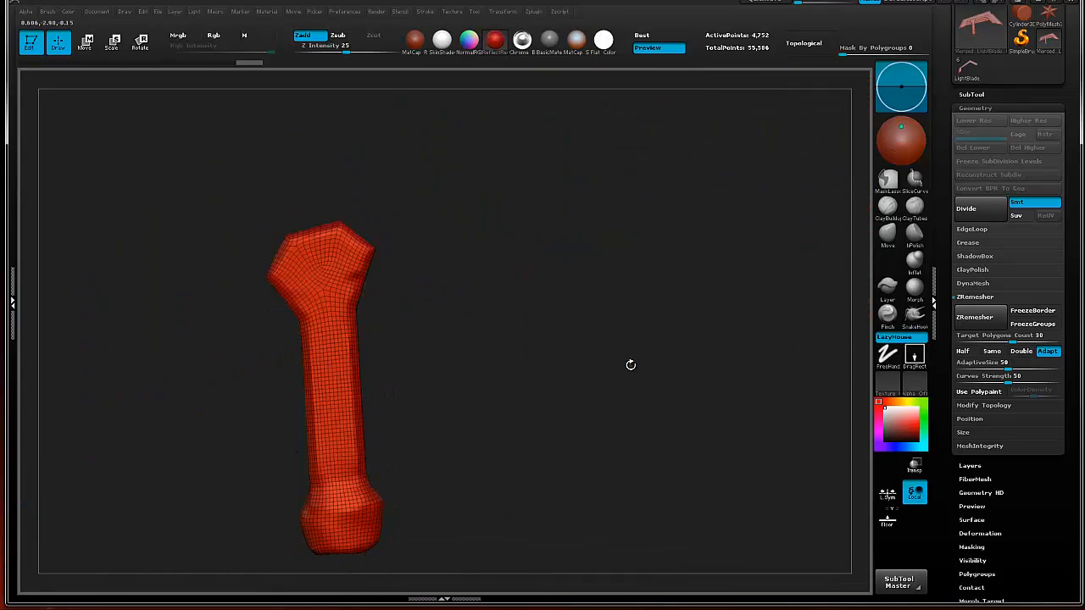
key("ctrl+z")
key("ctrl+z")
key("ctrl+z")
key("ctrl+z")
key("ctrl+z")
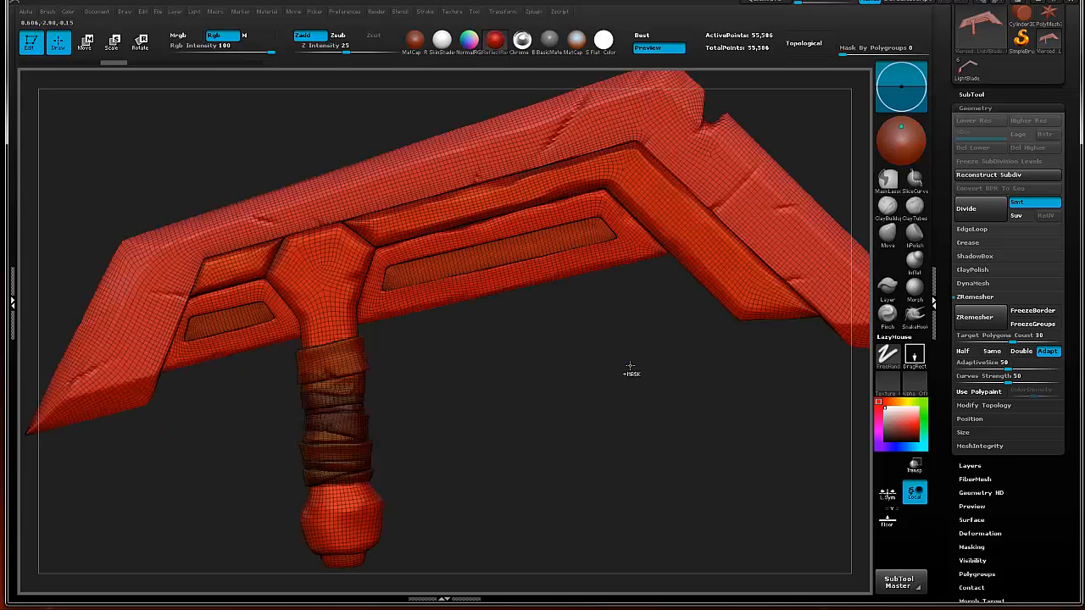
key("ctrl+z")
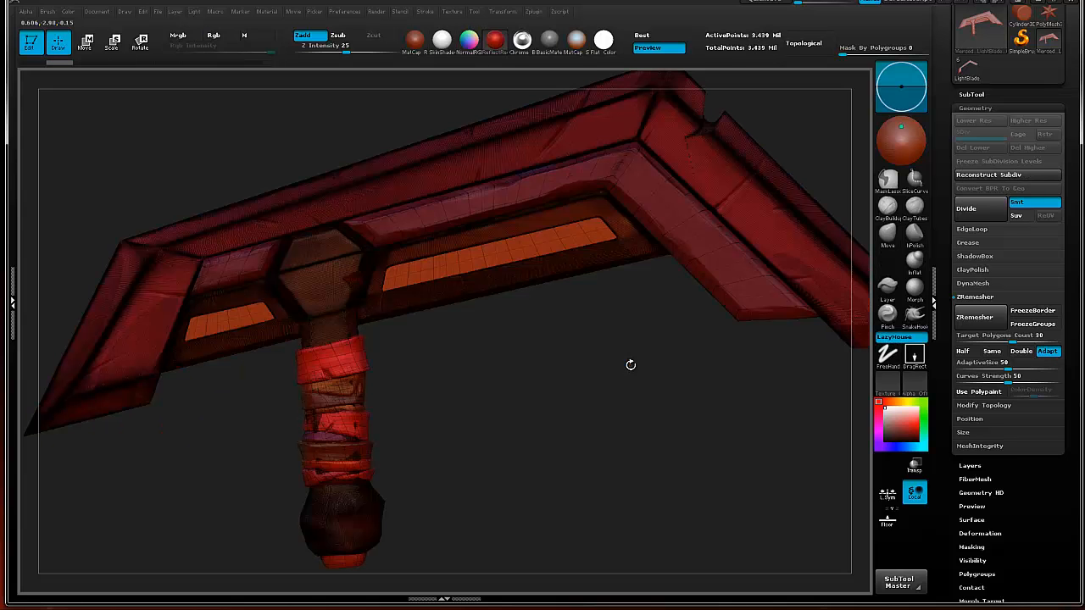
key("shift+f")
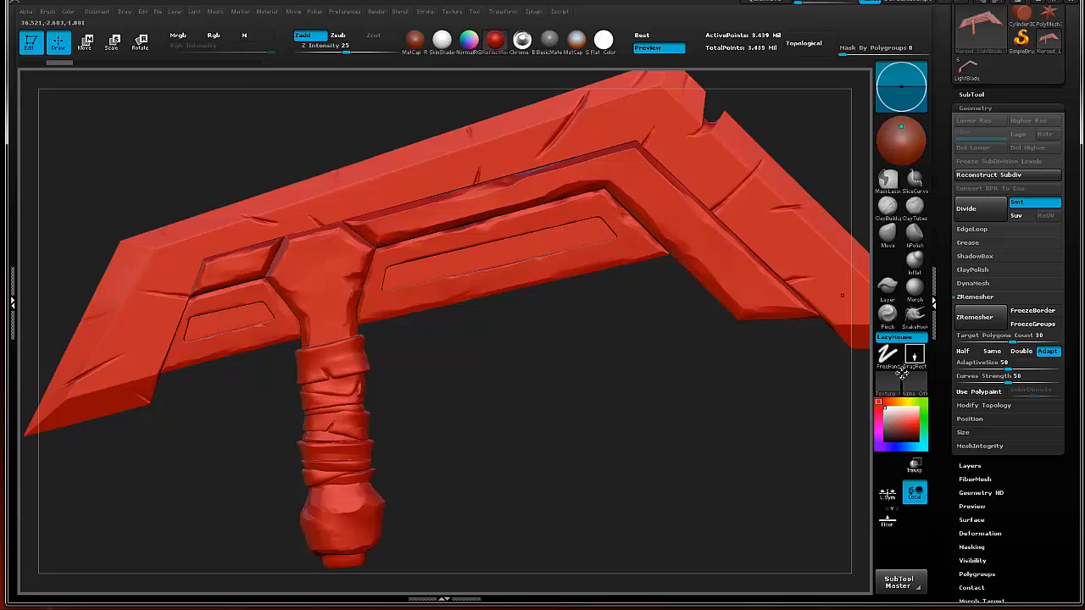
Step: Convert the merged blade to a DynaMesh at resolution 2048 and examine its wireframe up close
left_click(979, 283)
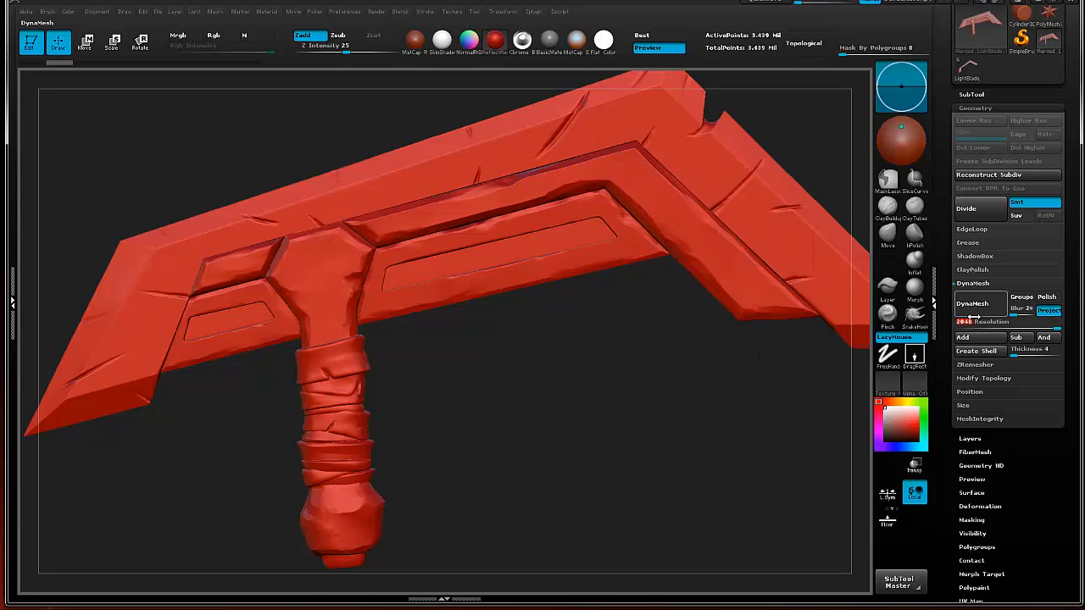
left_click(983, 304)
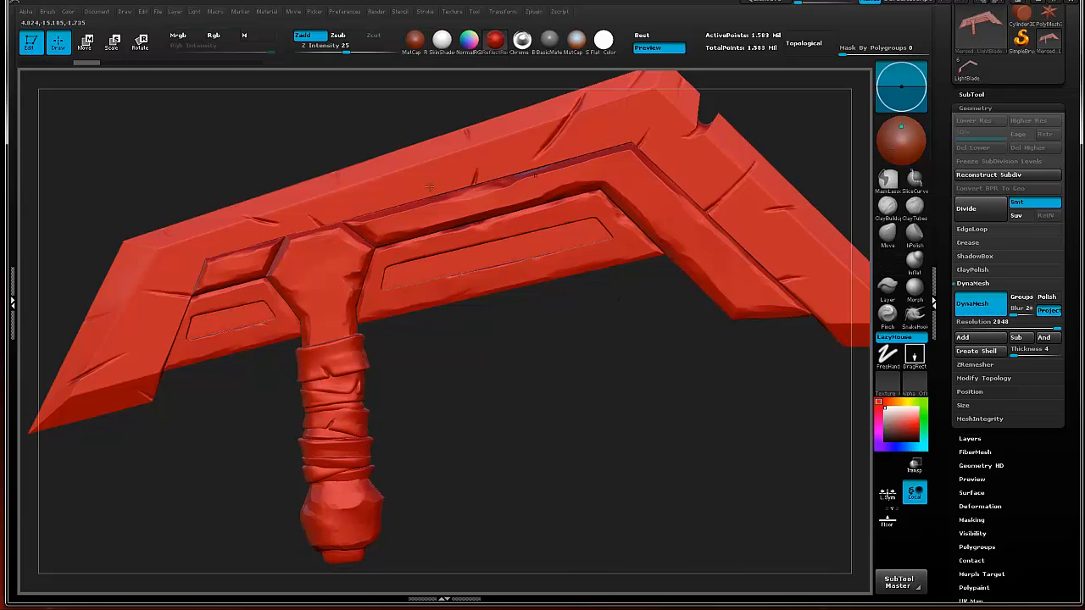
key("shift+f")
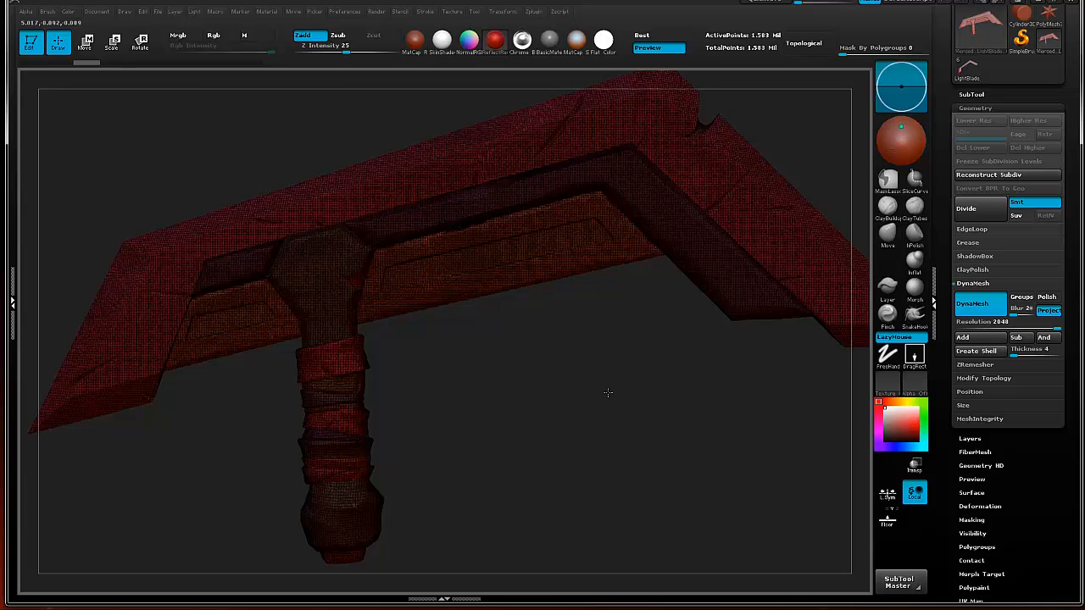
right_click_drag(610, 393, 513, 394, "ctrl")
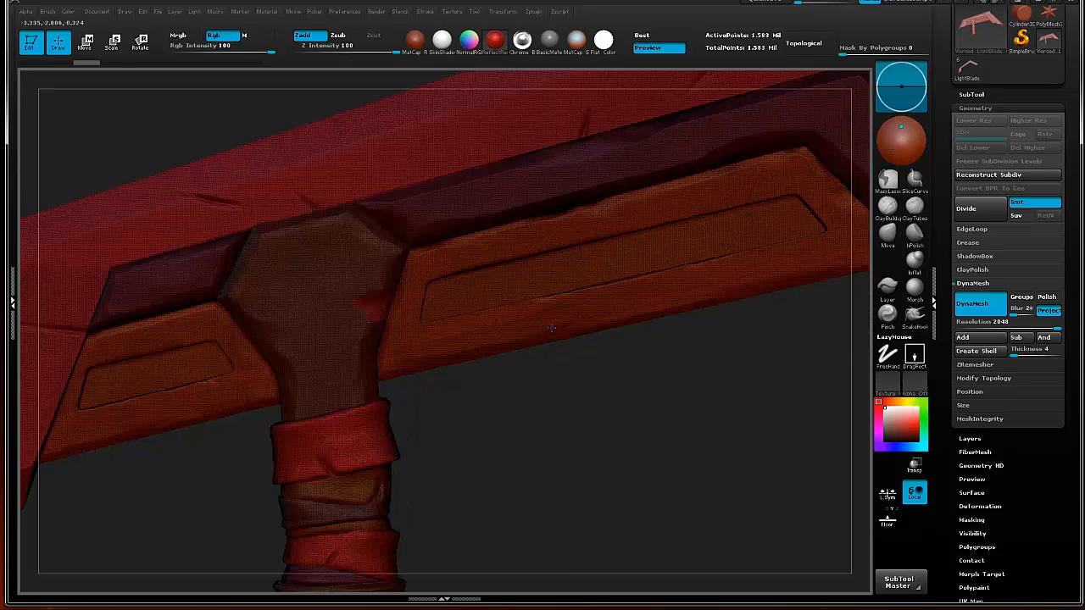
Step: Hide the wireframe, isolate the polygroup where the handle joins the blade, examine it, and restore the full model
key("shift+f")
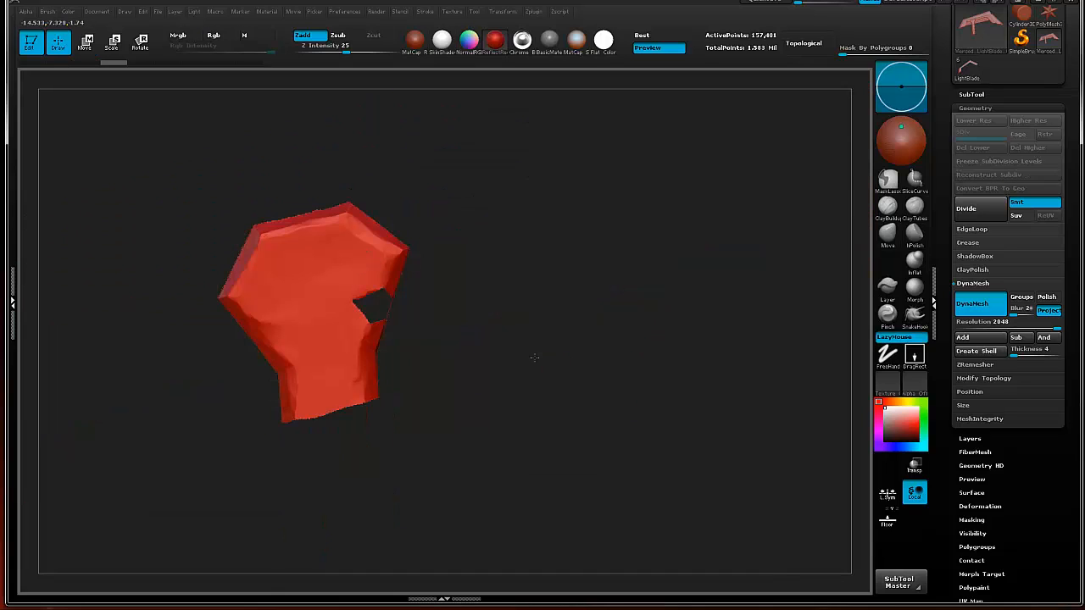
left_click_drag(532, 358, 467, 236)
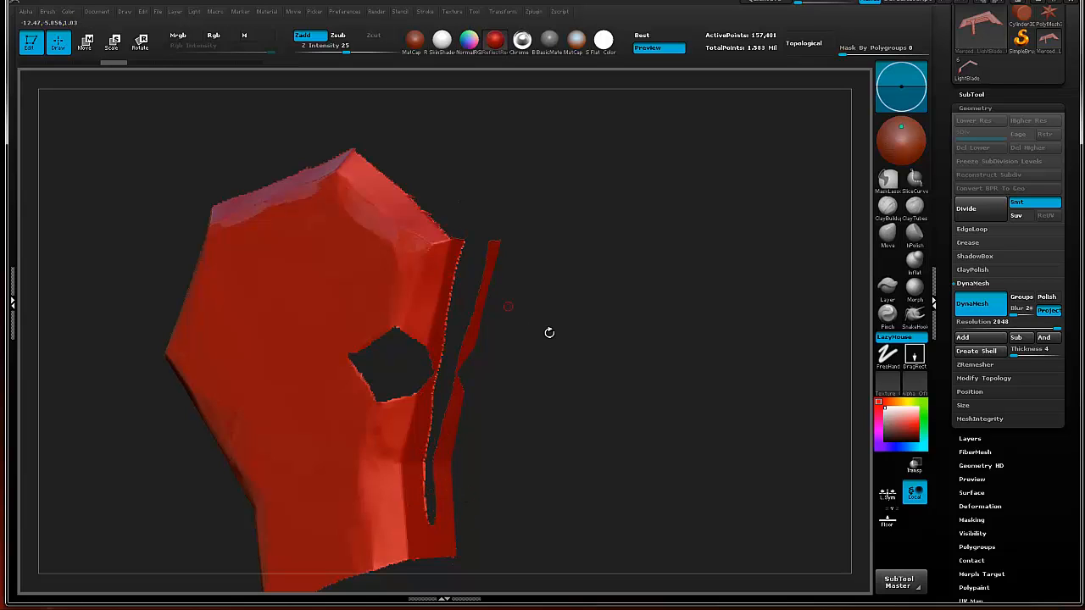
left_click_drag(548, 330, 599, 381, "alt")
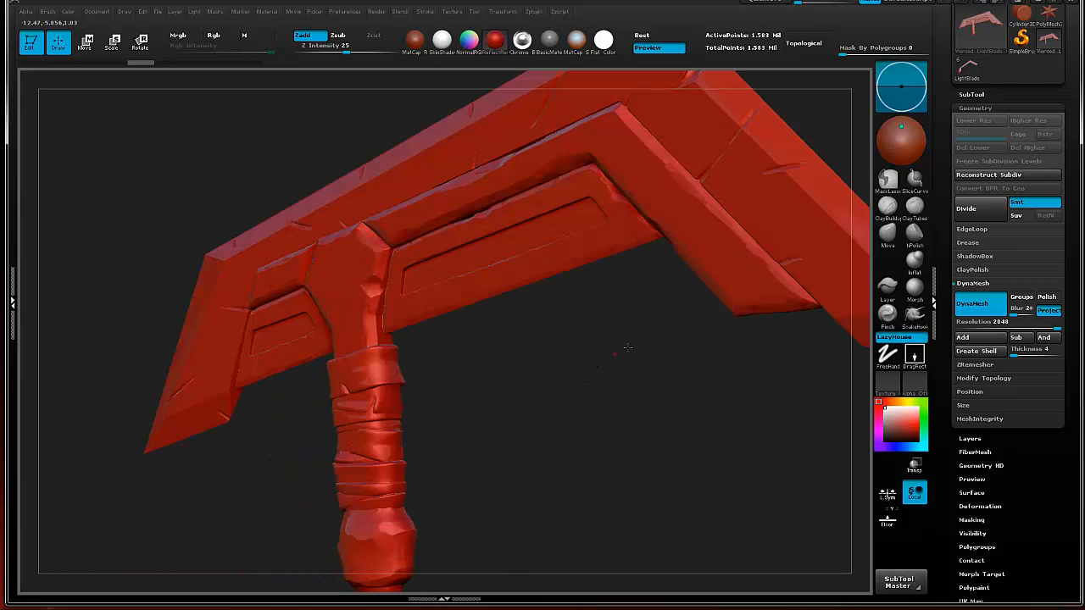
Step: Examine the DynaMeshed blade's sculpted detail around the handle joint, inset panels and overall silhouette
left_click_drag(586, 376, 683, 187)
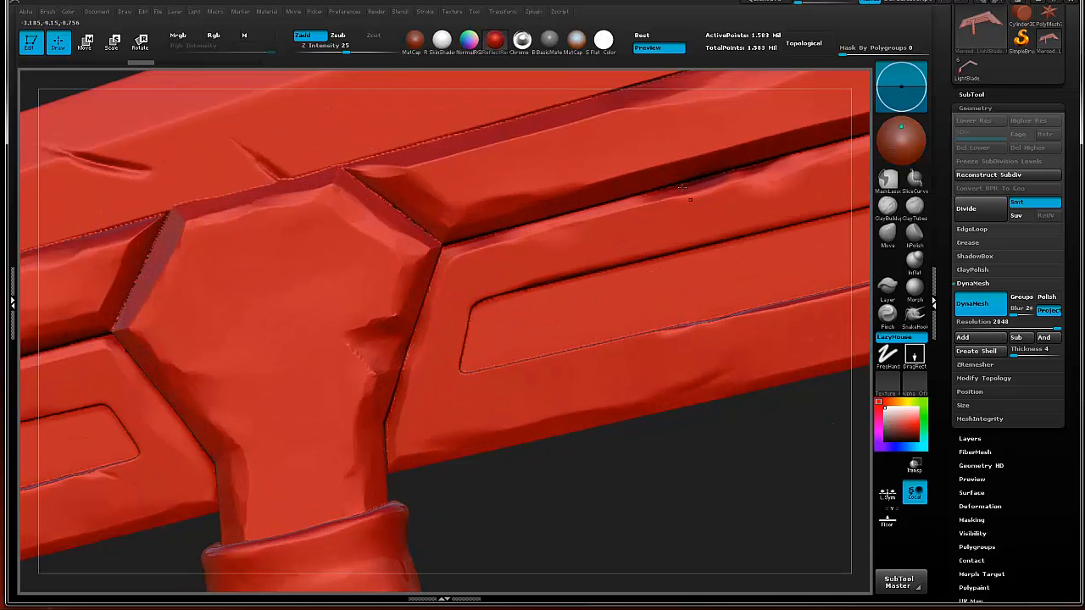
left_click_drag(700, 268, 583, 385, "alt")
left_click_drag(582, 298, 458, 239)
left_click_drag(559, 381, 467, 270)
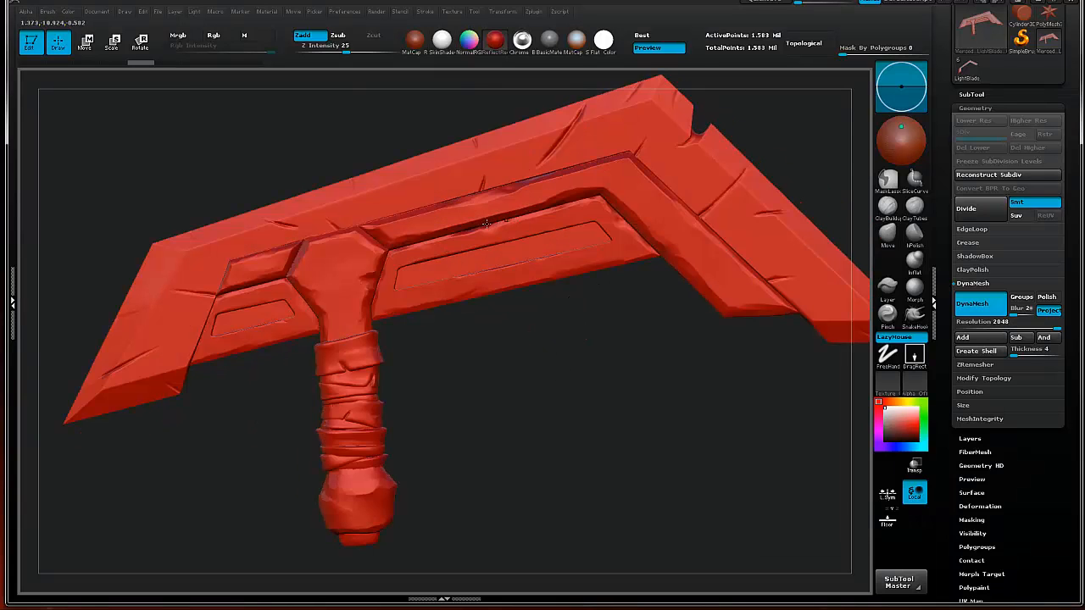
mouse_move(618, 323)
left_mouse_down()
mouse_move(585, 339)
mouse_move(617, 310)
left_mouse_up()
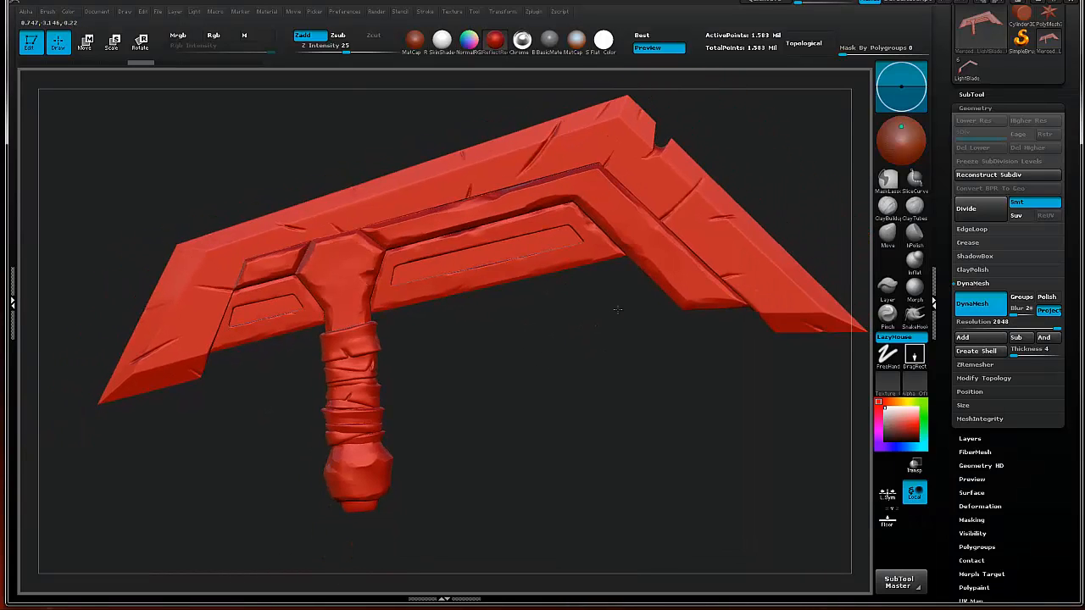
Step: Run ZRemesher on the DynaMeshed blade with a target polygon count of 30, and inspect the resulting wireframe
left_click(975, 364)
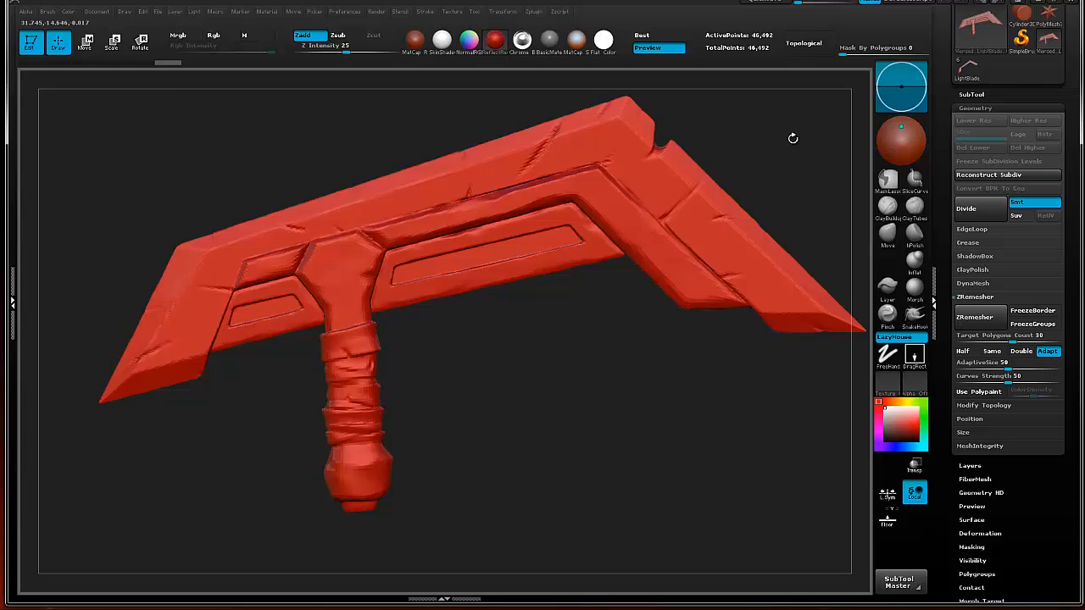
key("shift+f")
left_click_drag(772, 148, 690, 462, "alt")
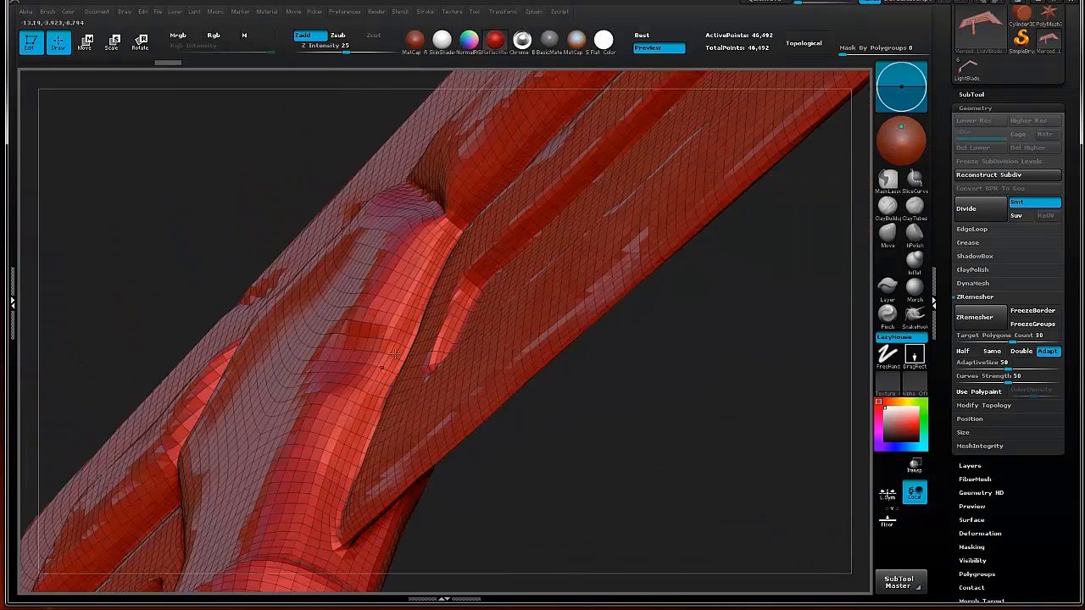
left_click_drag(701, 422, 710, 438)
key("f")
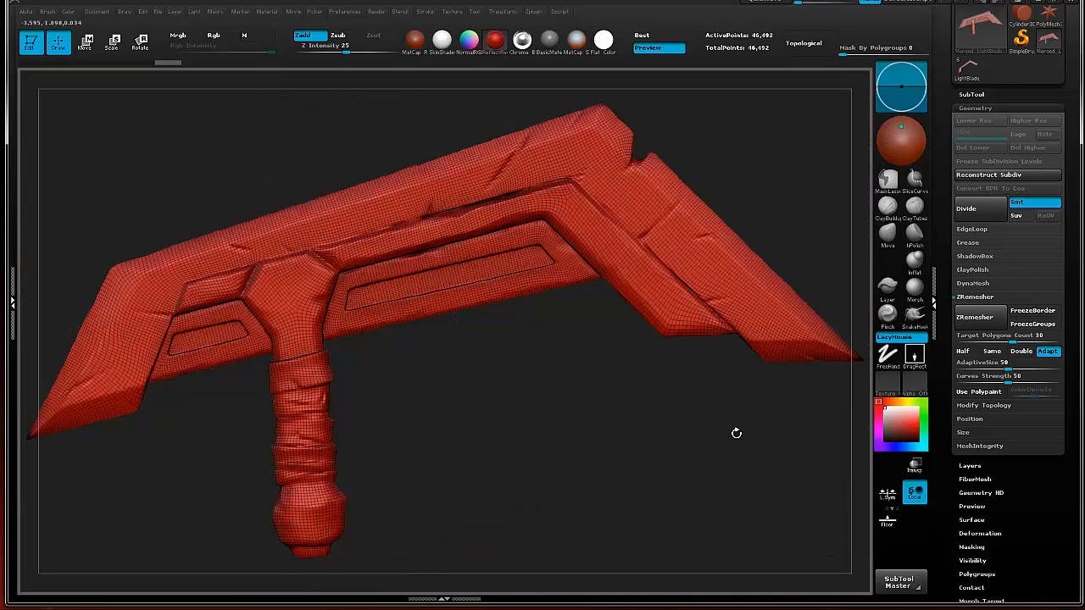
left_click_drag(506, 385, 440, 378, "alt")
left_click_drag(463, 460, 447, 293)
Step: Hide the wireframe and examine the remeshed handle wraps, the whole blade and its active point count
key("shift+f")
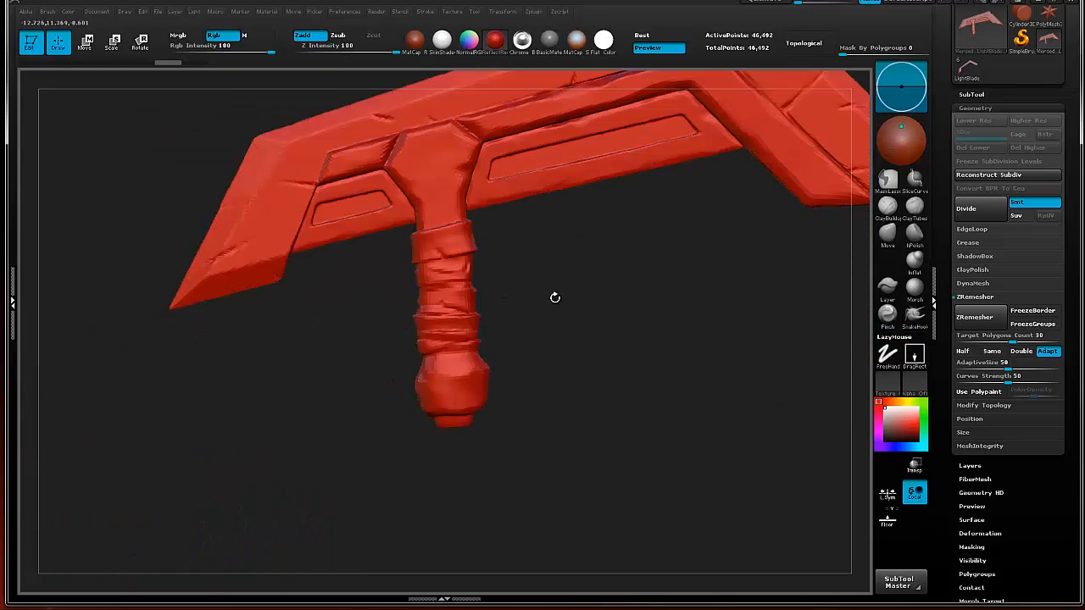
left_click_drag(555, 298, 578, 372, "alt")
left_click_drag(555, 324, 632, 233, "alt")
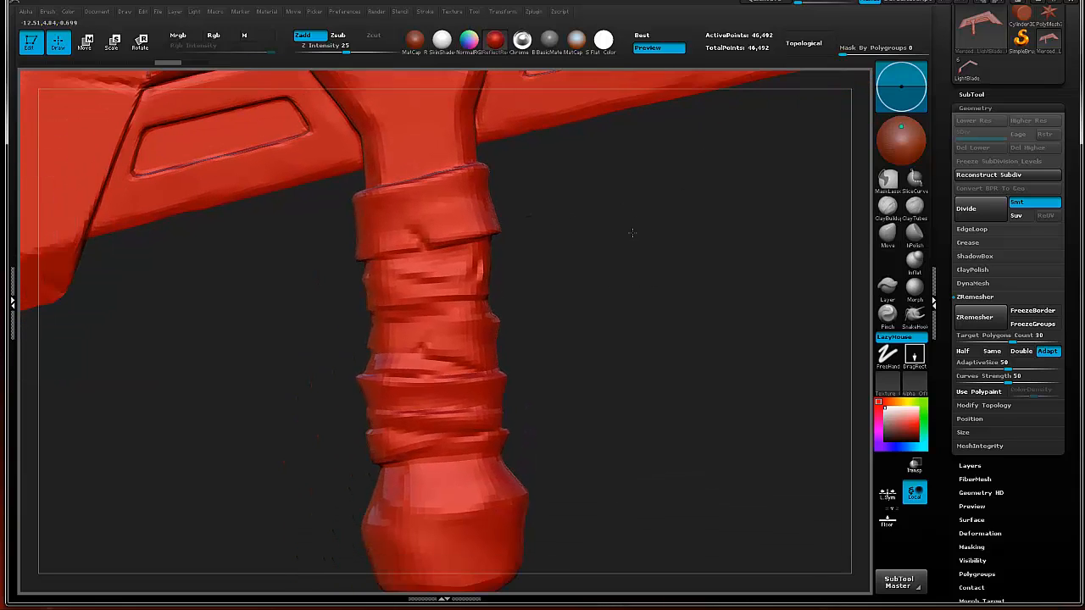
left_click_drag(645, 316, 640, 341, "alt")
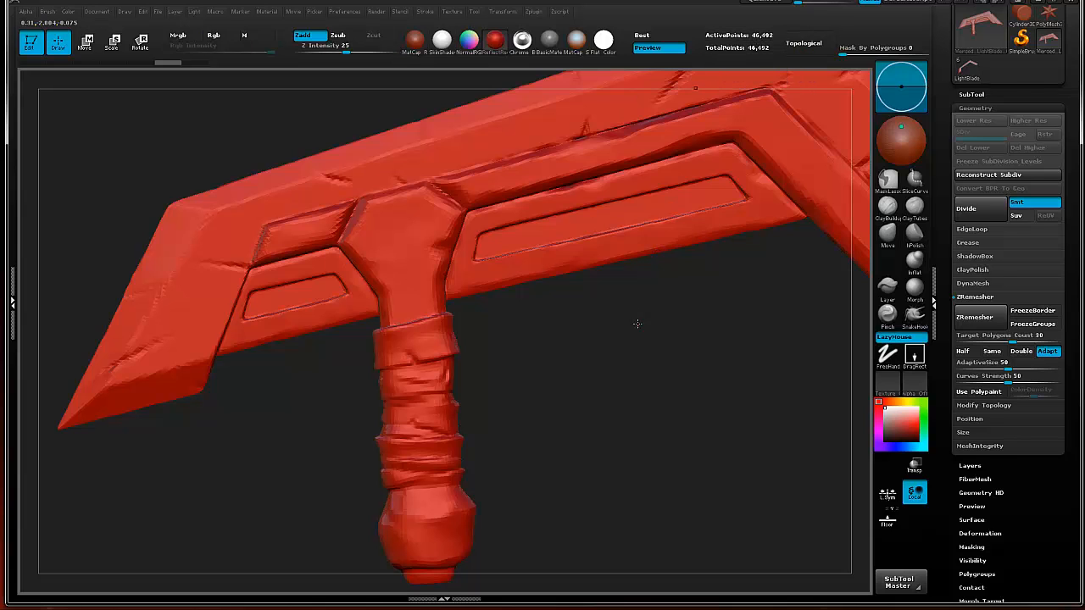
left_click_drag(635, 322, 574, 283, "alt")
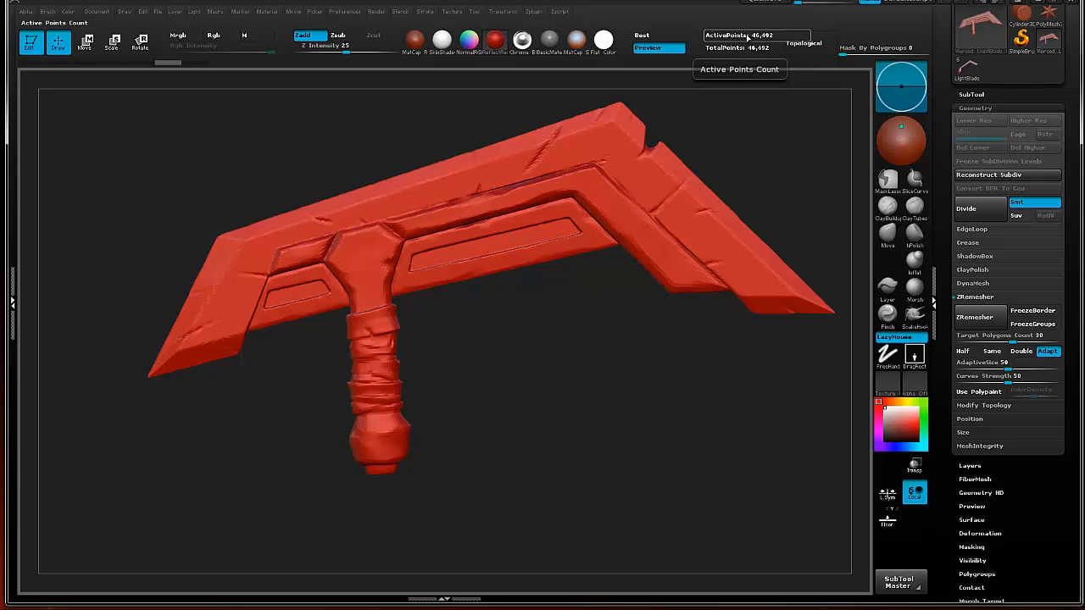
left_click_drag(597, 294, 561, 330)
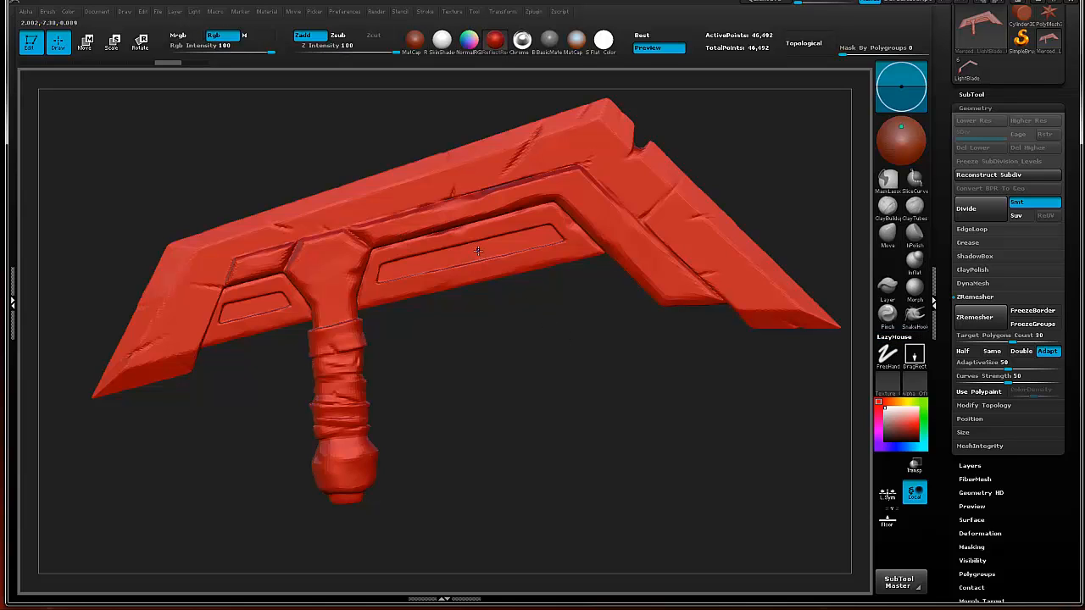
key("shift+f")
key("shift+f")
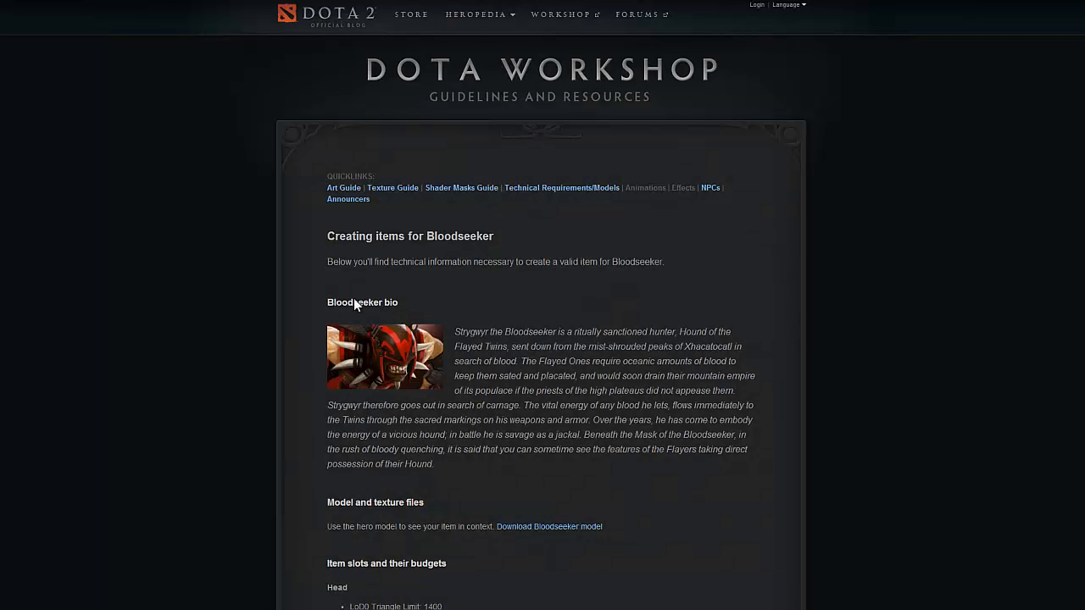
Step: Switch to the Dota Workshop page for Bloodseeker and review the Weapon Offhand slot's triangle limits and texture size
scroll(457, 315, "down", 7)
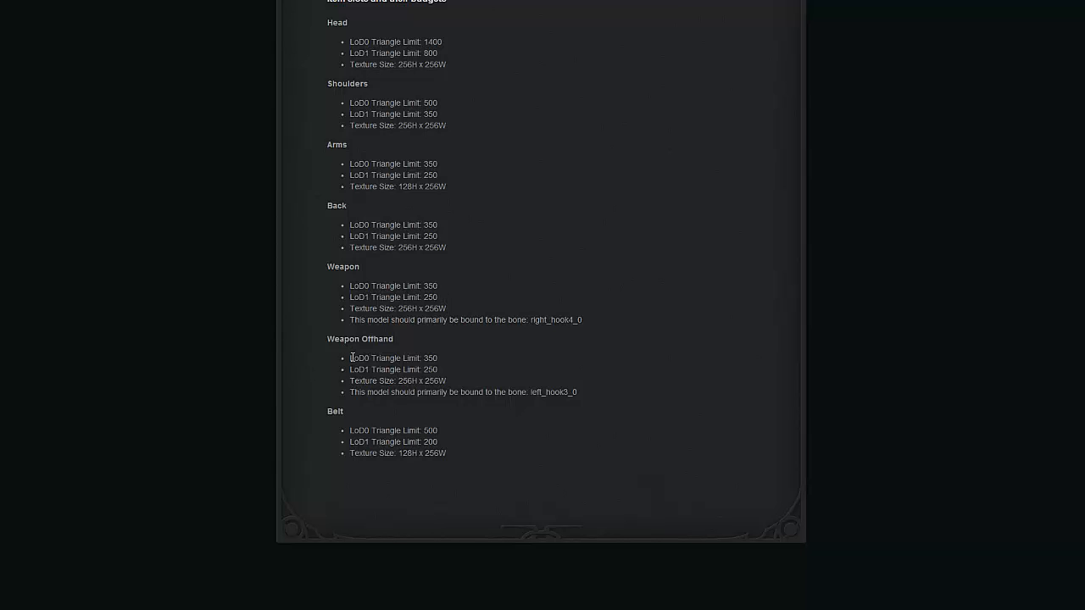
left_click_drag(352, 357, 501, 382)
left_click(496, 383)
left_click_drag(366, 358, 341, 382)
left_click(463, 362)
left_click(354, 357)
left_click(469, 370)
left_click(364, 373)
left_click_drag(469, 384, 332, 354)
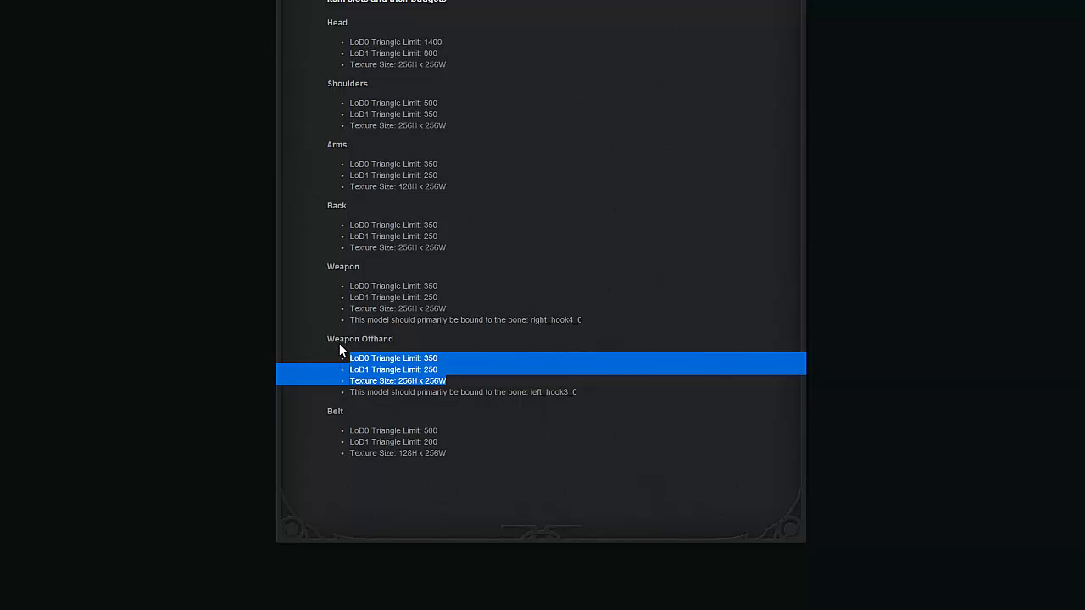
left_click(415, 359)
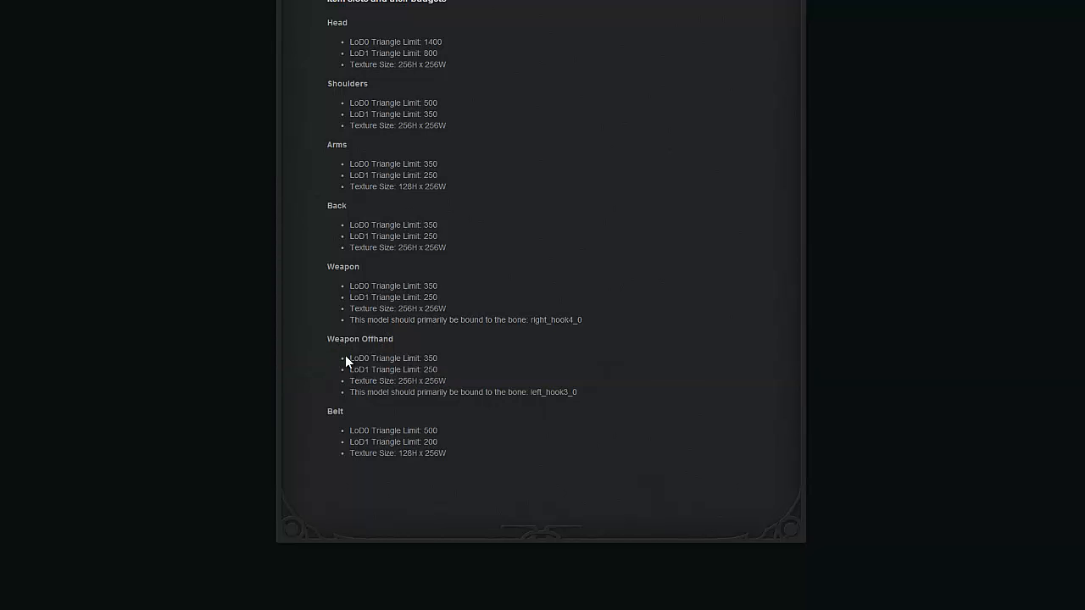
Step: Check the Weapon Offhand slot's LoD0 triangle limit and its required bone binding
left_click_drag(346, 361, 276, 357)
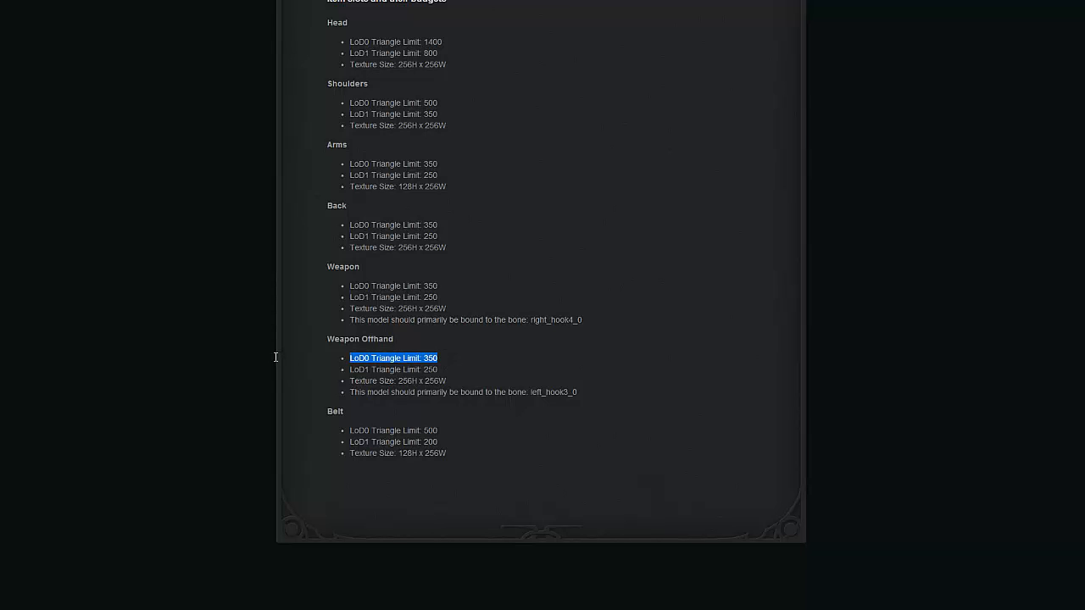
left_click(339, 355)
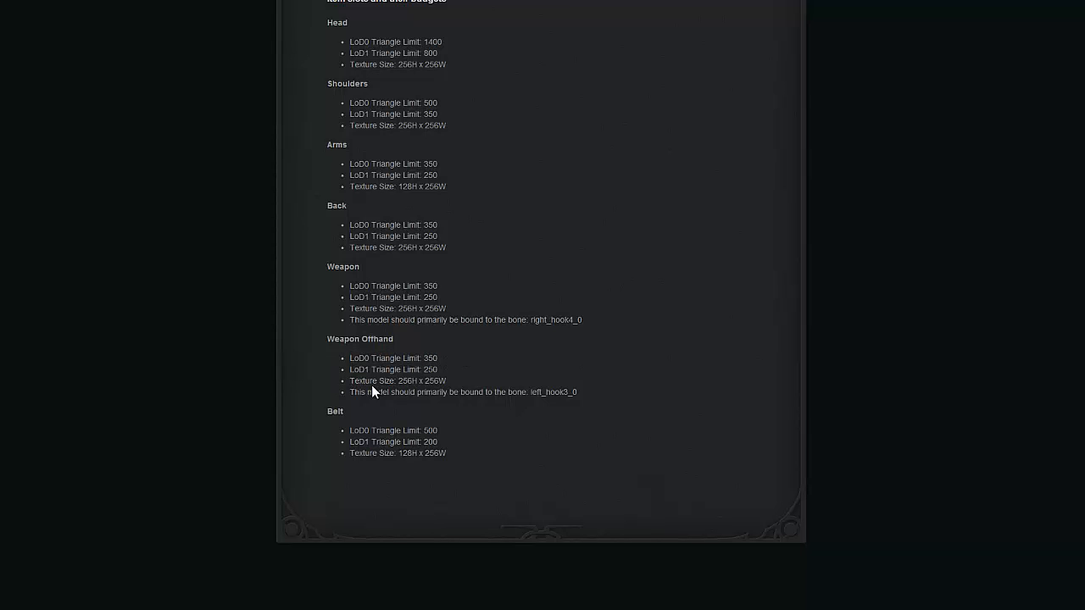
left_click_drag(394, 392, 562, 390)
left_click(565, 392)
left_click(370, 392)
left_click(573, 391)
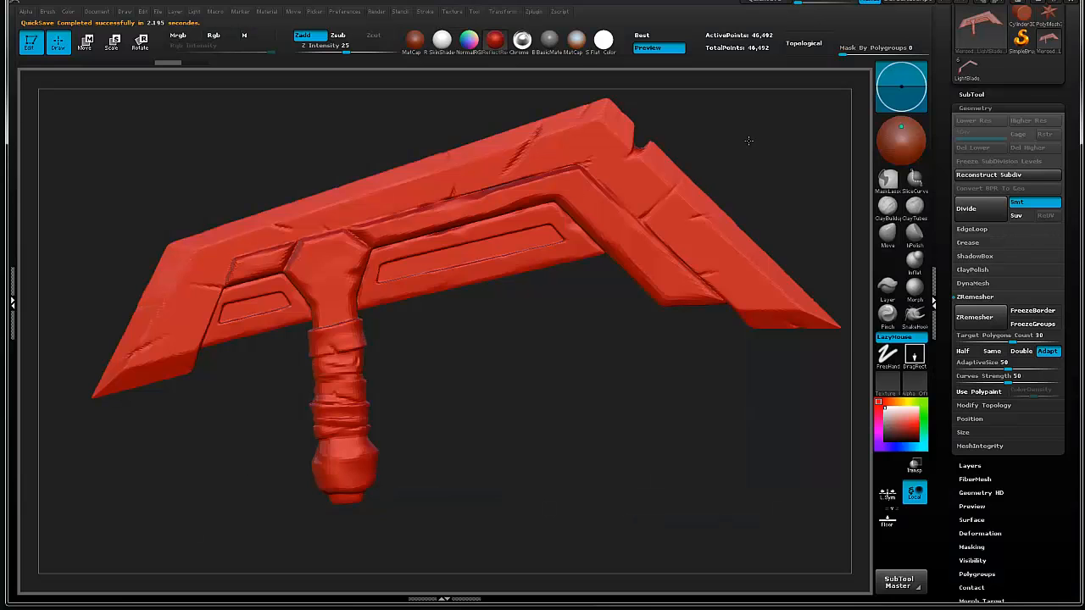
Step: Return to ZBrush and send the remeshed blade to 3ds Max with GoZ
left_click_drag(763, 254, 1025, 216)
left_click_drag(1058, 93, 1046, 201)
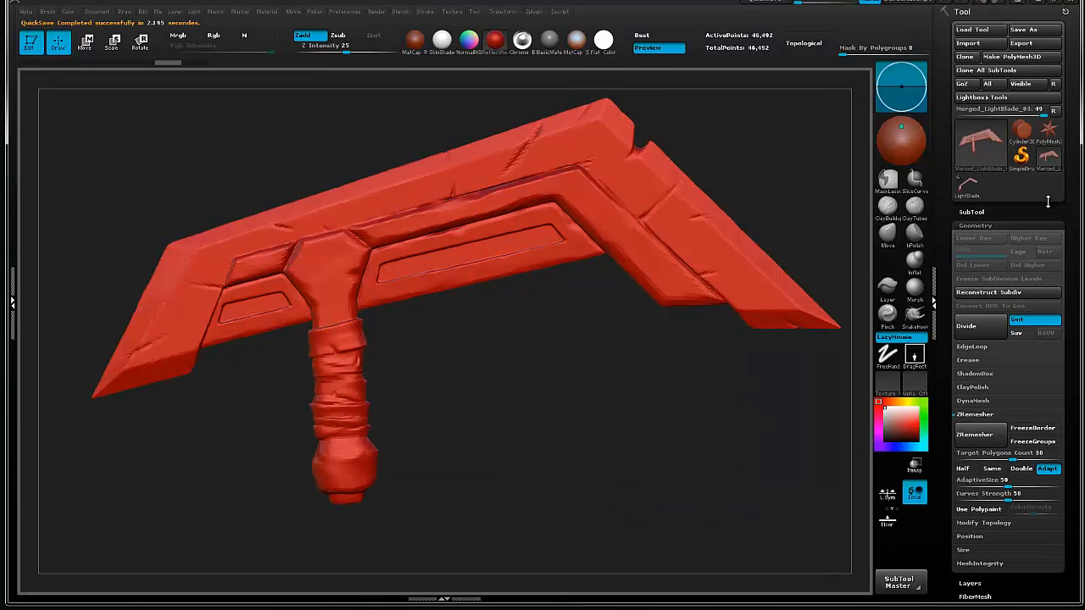
left_click(963, 84)
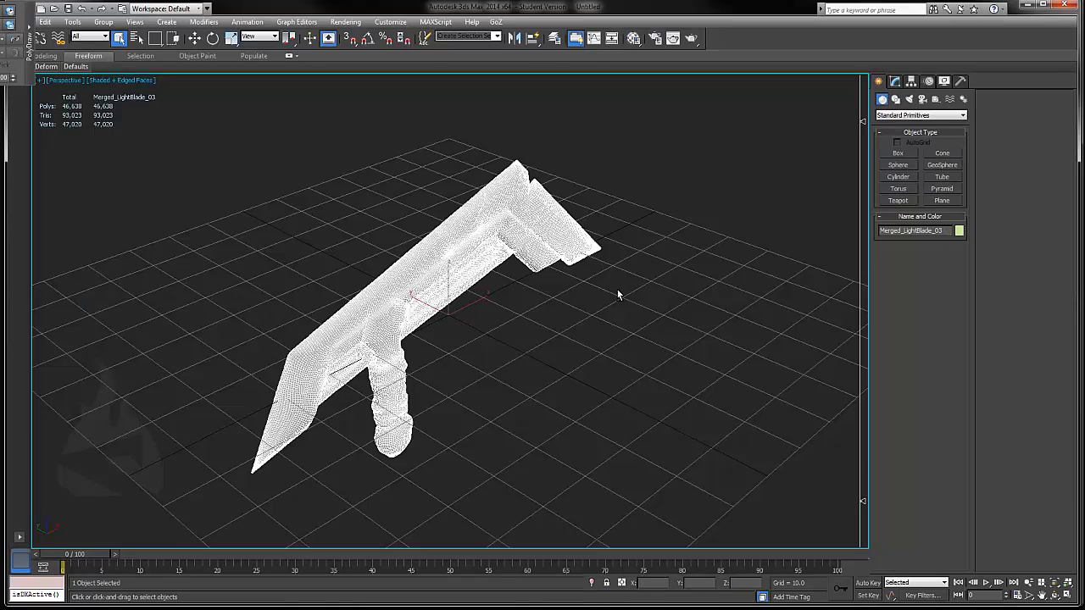
Step: Turn off edged faces for the imported blade and inspect its shaded surface around the handle and panels
key("F4")
mouse_move(588, 350)
middle_mouse_down("alt")
mouse_move(586, 317)
mouse_move(610, 325)
mouse_move(438, 324)
middle_mouse_up("alt")
middle_click_drag(467, 375, 506, 314, "alt")
scroll(507, 314, "up", 10)
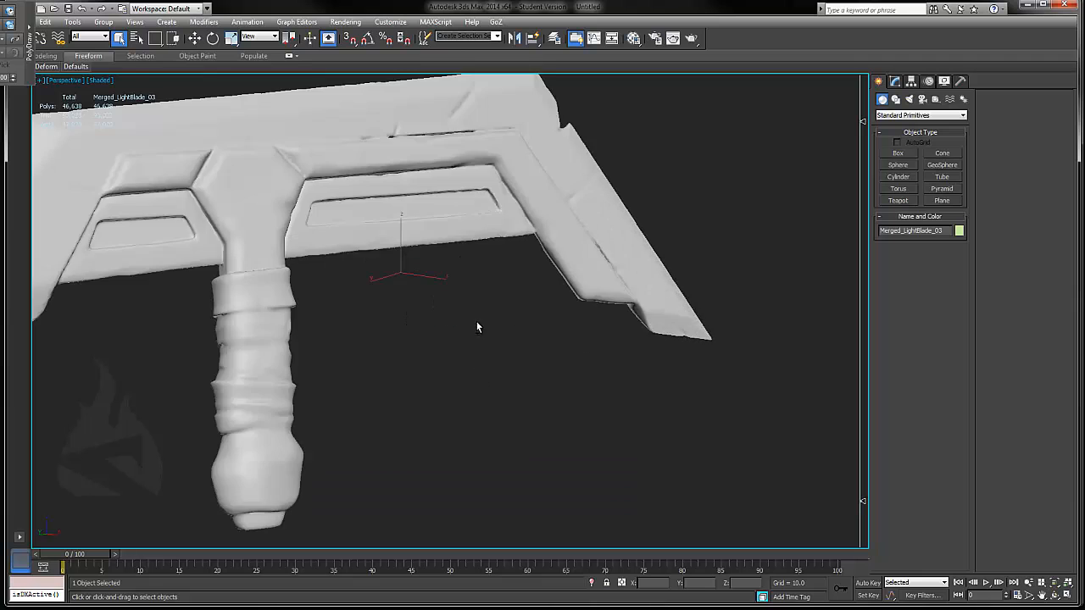
scroll(594, 373, "up", 3)
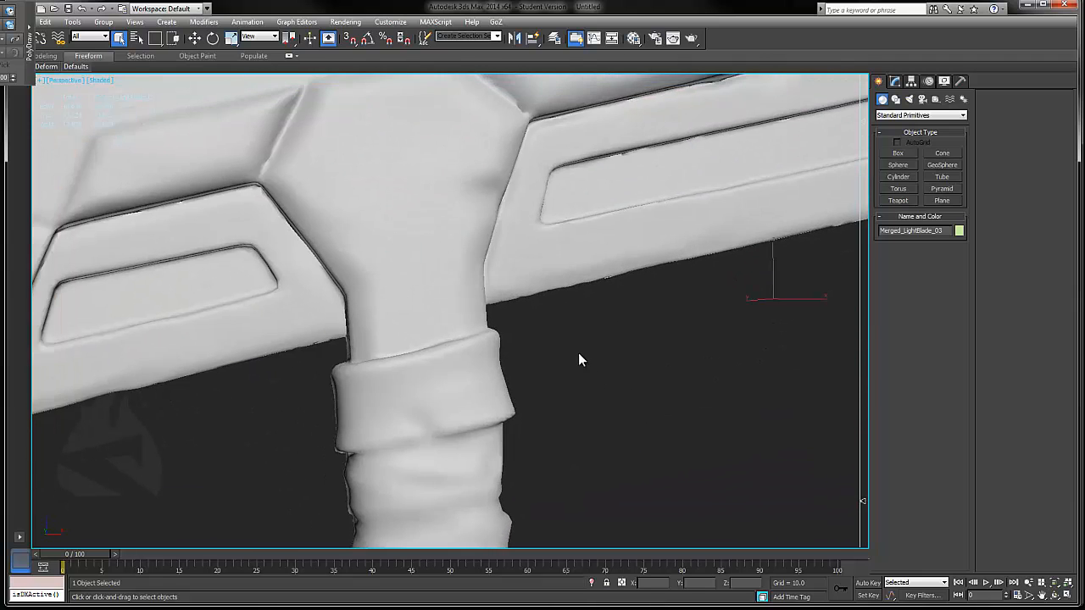
Step: Compare the handle area with and without edged faces, and review the whole blade alongside its polygon statistics
key("F4")
key("F4")
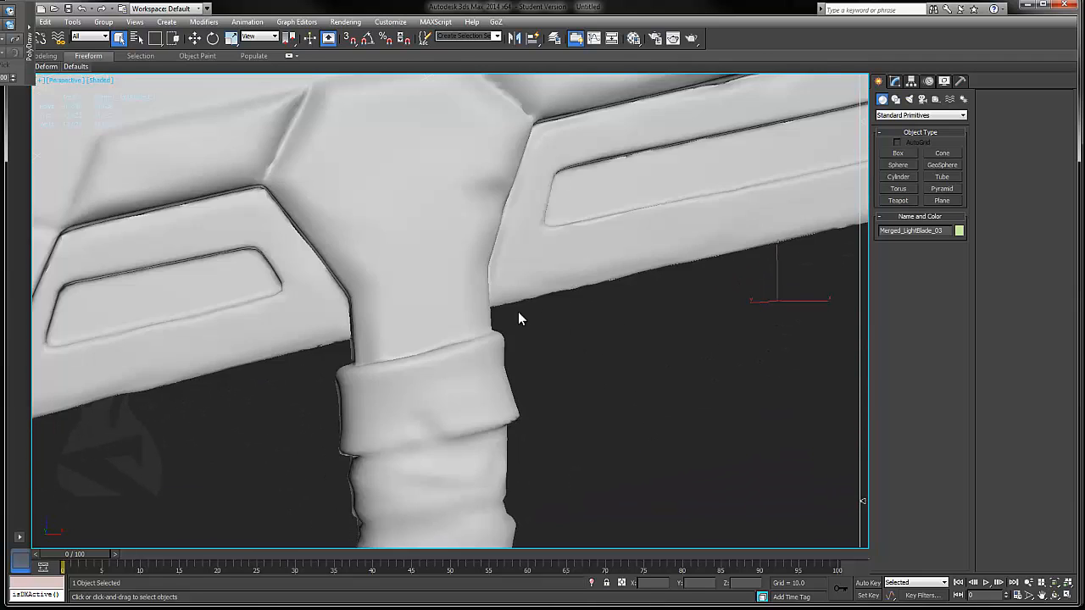
key("F4")
key("F4")
scroll(553, 333, "down", 10)
key("7")
middle_click_drag(497, 339, 460, 303, "alt")
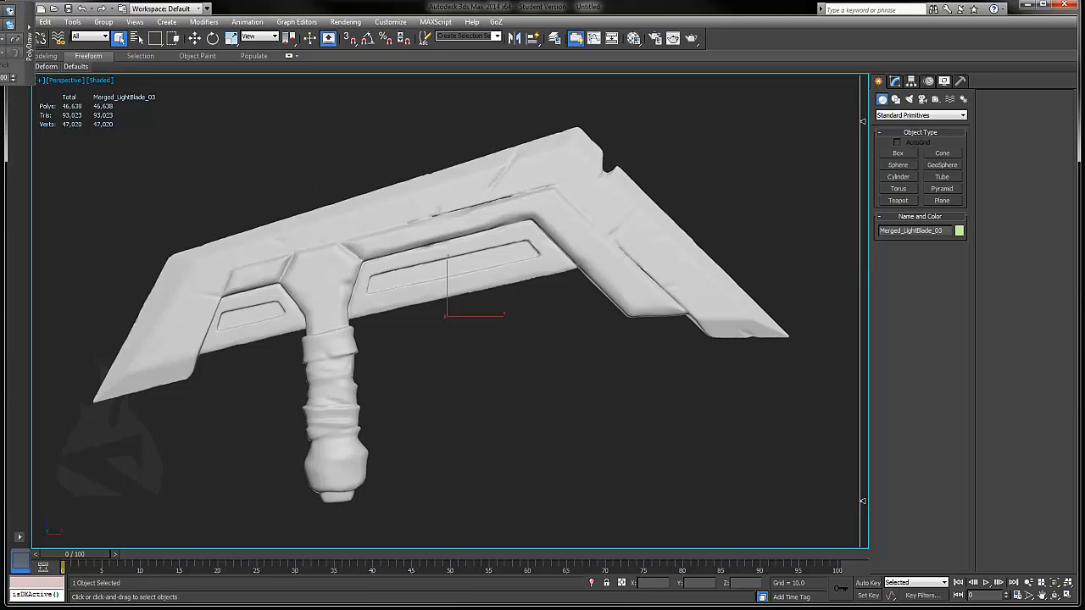
Step: Move the floating PolyDraw tools fully into the viewport, below the polygon statistics
left_click_drag(1, 68, 36, 175)
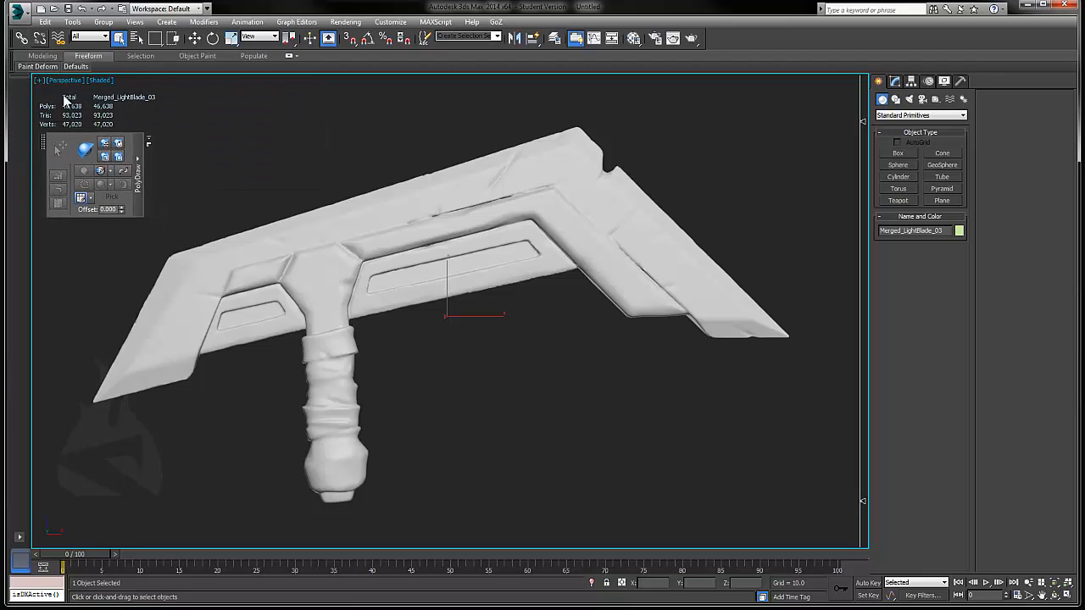
left_click(89, 56)
middle_click_drag(363, 272, 402, 280, "alt")
middle_click_drag(402, 280, 501, 227)
middle_click_drag(443, 268, 544, 196, "alt")
mouse_move(569, 231)
middle_mouse_down("alt")
mouse_move(504, 190)
mouse_move(529, 231)
mouse_move(577, 239)
middle_mouse_up("alt")
scroll(491, 221, "up", 5)
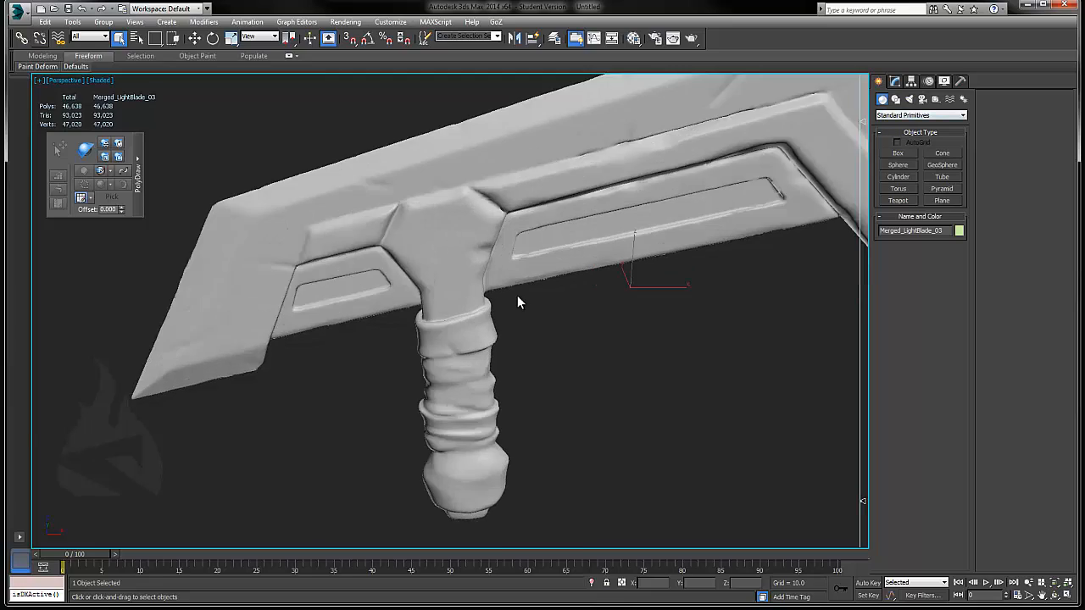
Step: Display the blade's edged faces and enter polygon-level editing around the handle's uppermost wrap
key("F4")
scroll(502, 217, "up", 3)
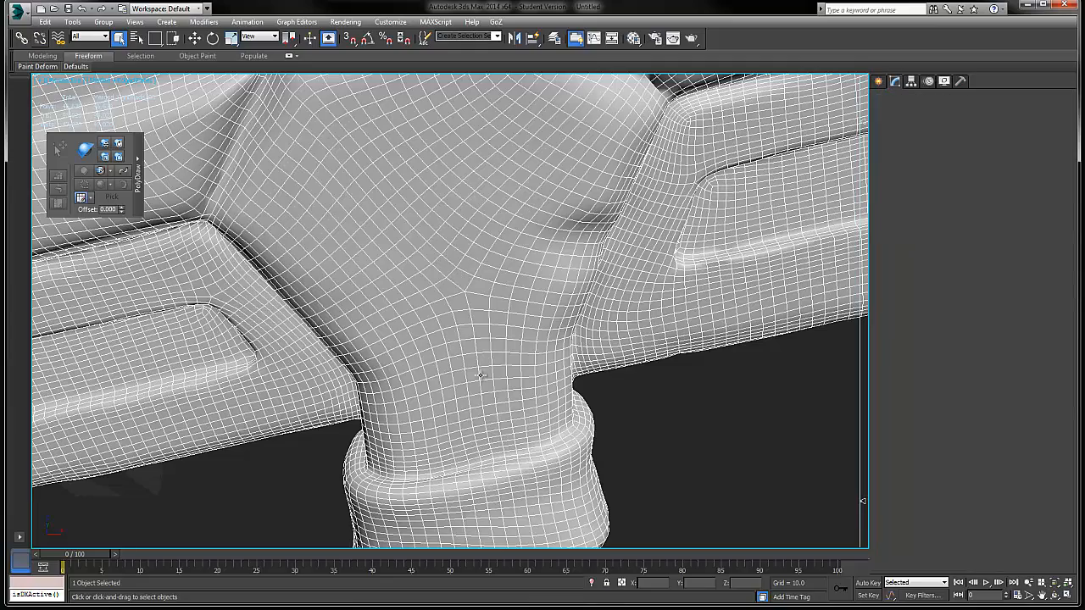
mouse_move(470, 371)
middle_mouse_down()
mouse_move(513, 315)
mouse_move(497, 301)
middle_mouse_up()
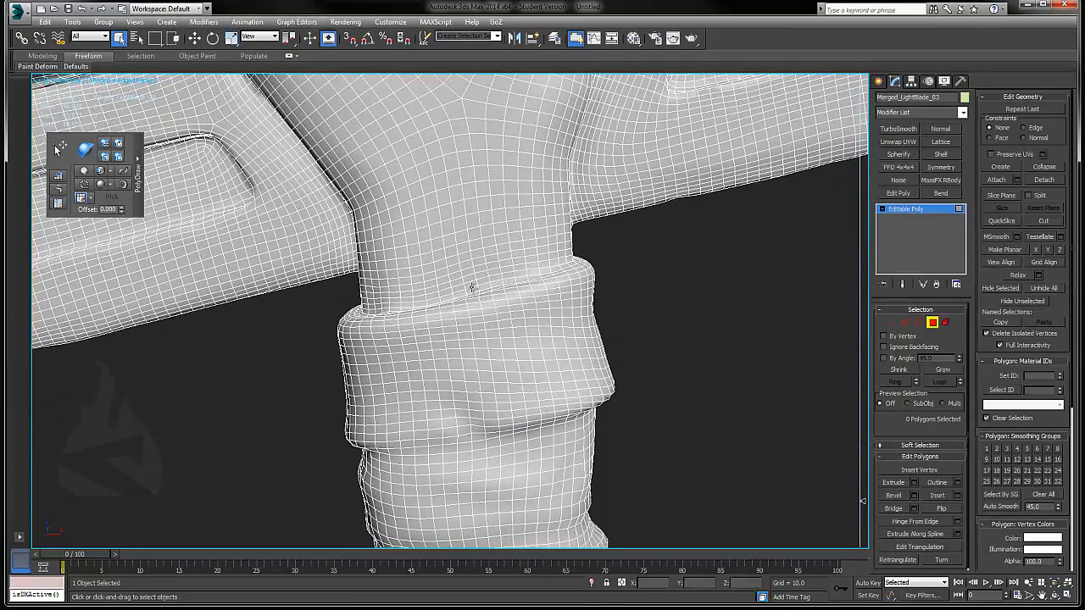
Step: Clone one polygon at the uppermost wrap's upper edge, offset slightly from the surface, to a new object named LightBlade_LP
left_click(472, 291)
key("w")
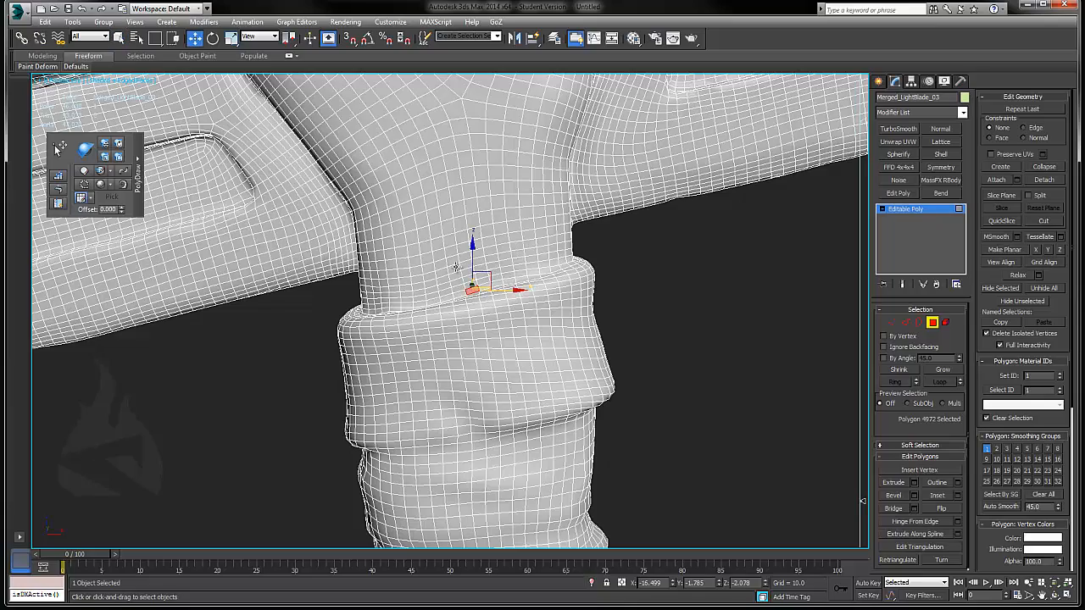
middle_click_drag(468, 276, 490, 289, "alt")
key("z")
scroll(463, 278, "down", 5)
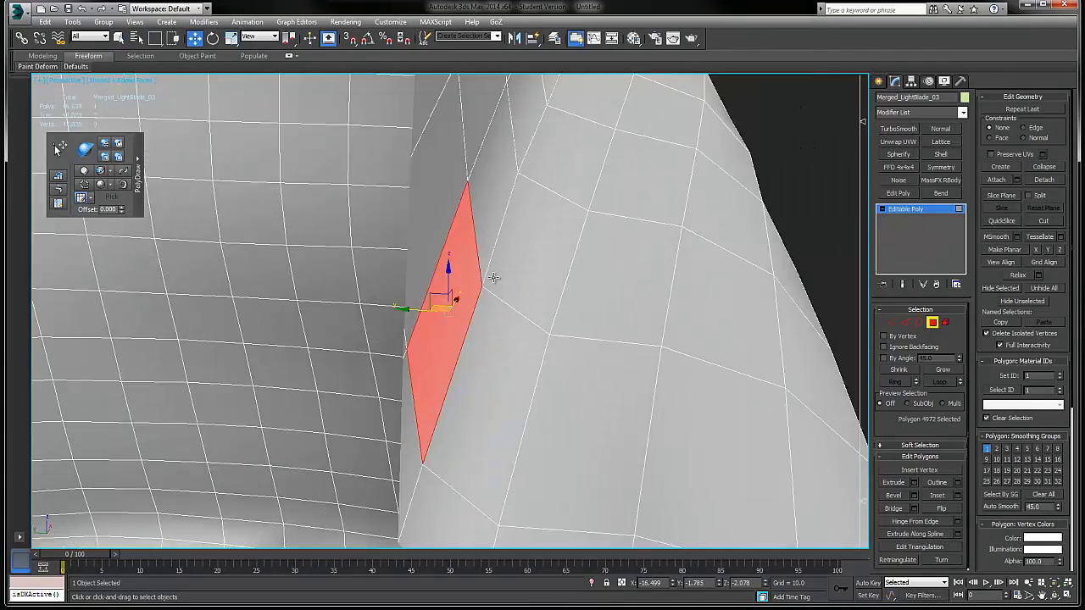
mouse_move(451, 284)
left_mouse_down("shift")
mouse_move(462, 284)
mouse_move(465, 259)
left_mouse_up("shift")
left_click(499, 300)
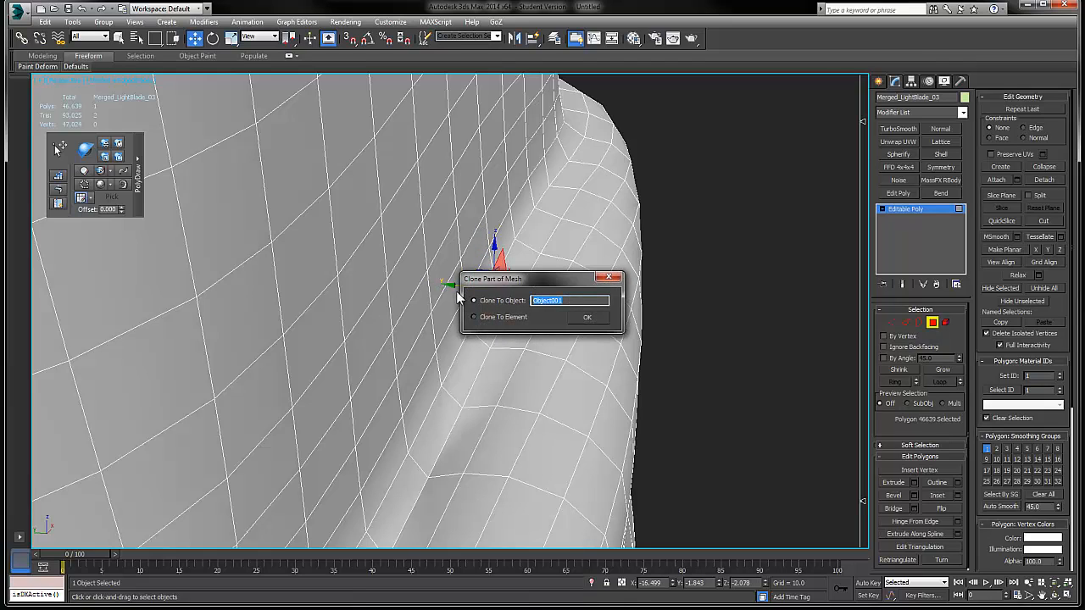
type("LightBlade_LP")
key("Return")
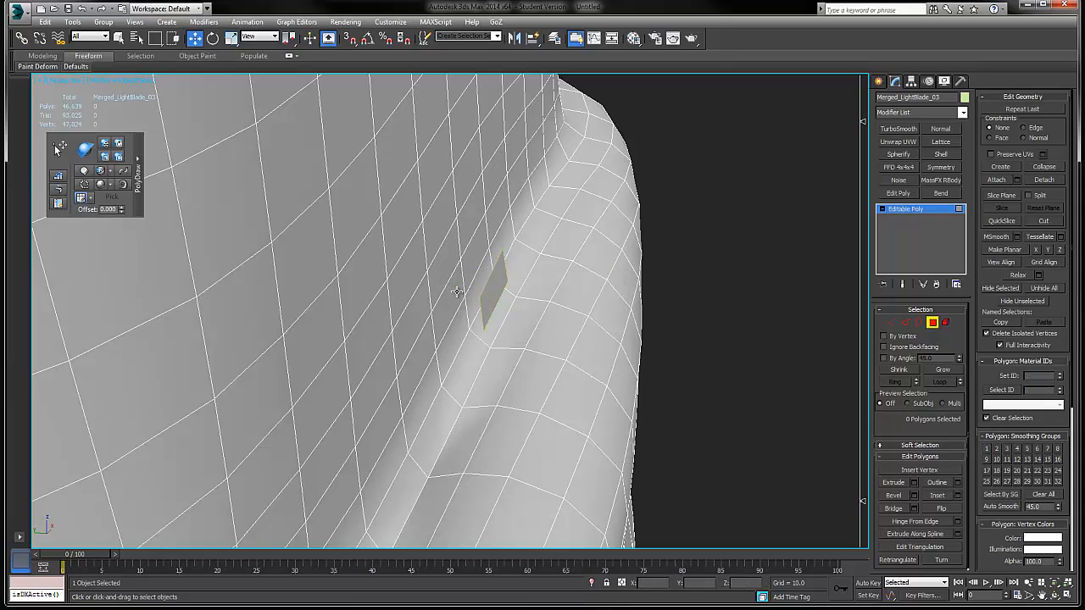
Step: Leave polygon-level editing on the sculpt and check where the separate LightBlade_LP polygon sits on the handle's uppermost wrap
left_click(918, 211)
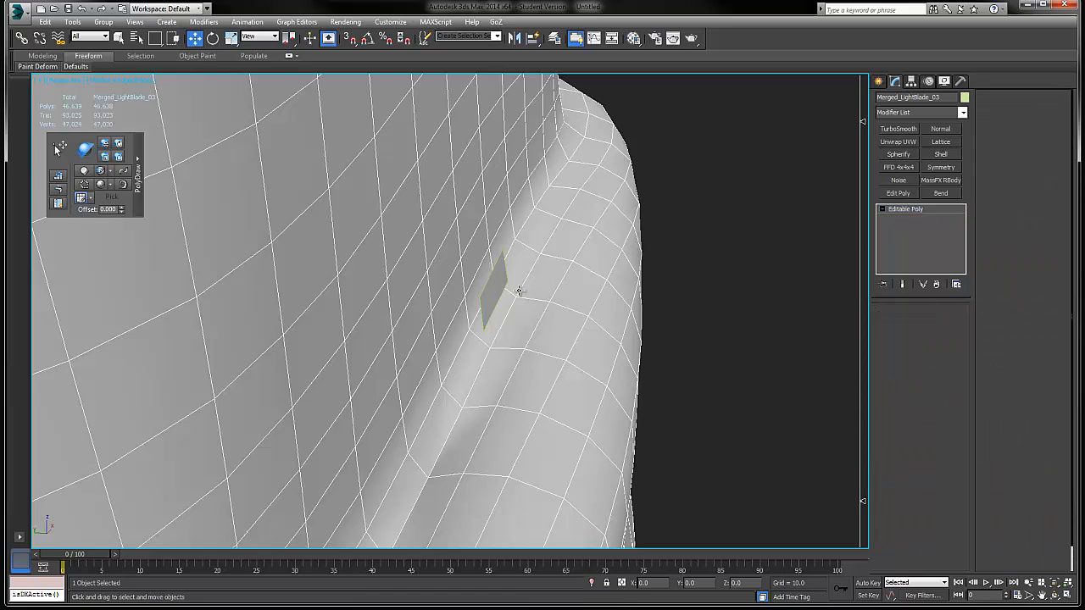
left_click(496, 286)
left_click(435, 230)
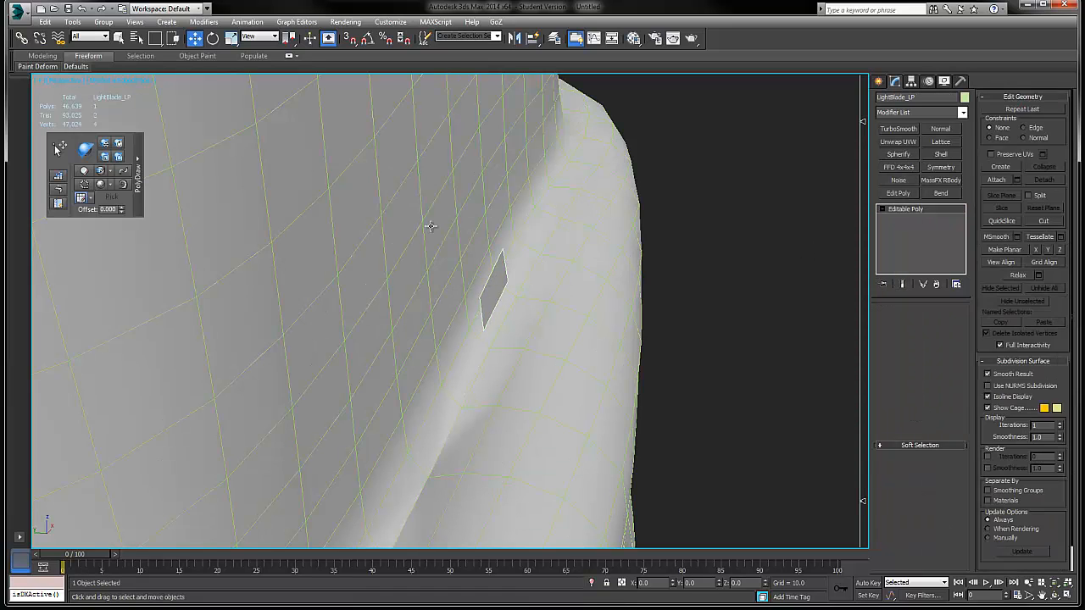
left_click(728, 256)
middle_click_drag(566, 257, 532, 238, "alt")
scroll(591, 249, "down", 4)
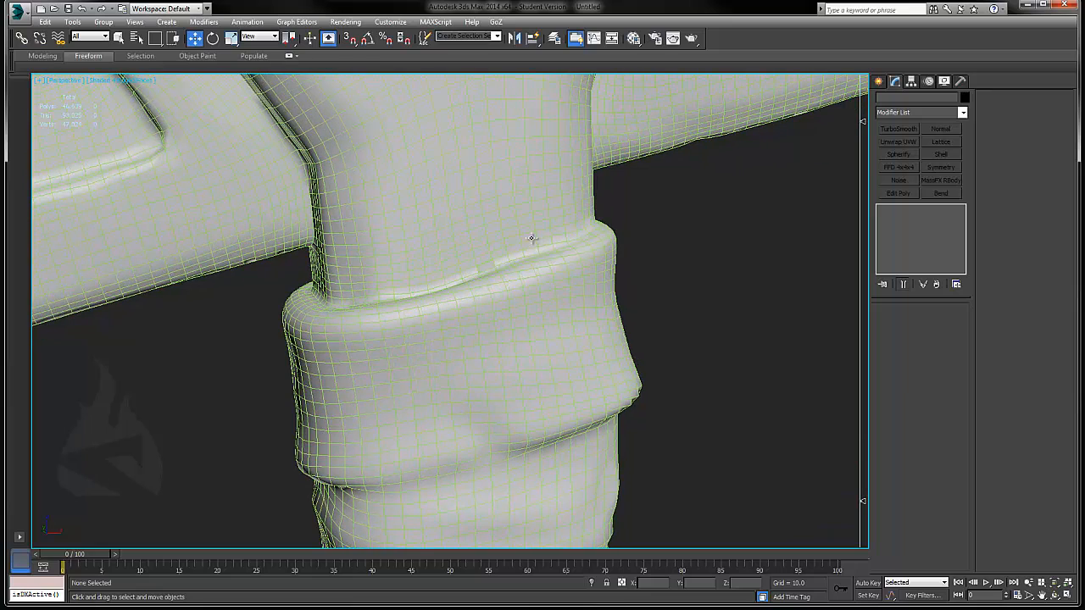
Step: Scale the LightBlade_LP polygon taller, move it slightly above the wrap's upper edge, and leave polygon-level editing
left_click(489, 268)
key("4")
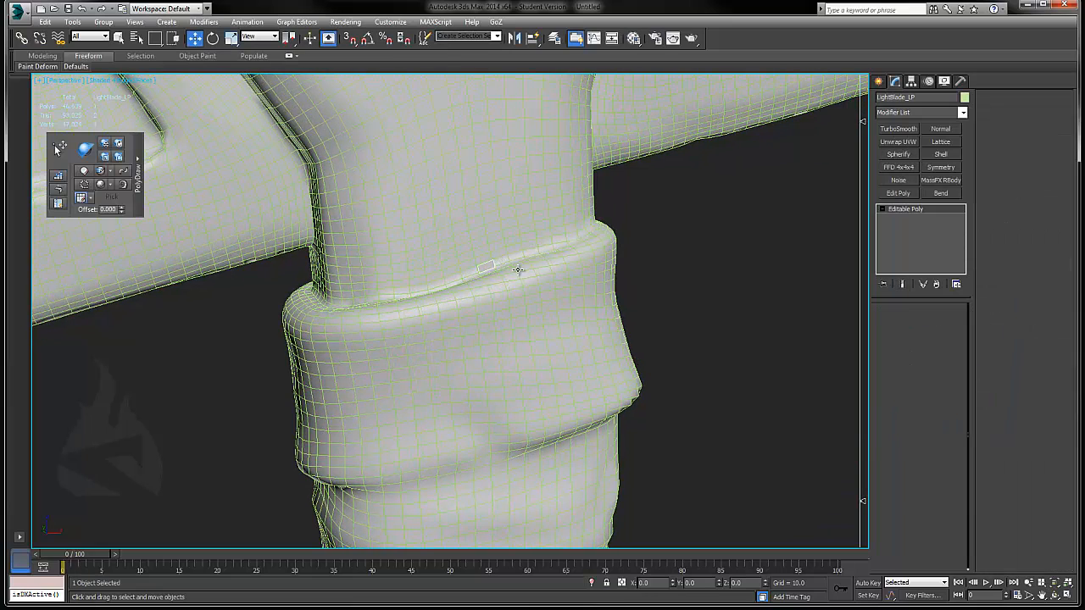
left_click(487, 267)
key("e")
key("r")
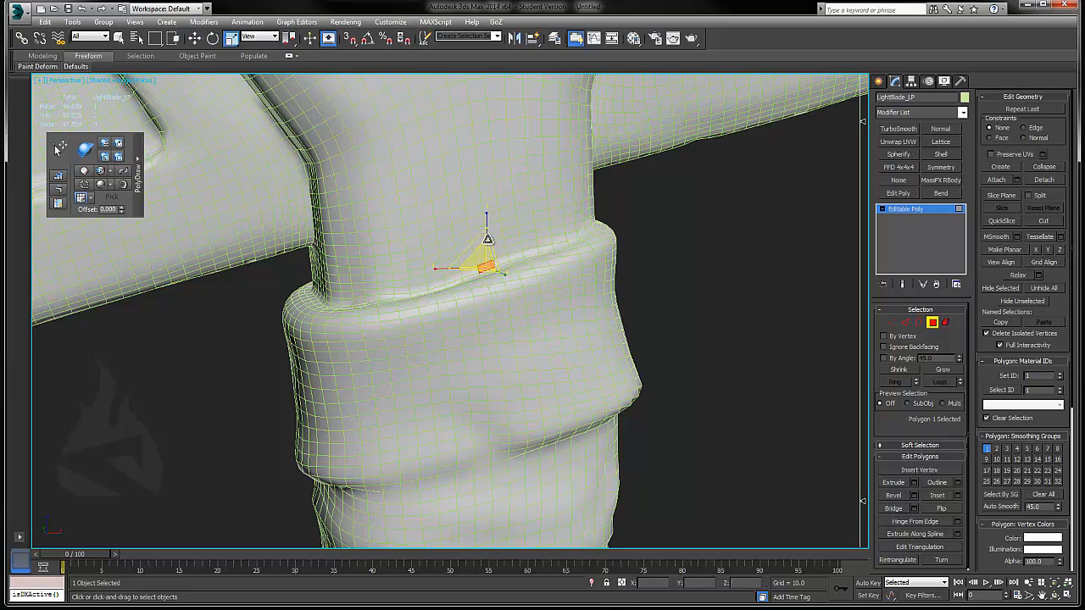
key("w")
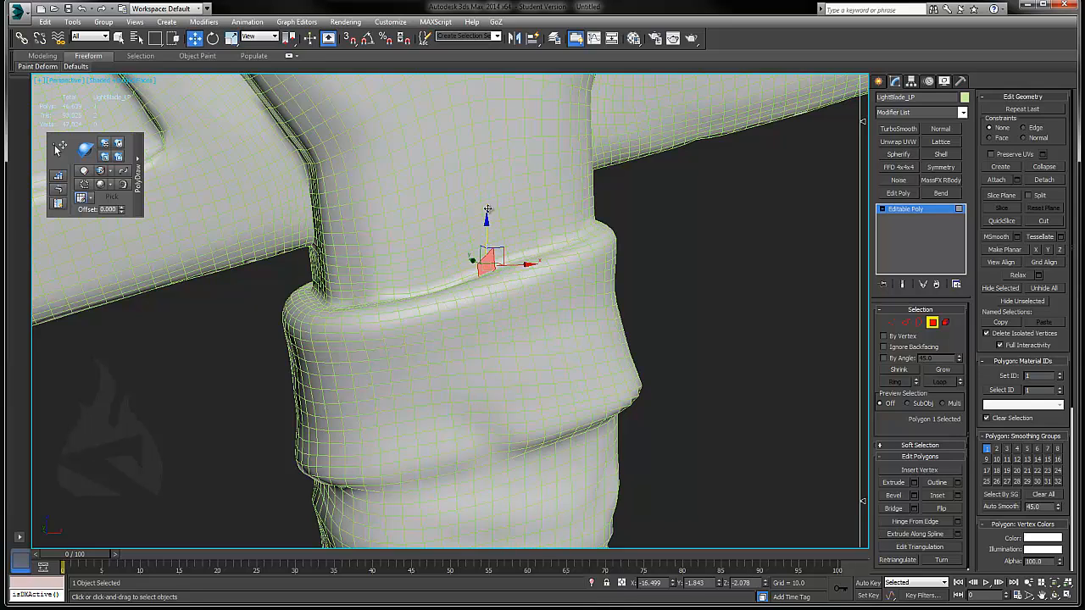
left_click_drag(489, 210, 494, 230)
key("ctrl+z")
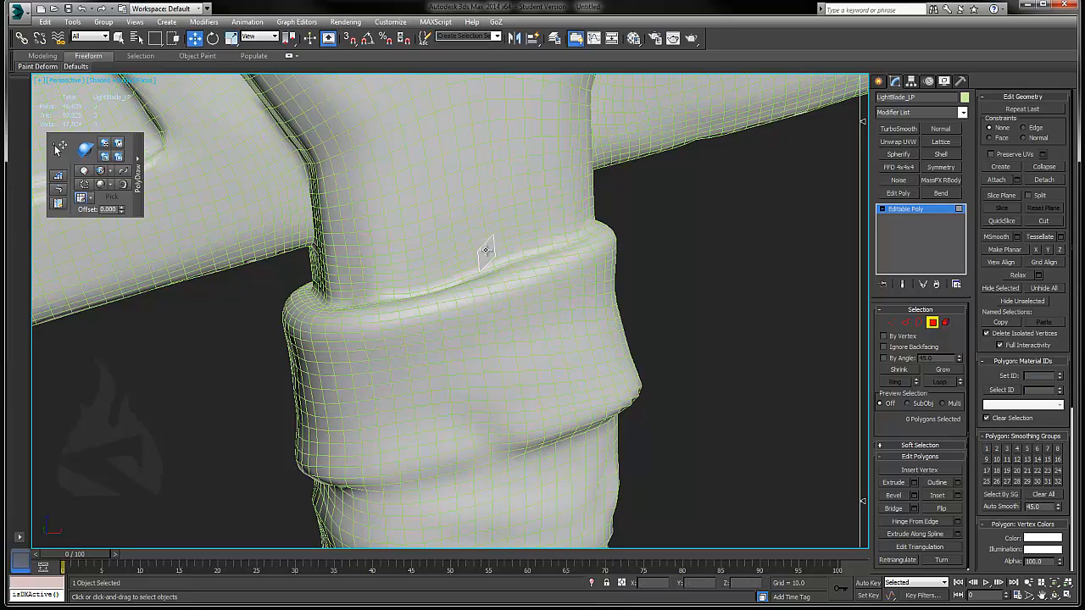
left_click(484, 250)
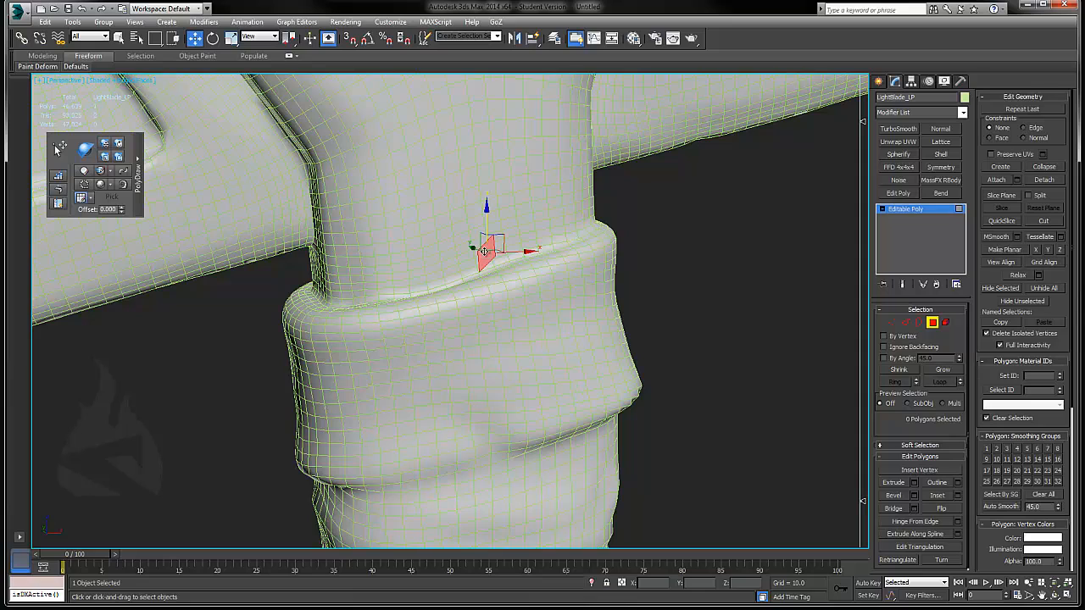
left_click(926, 208)
left_click(788, 205)
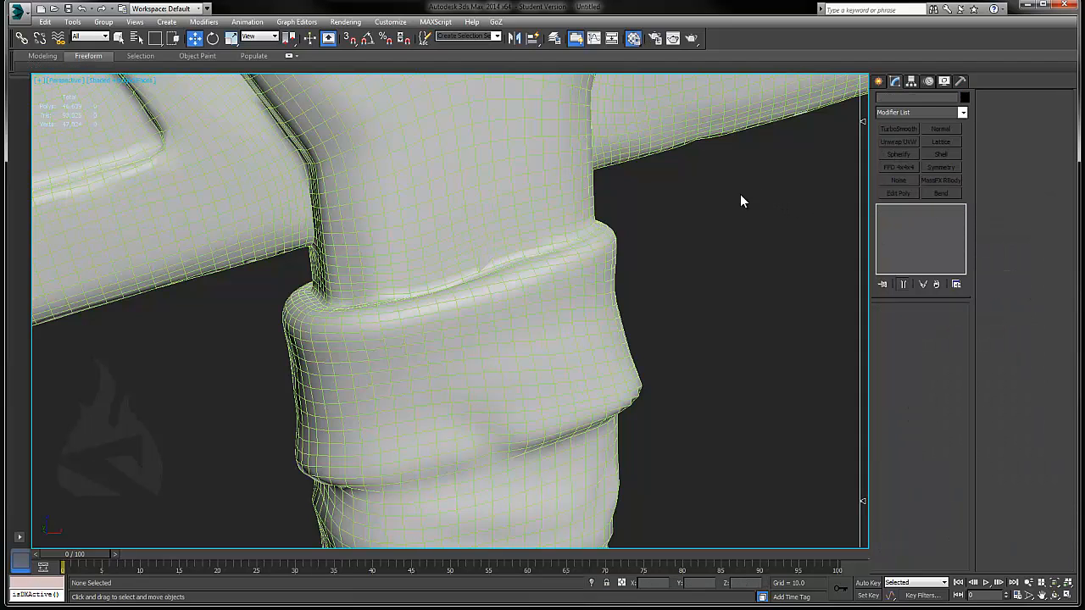
Step: Set the first material's ambient and diffuse color to bright magenta and assign it to the Merged_LightBlade_03 sculpt
key("m")
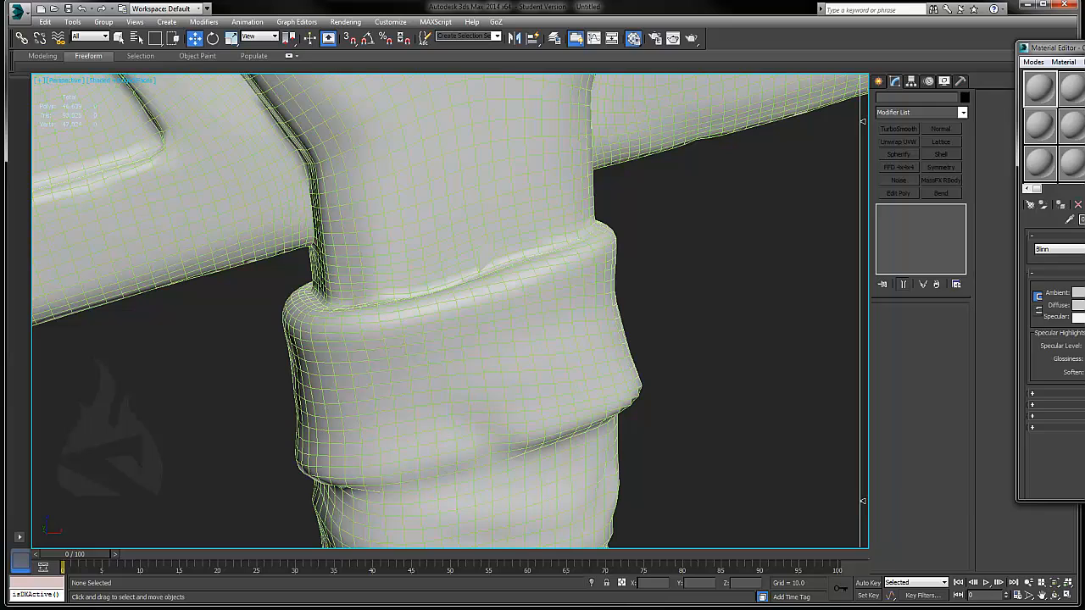
left_click_drag(1051, 48, 696, 87)
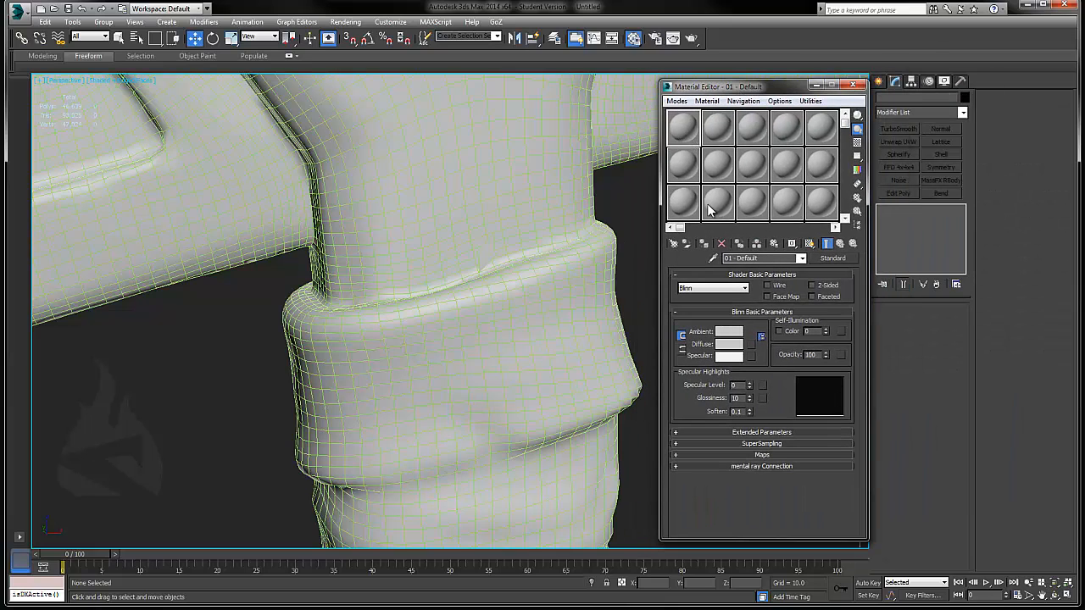
left_click(731, 341)
left_click_drag(131, 2, 290, 64)
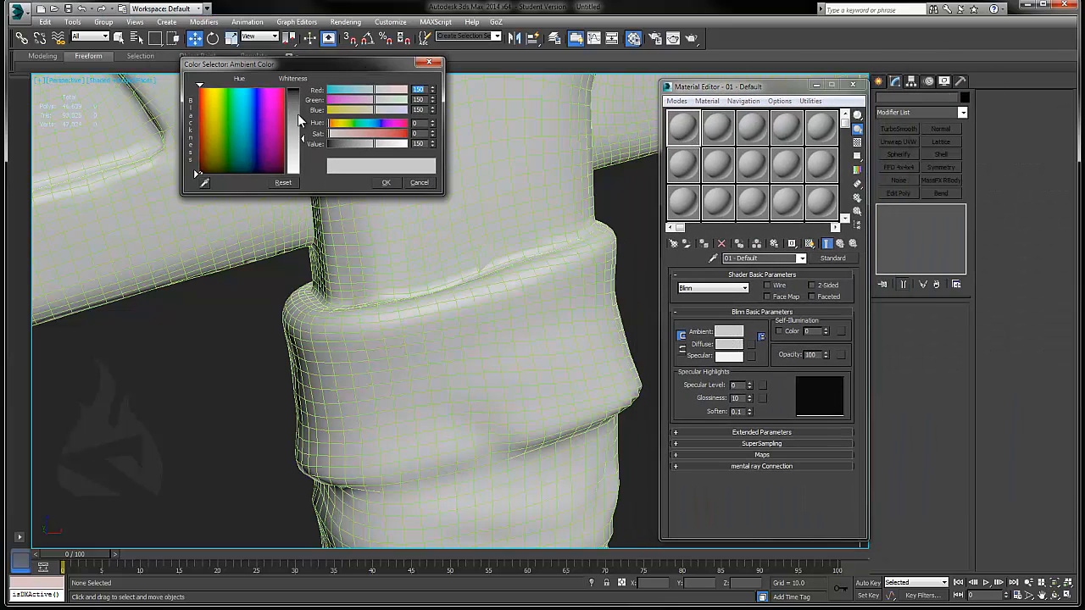
left_click_drag(267, 106, 297, 89)
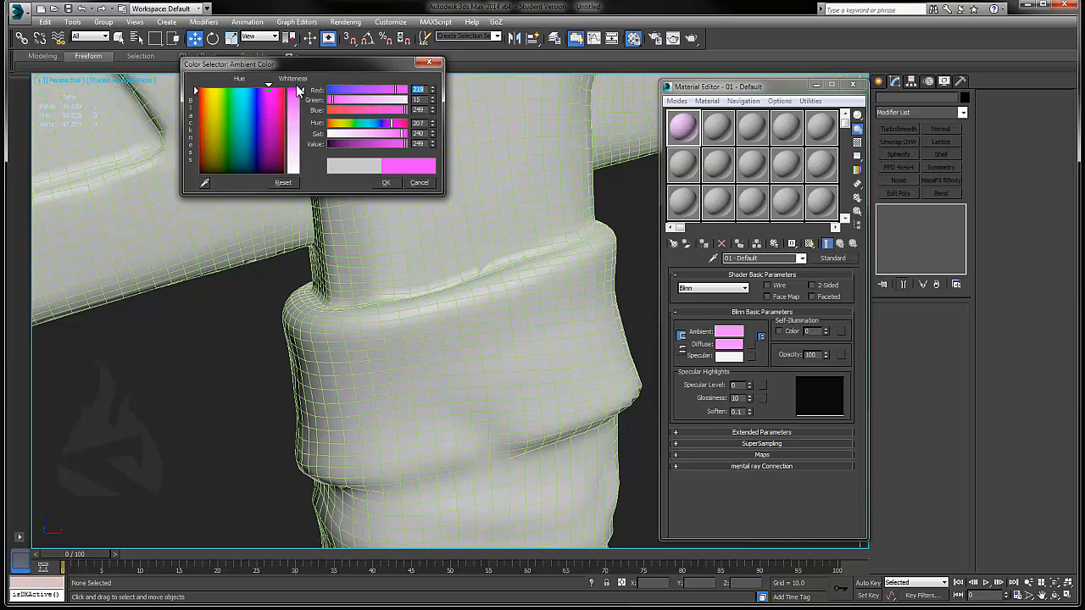
left_click(386, 182)
left_click_drag(563, 159, 561, 161)
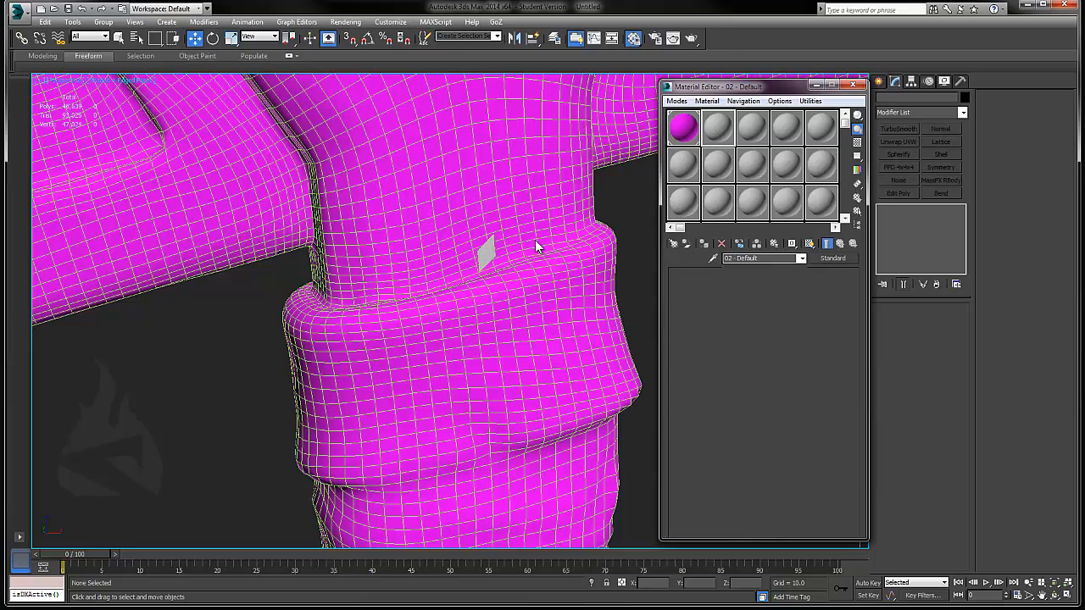
Step: Change the Merged_LightBlade_03 object's wireframe color to magenta from the 3ds Max palette
left_click(574, 232)
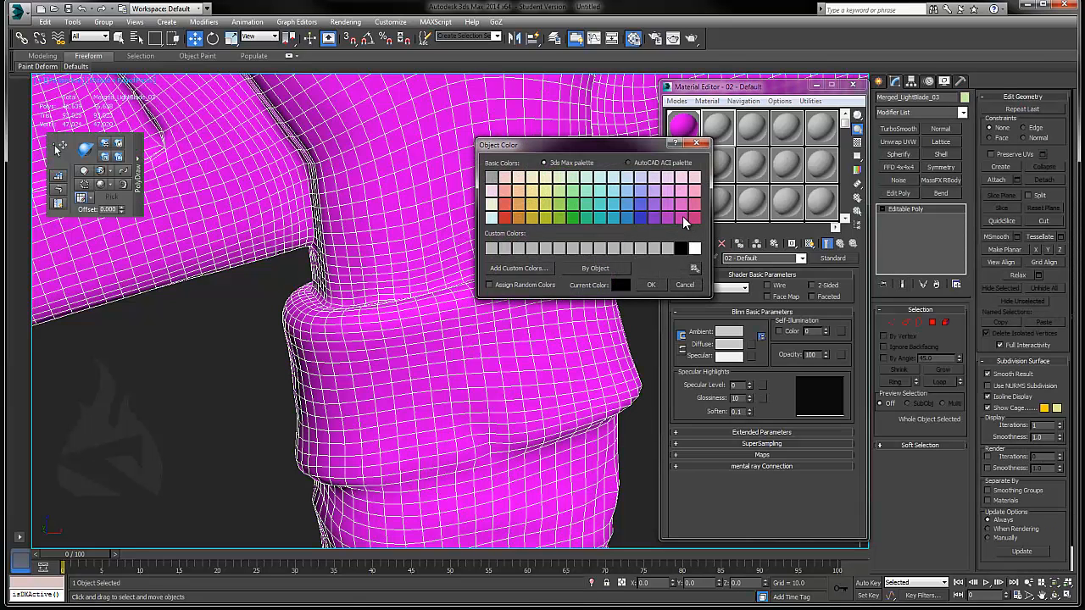
left_click(682, 217)
left_click(650, 287)
left_click(618, 237)
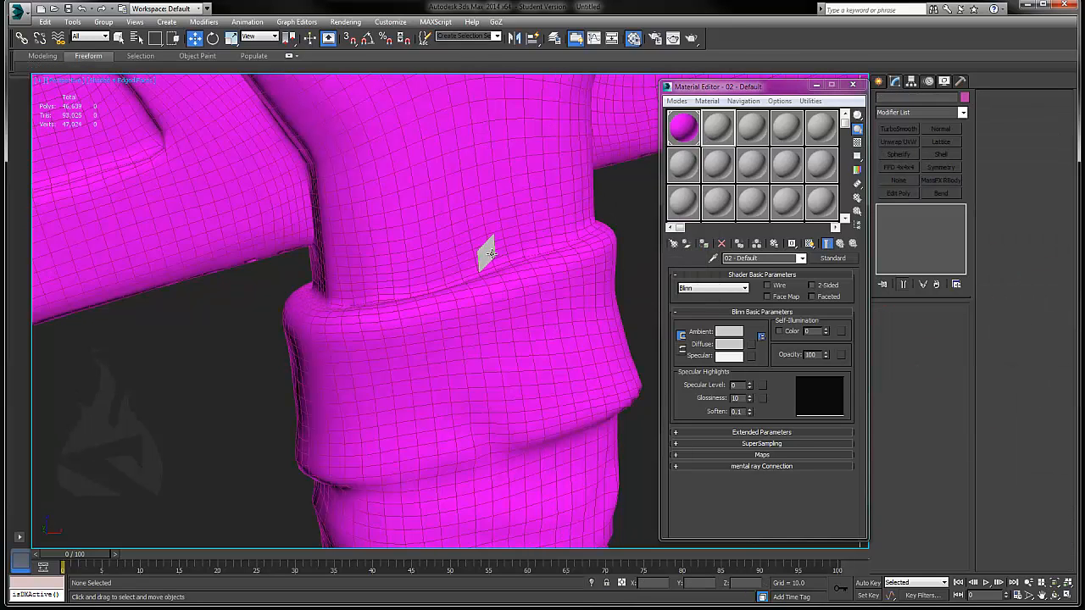
Step: Give the LightBlade_LP polygon a black wireframe color and close the Material Editor
left_click(490, 254)
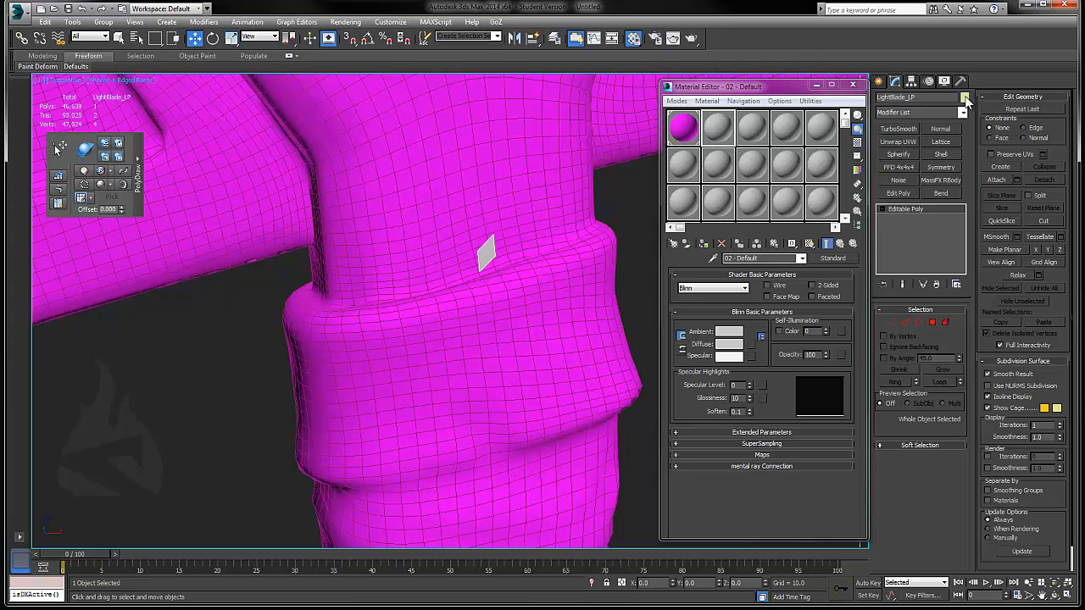
left_click(966, 98)
left_click(679, 249)
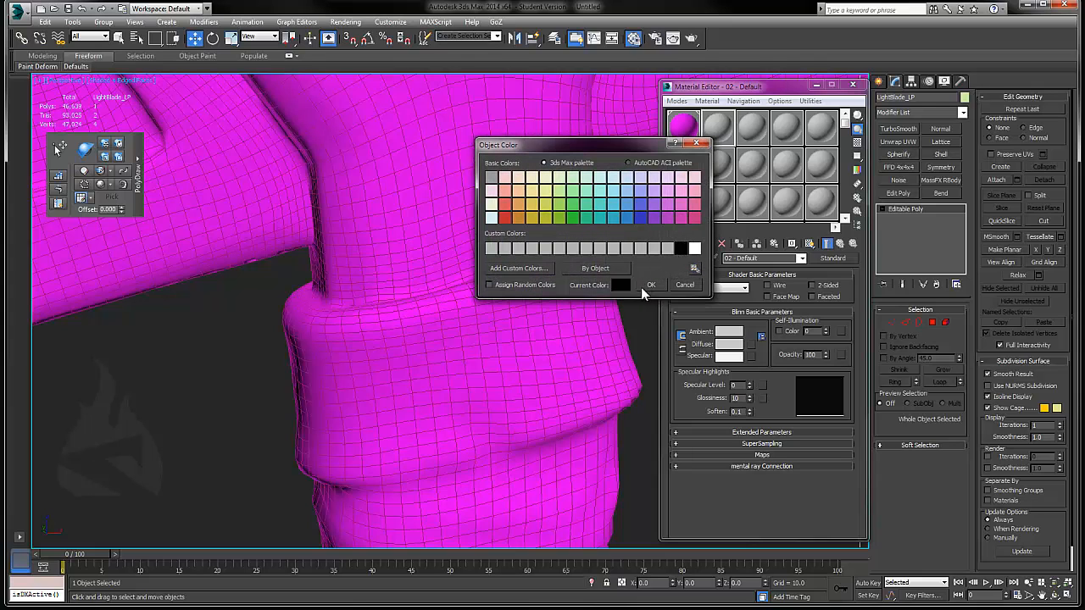
left_click(644, 286)
left_click(628, 215)
middle_click_drag(436, 167, 417, 206)
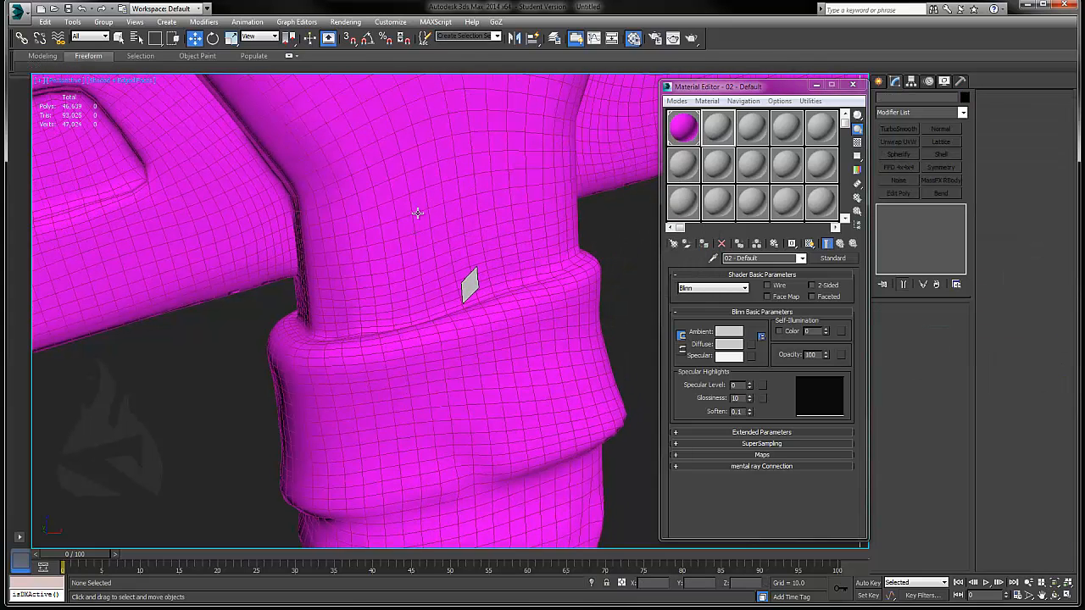
left_click(852, 85)
Step: Set PolyDraw to draw LightBlade_LP on the surface of Merged_LightBlade_03 and activate Step Build
left_click(466, 286)
middle_click_drag(467, 270, 486, 298, "alt")
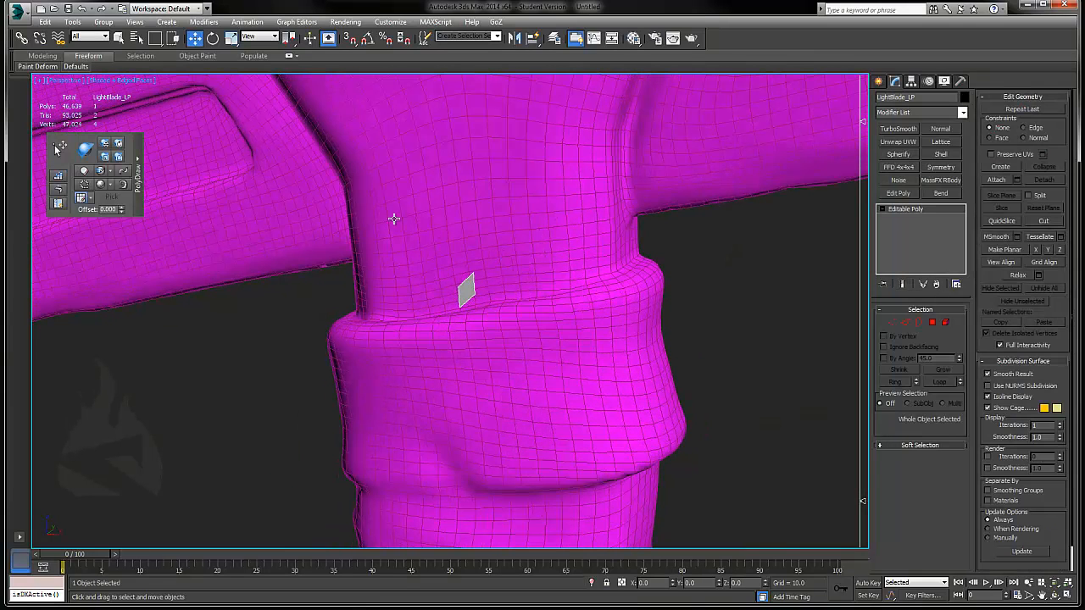
left_click(140, 158)
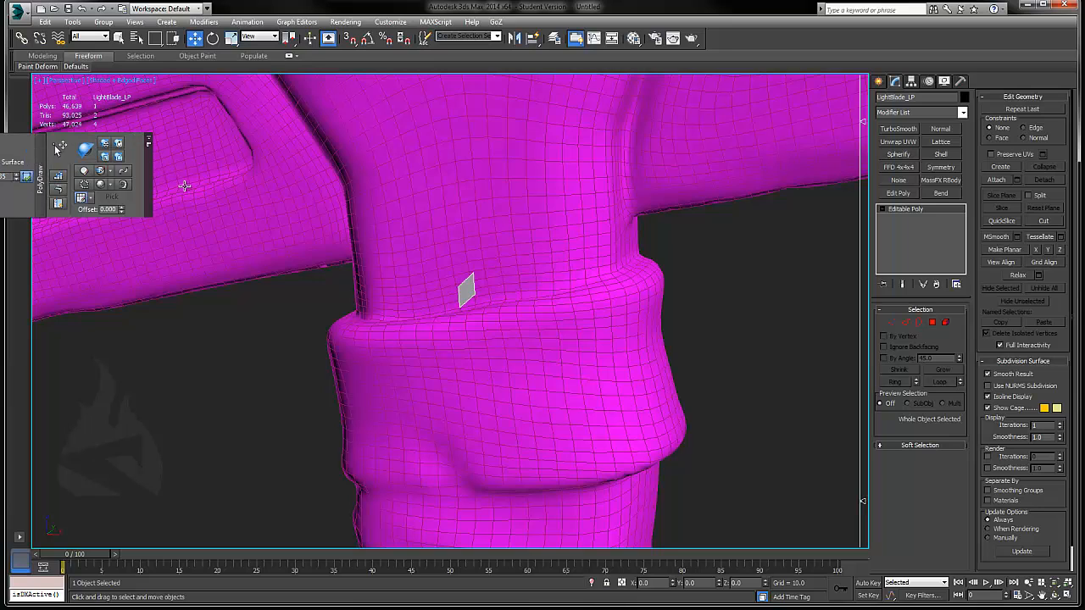
left_click(148, 140)
mouse_move(53, 185)
left_mouse_down()
mouse_move(111, 235)
mouse_move(156, 252)
mouse_move(142, 276)
left_mouse_up()
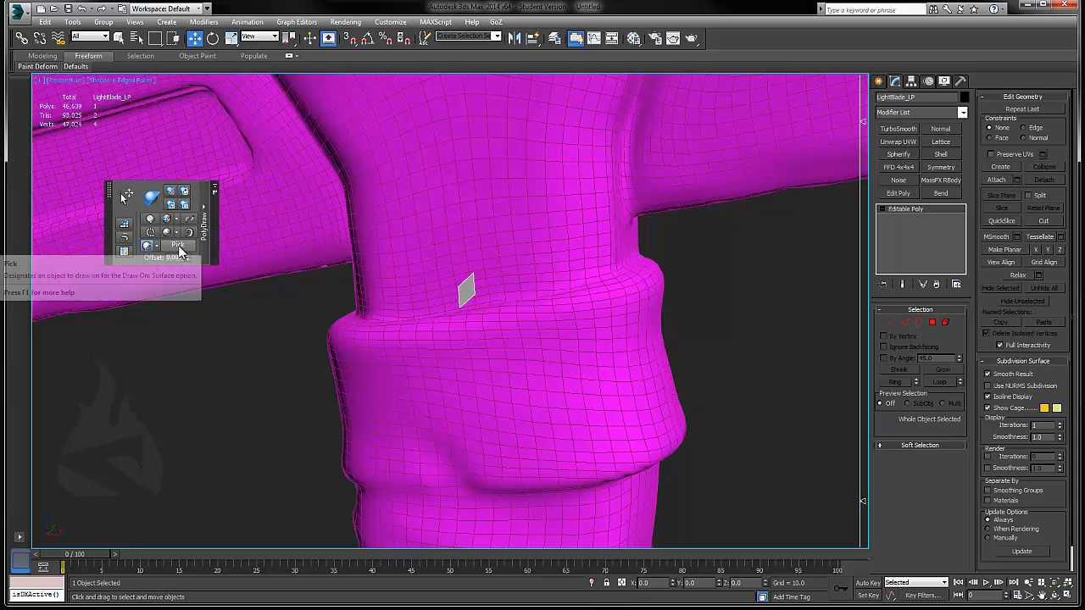
left_click(179, 248)
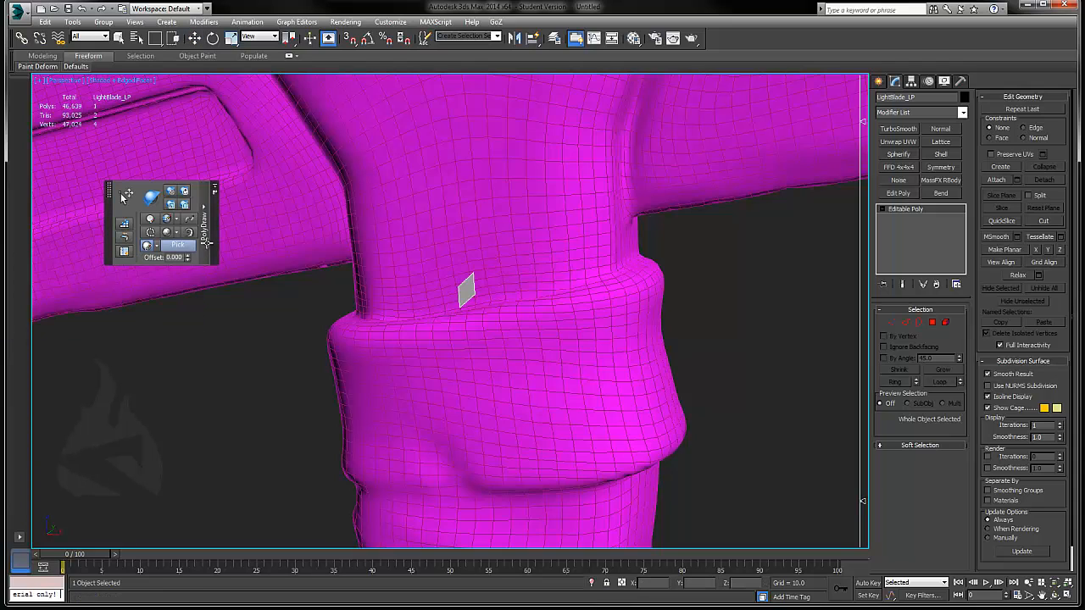
left_click(442, 179)
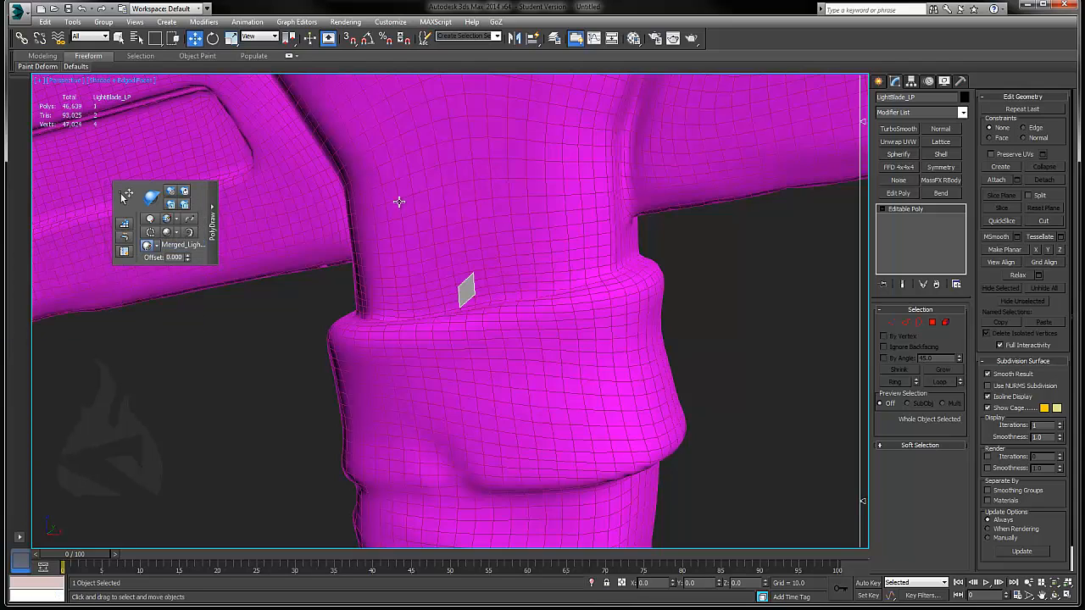
left_click(126, 223)
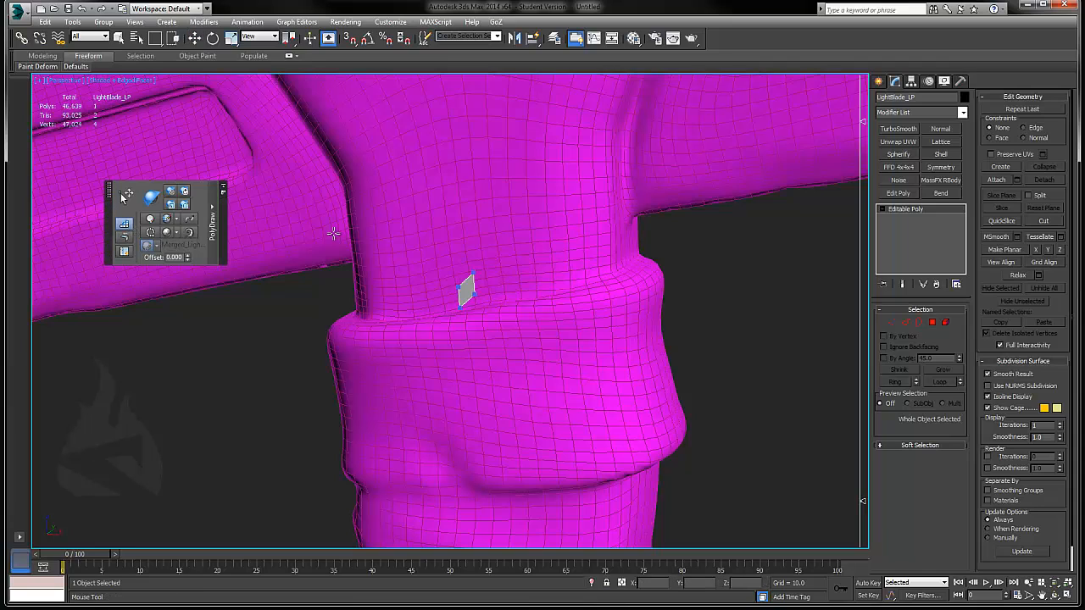
Step: Try to extend the LightBlade_LP polygon along the wrap's upper edge by placing surface points and filling quads between them
left_click(527, 242)
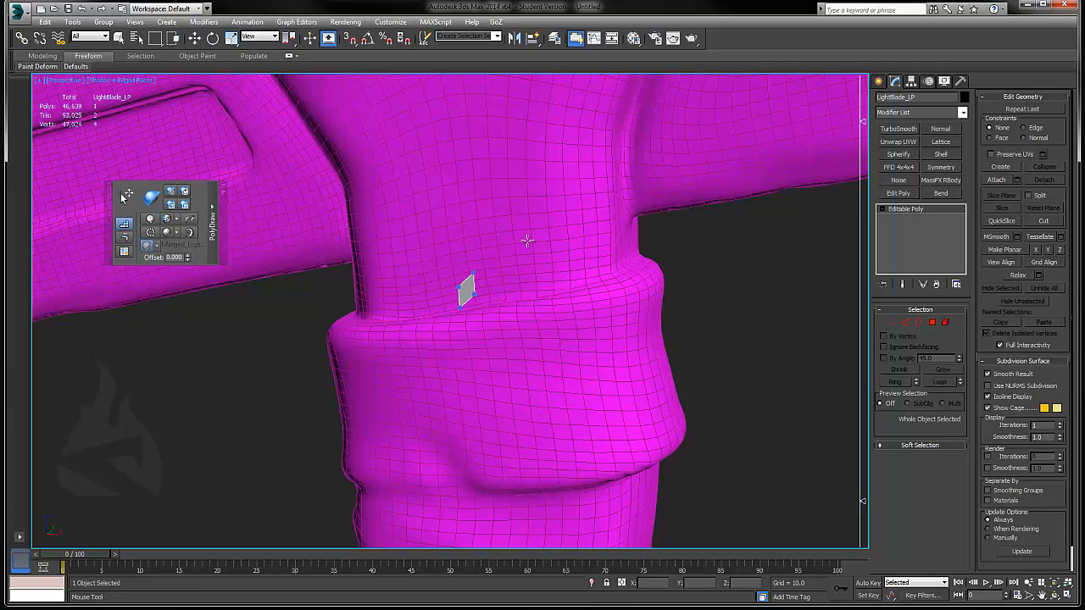
left_click(538, 290)
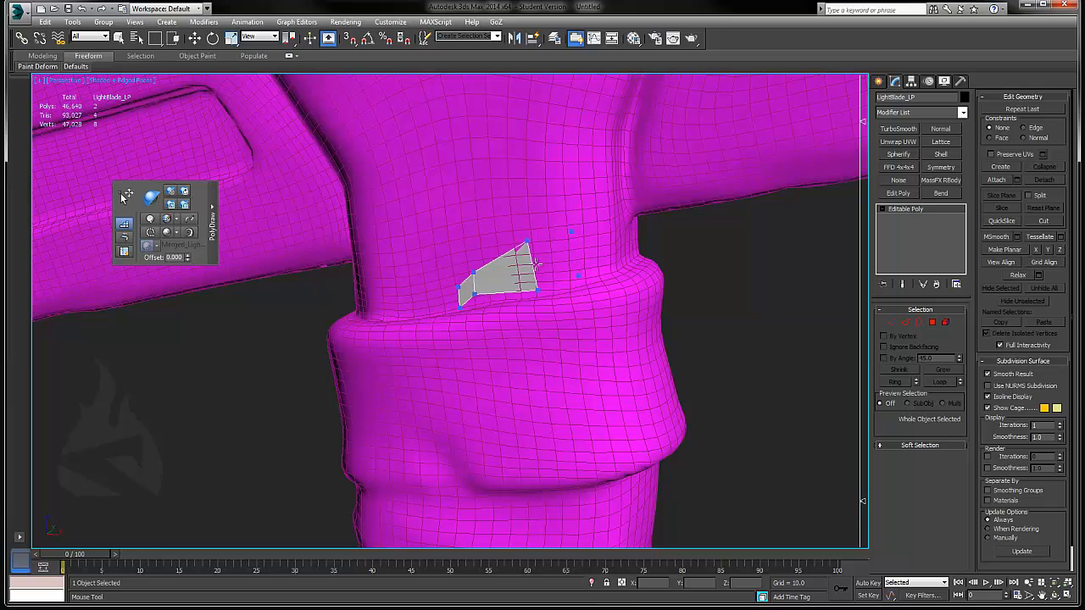
left_click(576, 253, "shift")
Step: Inspect how closely the newly built quads follow the sculpt's surface, and undo the quads and their points
scroll(552, 246, "up", 4)
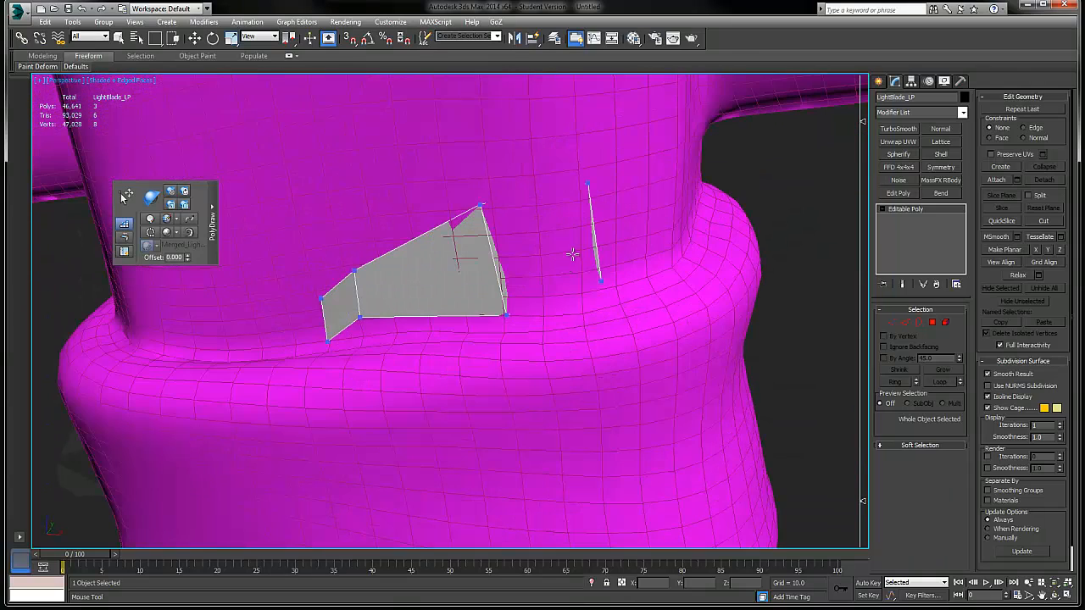
middle_click_drag(591, 222, 635, 194, "alt")
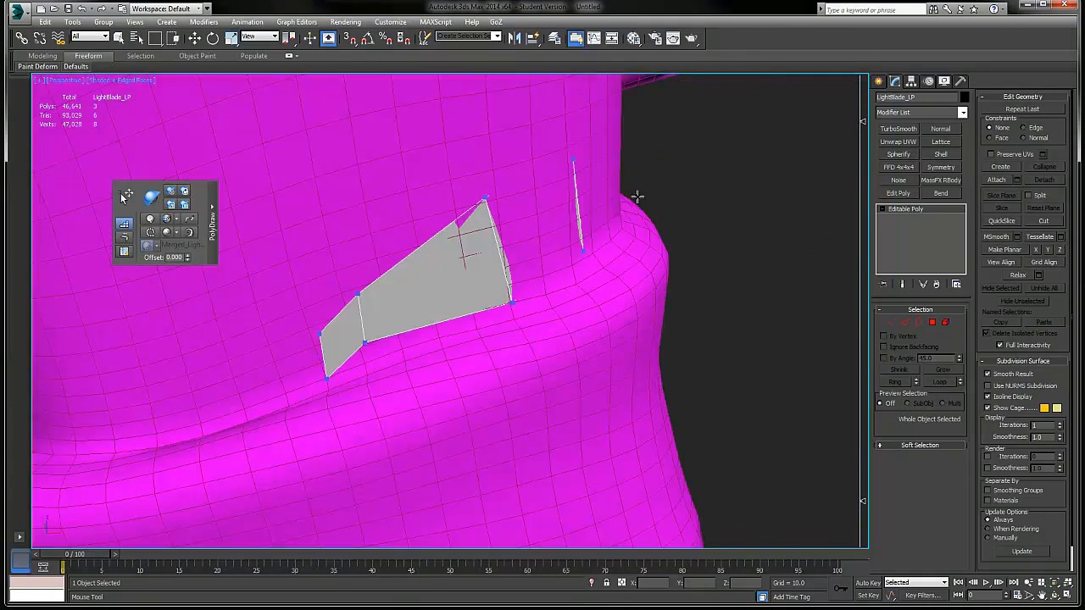
scroll(487, 195, "up", 5)
scroll(537, 184, "down", 6)
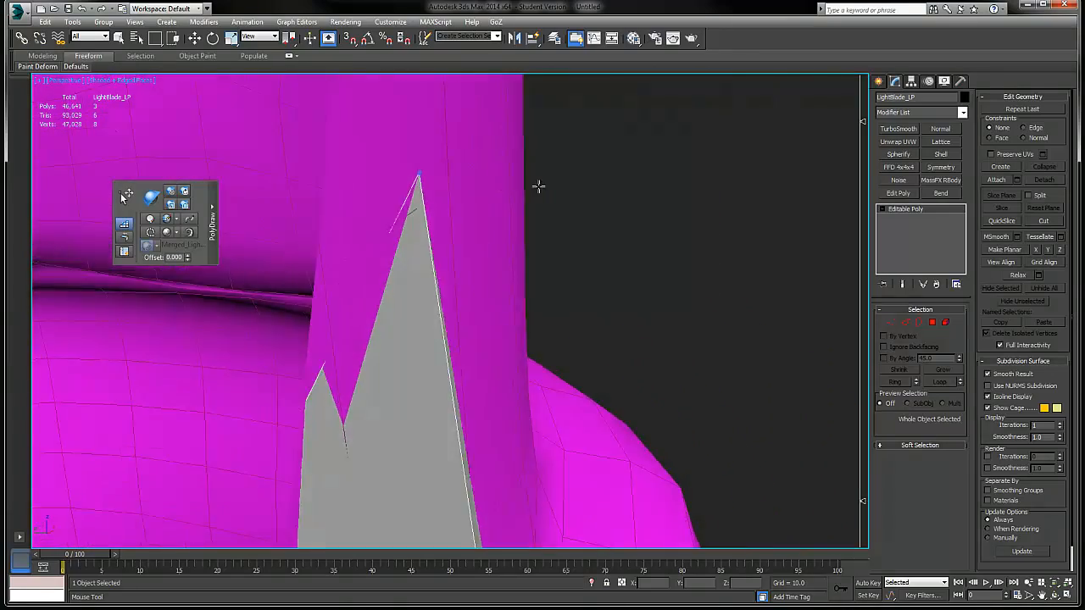
scroll(475, 186, "up", 6)
scroll(469, 189, "down", 7)
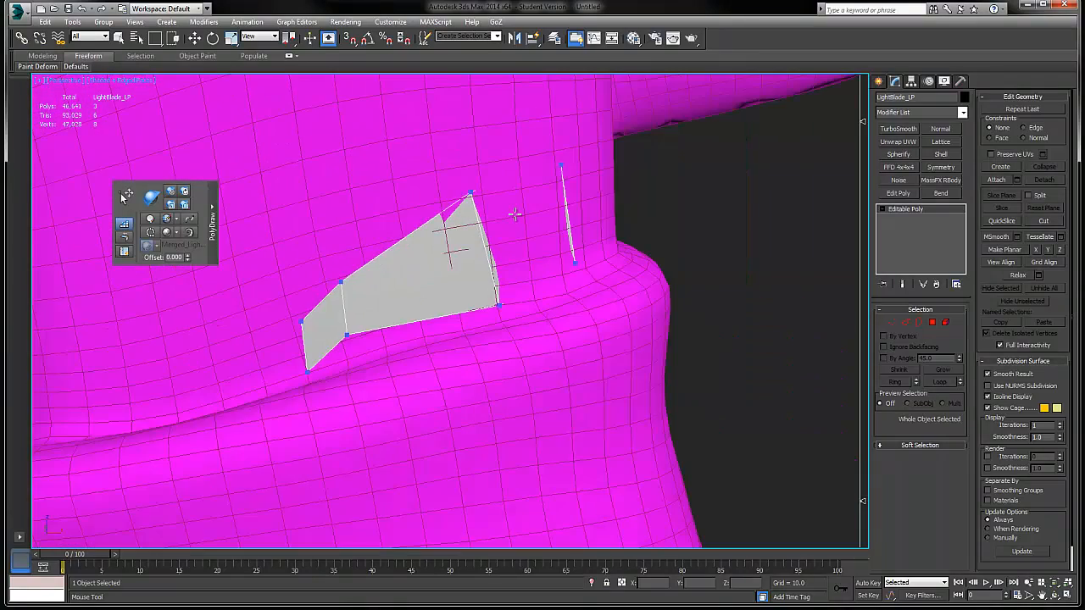
key("ctrl+z")
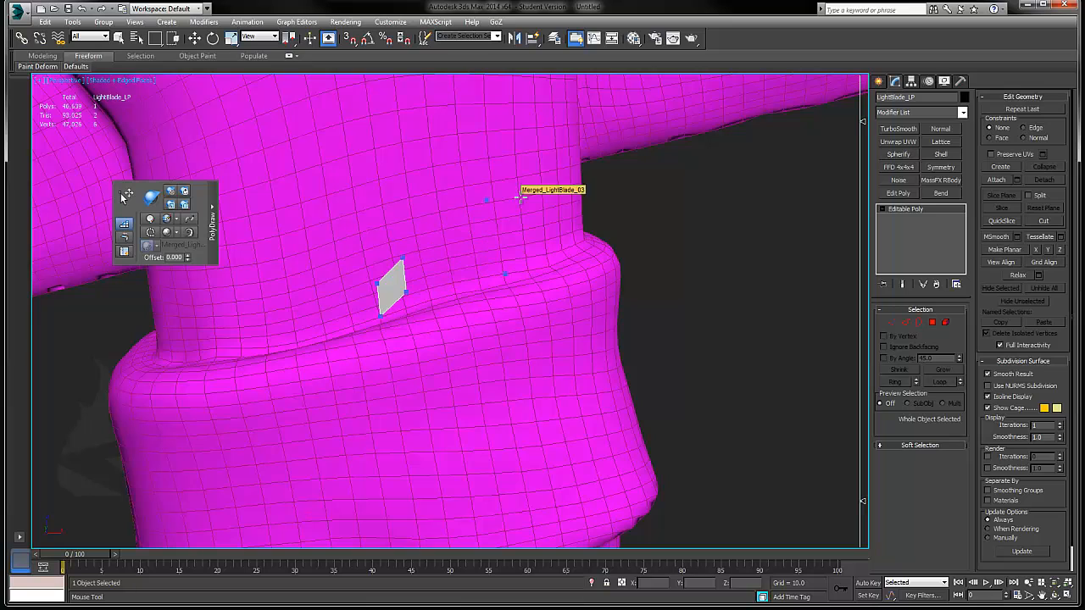
middle_click_drag(345, 136, 375, 133)
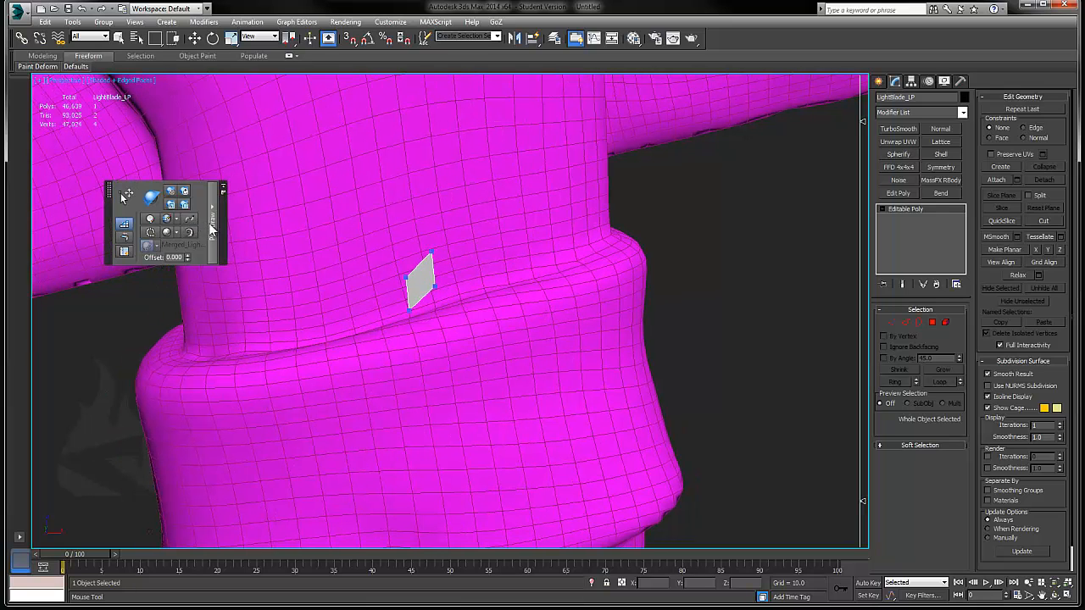
Step: Set the PolyDraw surface offset to 0.05
left_click(176, 257)
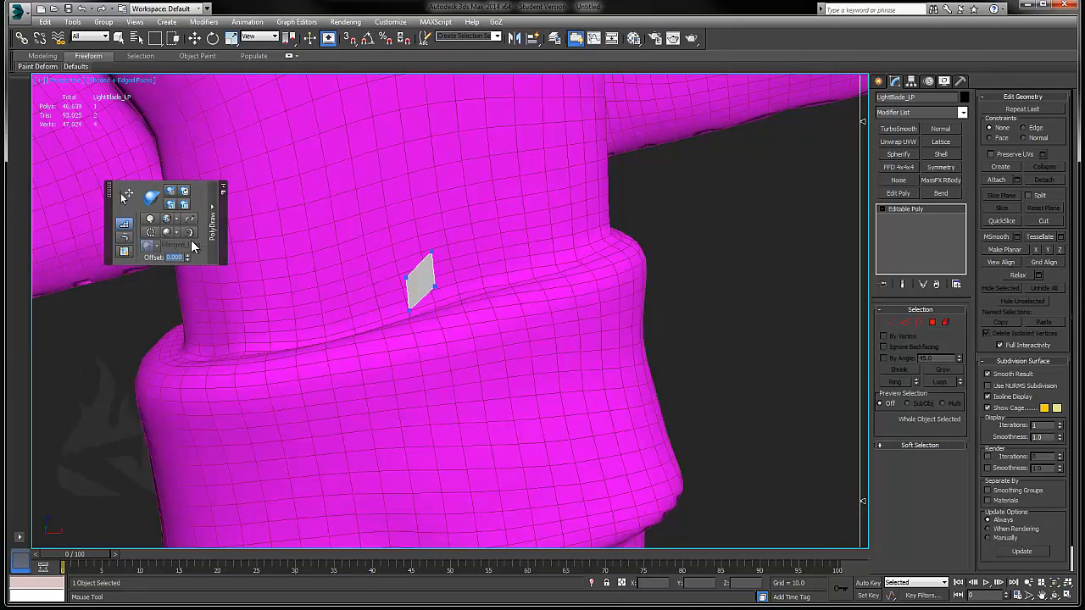
type("0.05")
key("Return")
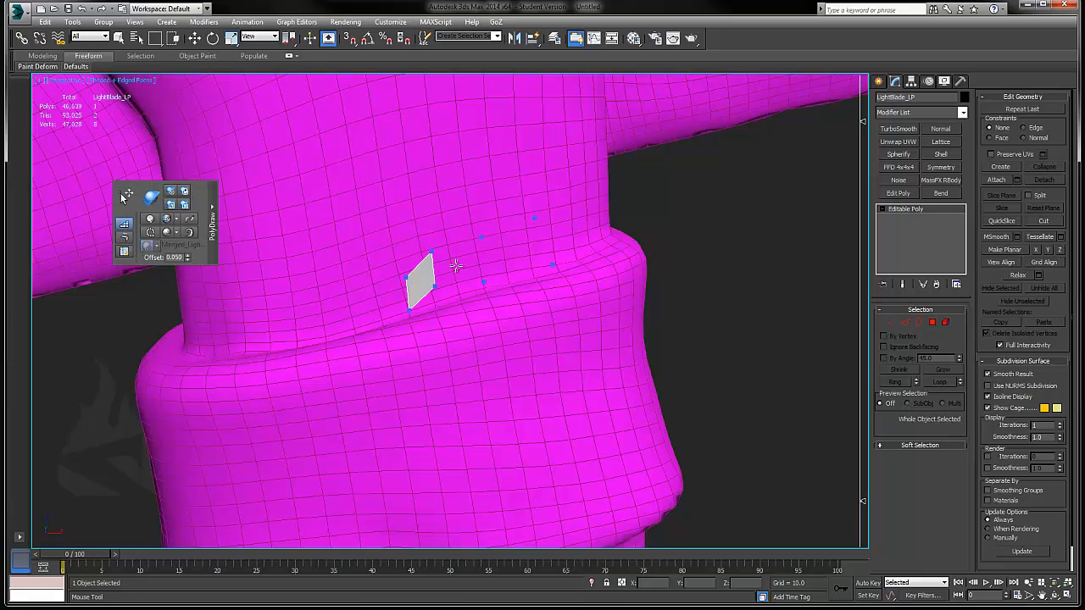
Step: Fill two quads beside the existing polygon above the wrap and check from the side how closely they follow the sculpt
left_click_drag(456, 266, 533, 250)
middle_click_drag(538, 238, 618, 245, "alt")
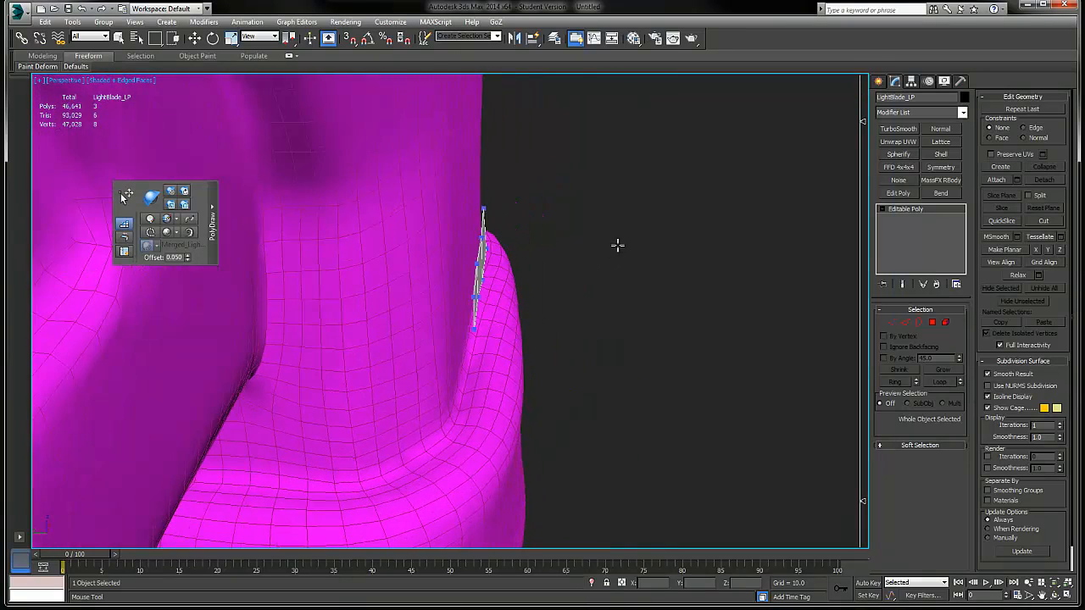
scroll(483, 225, "up", 3)
middle_click_drag(482, 224, 477, 194, "alt")
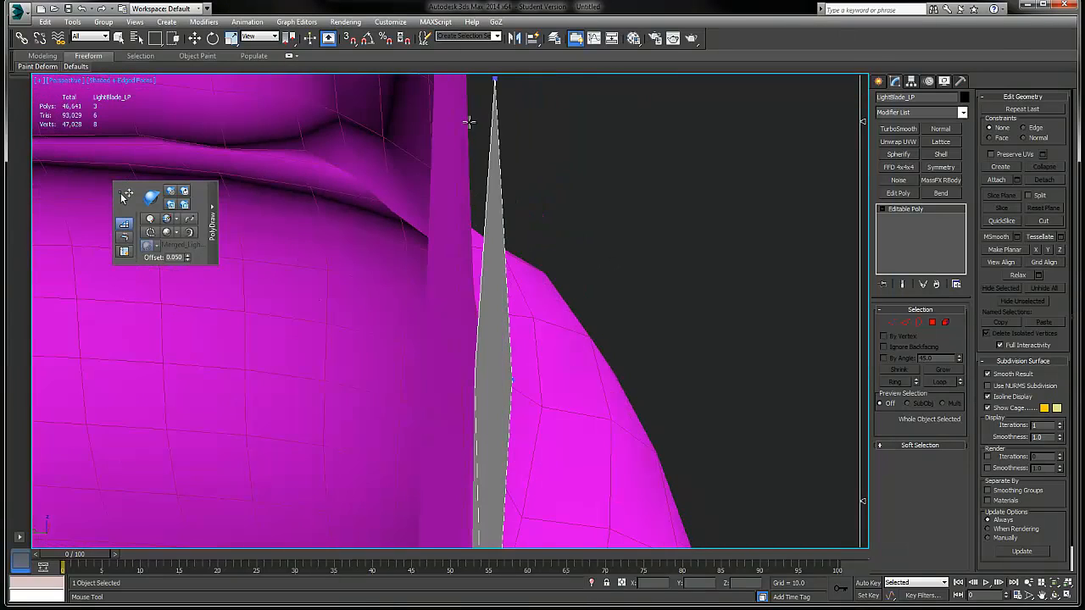
middle_click_drag(485, 93, 479, 165, "alt")
middle_click_drag(571, 211, 504, 229, "alt")
scroll(515, 220, "down", 5)
scroll(503, 228, "down", 8)
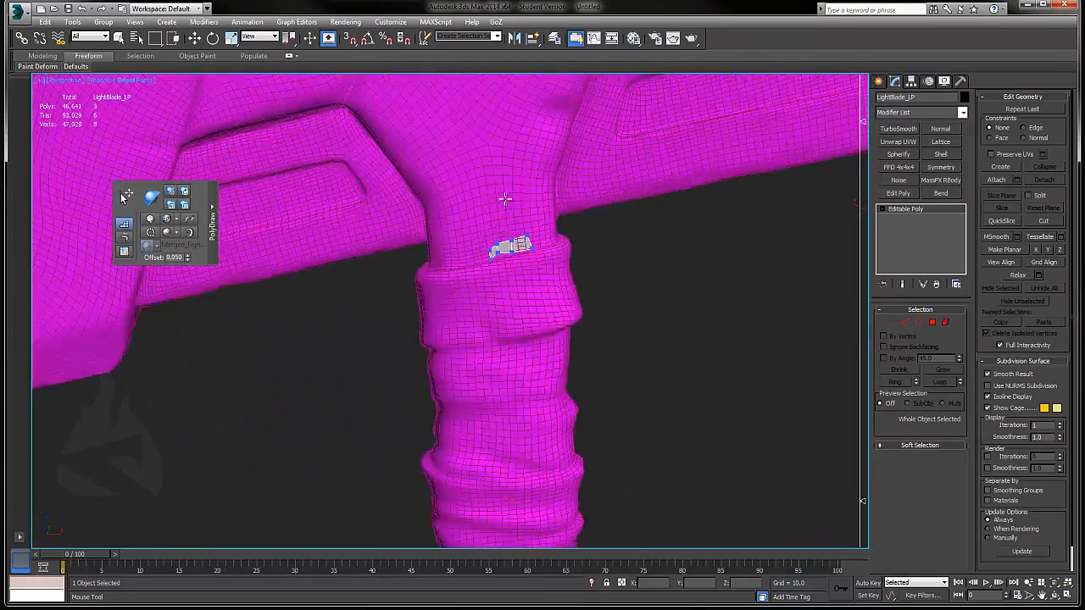
Step: Move the strip's two left vertex pairs so the quads spread across the left half of the neck above the wrap
scroll(505, 199, "up", 4)
middle_click_drag(532, 277, 479, 241)
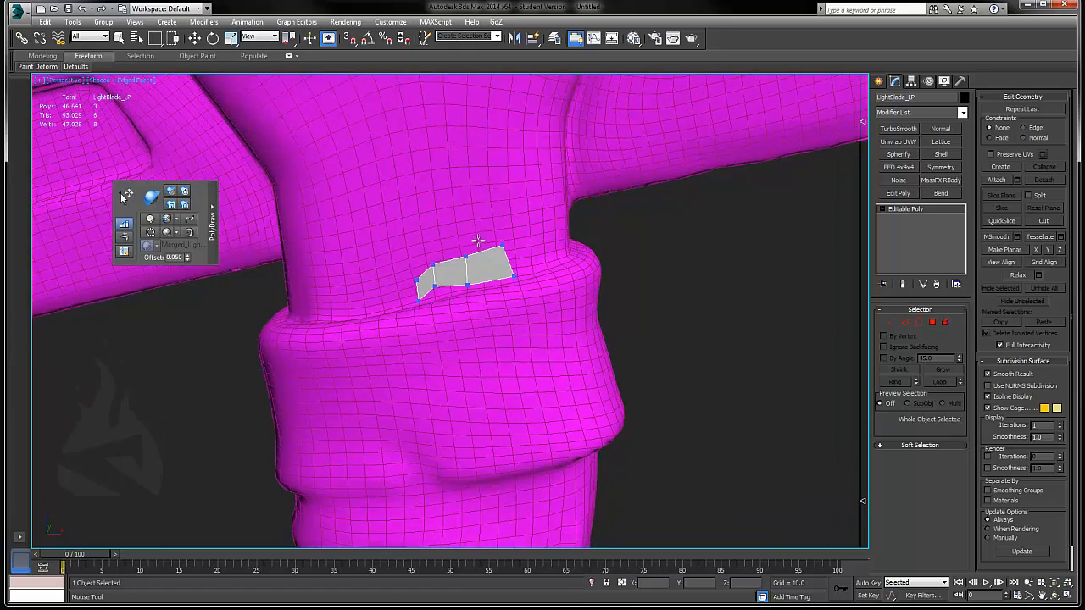
scroll(389, 283, "down", 4)
scroll(408, 267, "up", 4)
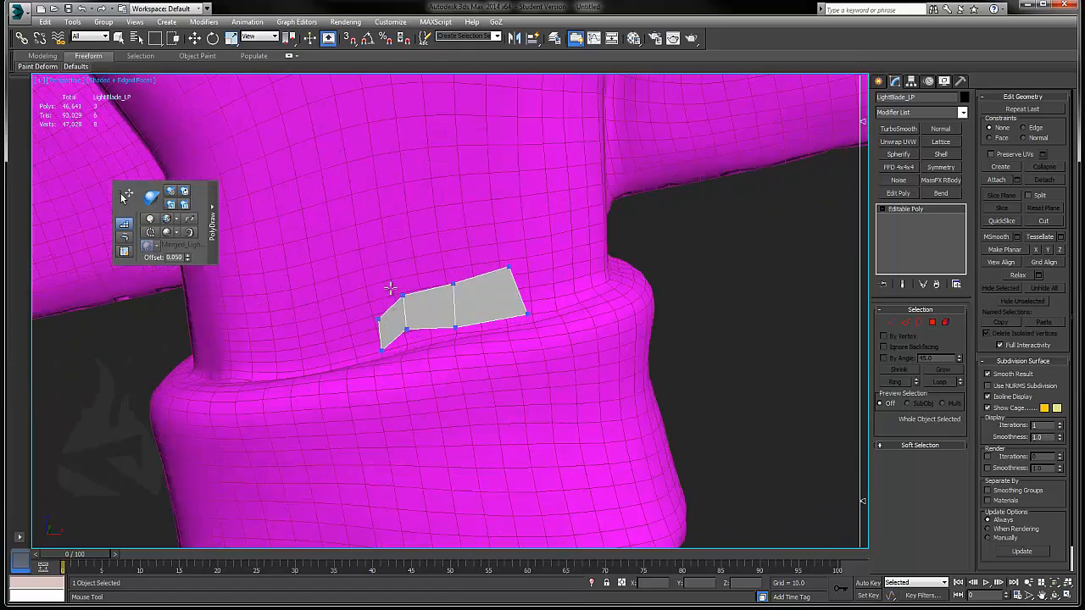
scroll(460, 254, "down", 4)
scroll(514, 270, "up", 3)
scroll(513, 270, "down", 2)
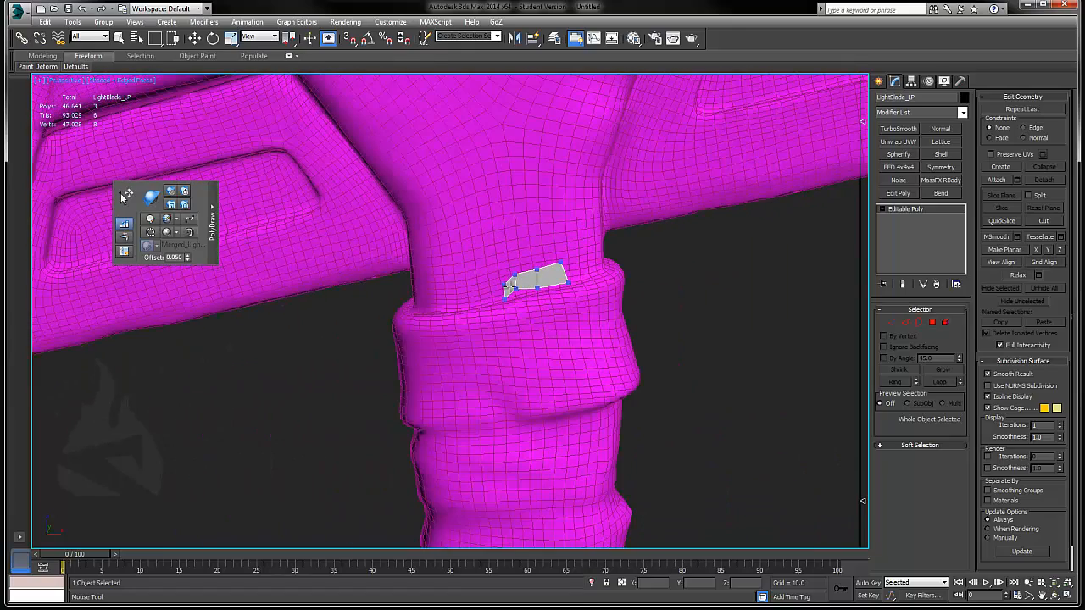
left_click_drag(502, 284, 431, 246)
left_click_drag(503, 299, 434, 309)
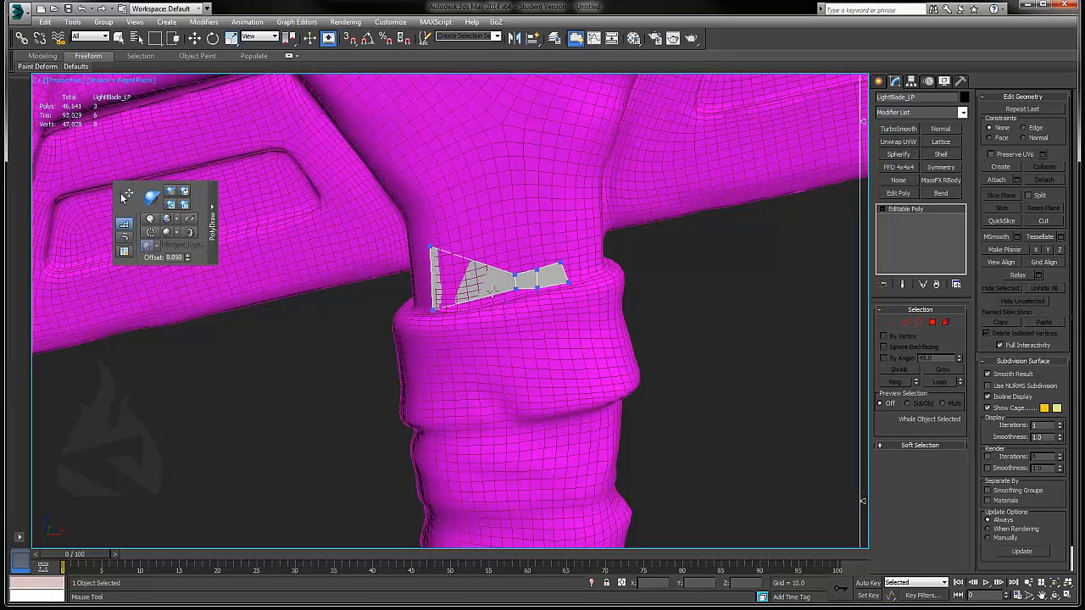
left_click_drag(517, 274, 479, 228)
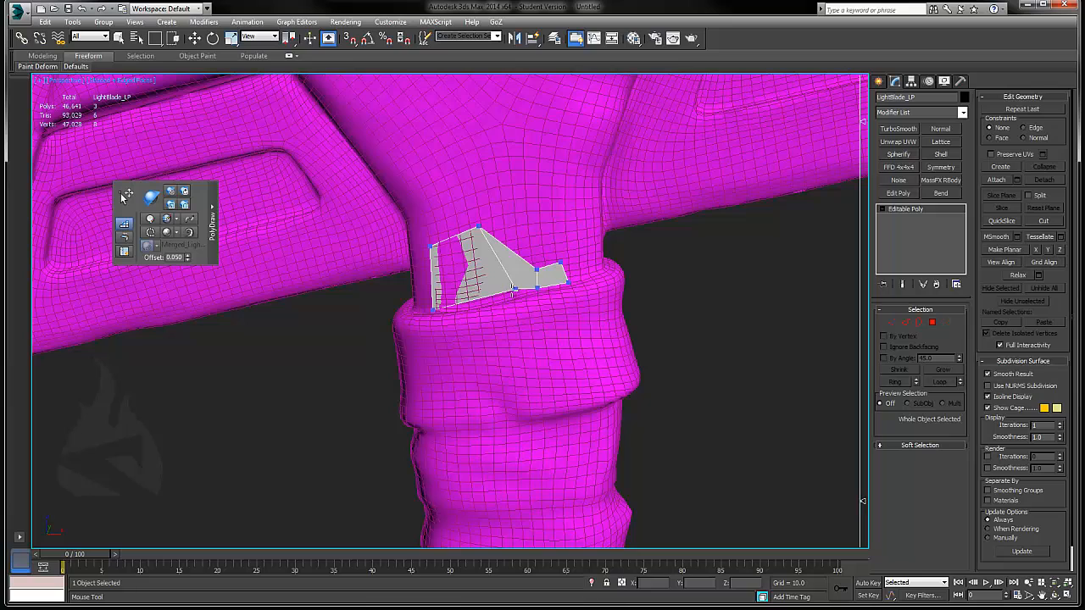
left_click_drag(512, 295, 485, 299)
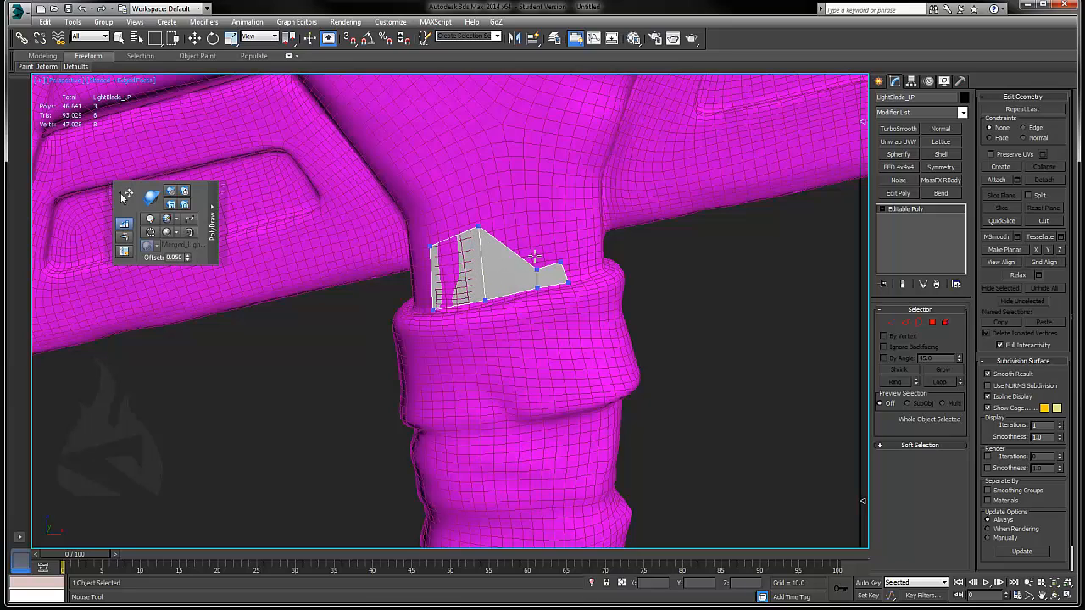
Step: Move the strip's two right vertex pairs toward the neck's right edge and refine the leftmost pair at its left edge
left_click_drag(538, 268, 540, 214)
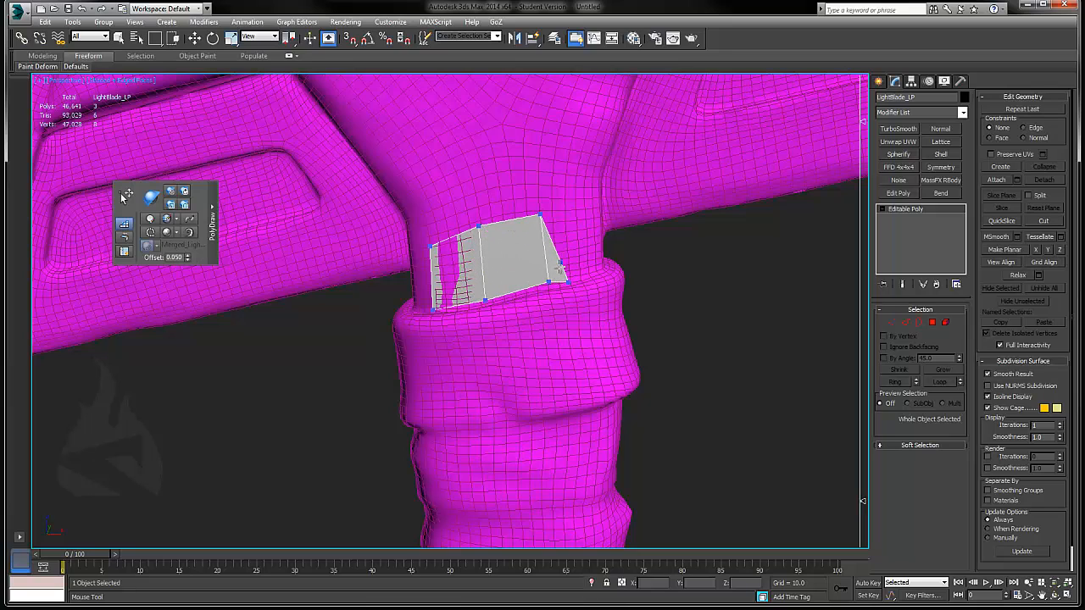
left_click_drag(606, 205, 595, 202)
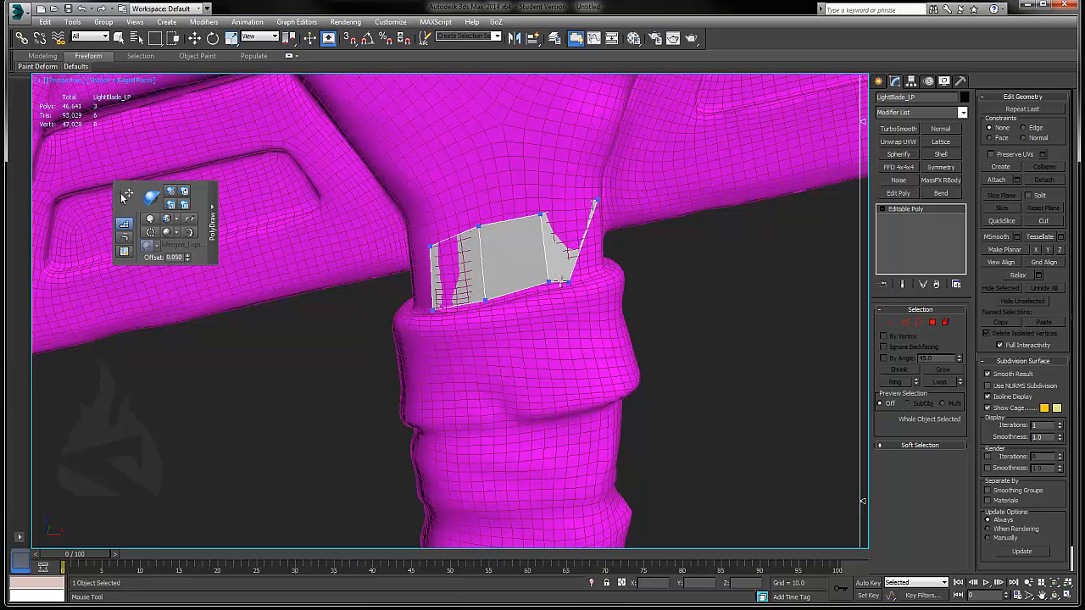
left_click_drag(561, 283, 601, 268)
mouse_move(588, 227)
middle_mouse_down("alt")
mouse_move(509, 224)
mouse_move(597, 209)
middle_mouse_up("alt")
left_click_drag(433, 251, 428, 240)
left_click_drag(441, 316, 432, 320)
Step: Place four surface points between the outer and inner grooves of the right blade's recessed panel and fill the first quad
middle_click_drag(566, 268, 508, 274, "alt")
scroll(529, 223, "down", 4)
middle_click_drag(522, 233, 467, 310)
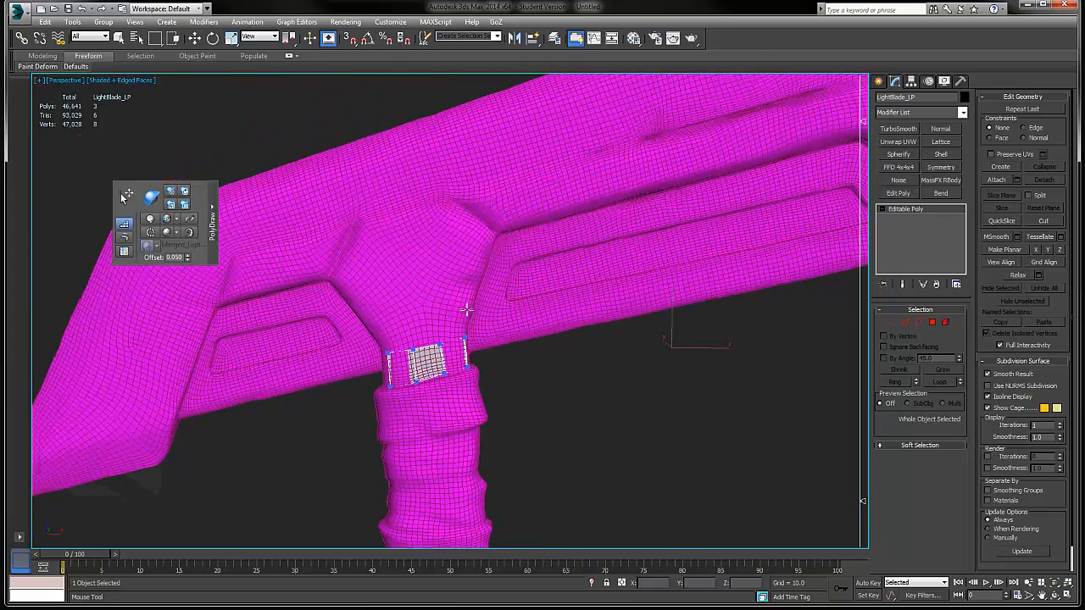
scroll(467, 303, "up", 4)
middle_click_drag(580, 161, 410, 238)
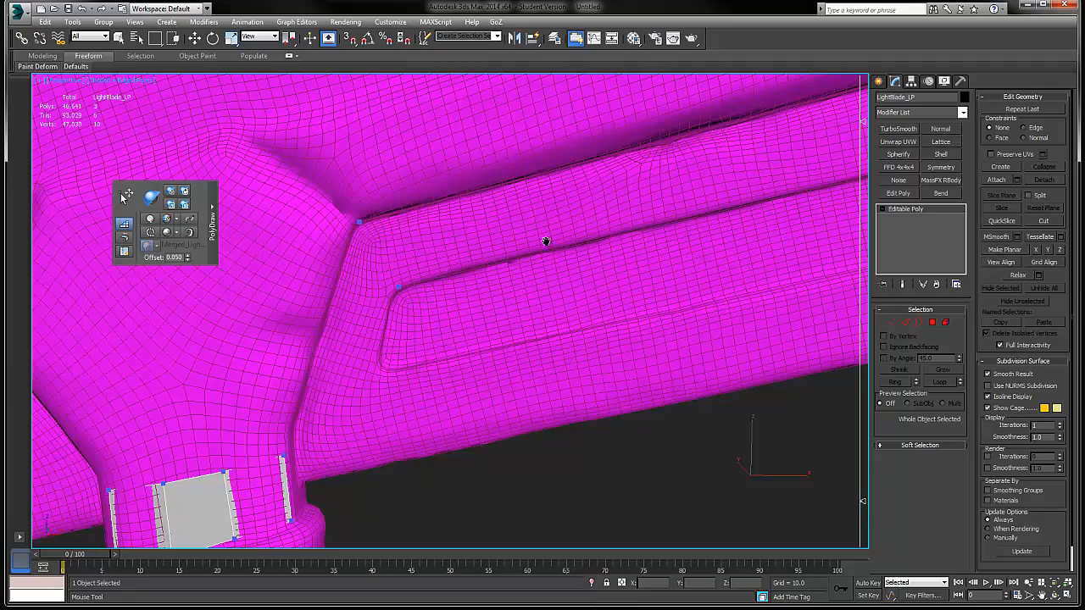
middle_click_drag(545, 240, 468, 256)
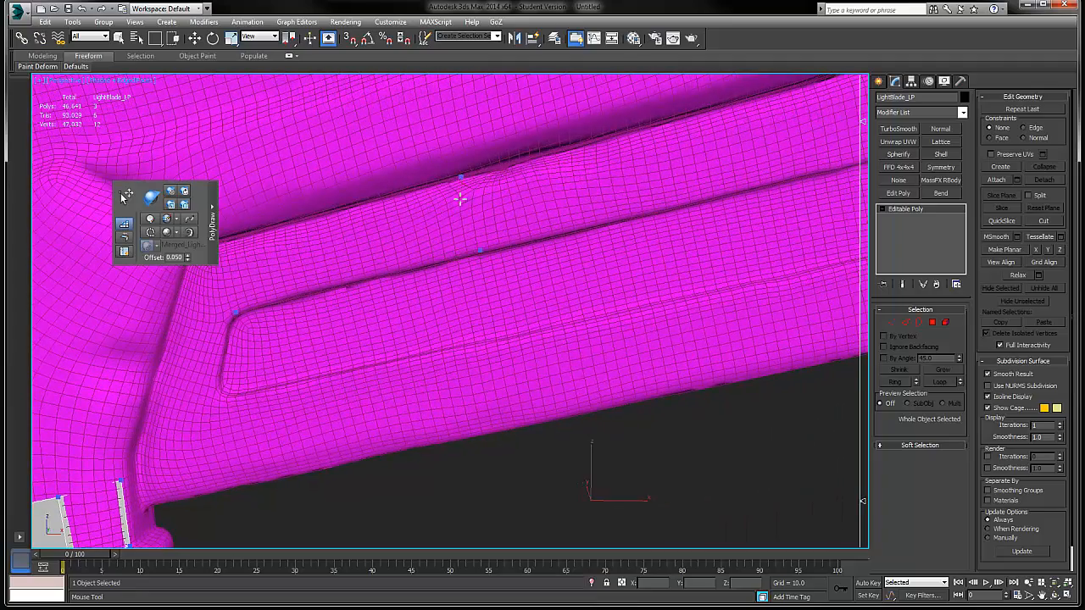
middle_click_drag(367, 226, 486, 200)
left_click(449, 226, "shift")
middle_click_drag(751, 174, 479, 242)
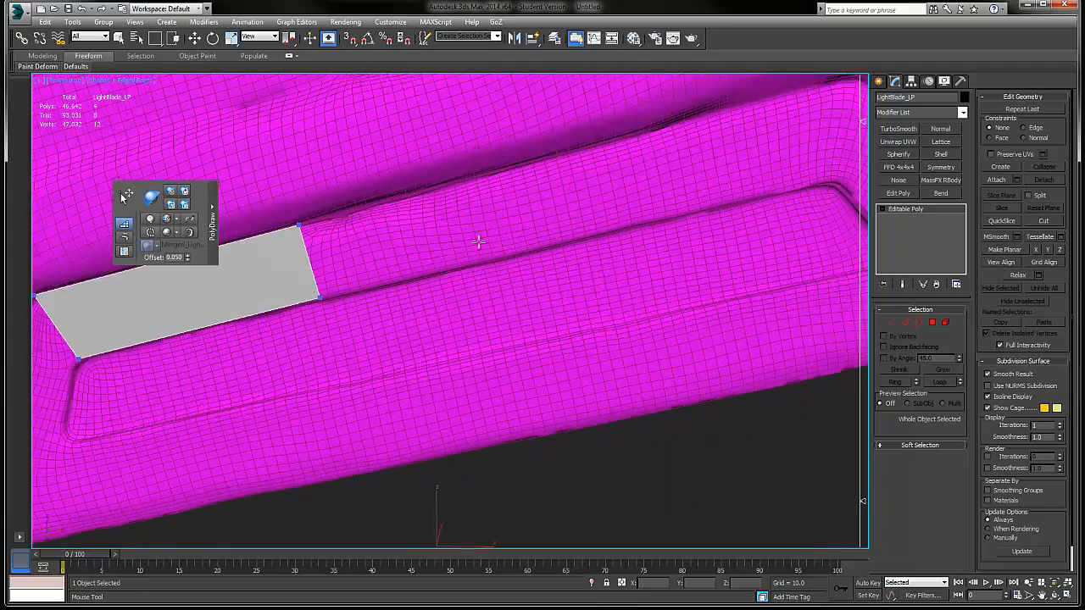
Step: Extend the strip along the panel's upper border to its far corner and down the far side to the blade's lower edge
scroll(585, 214, "down", 3)
middle_click_drag(585, 213, 583, 260, "alt")
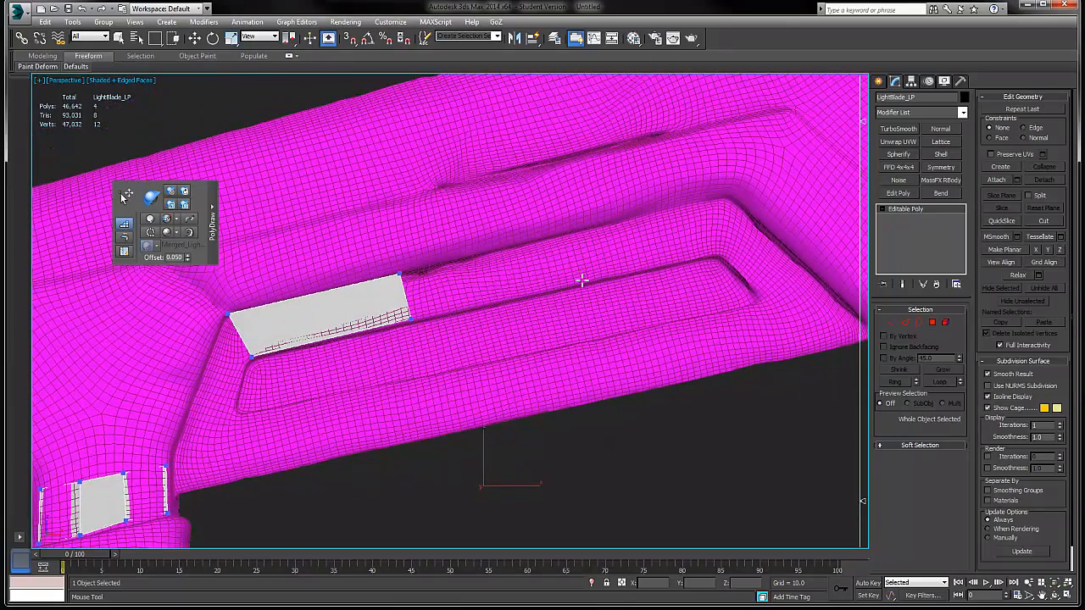
left_click(582, 281)
left_click(500, 272, "shift")
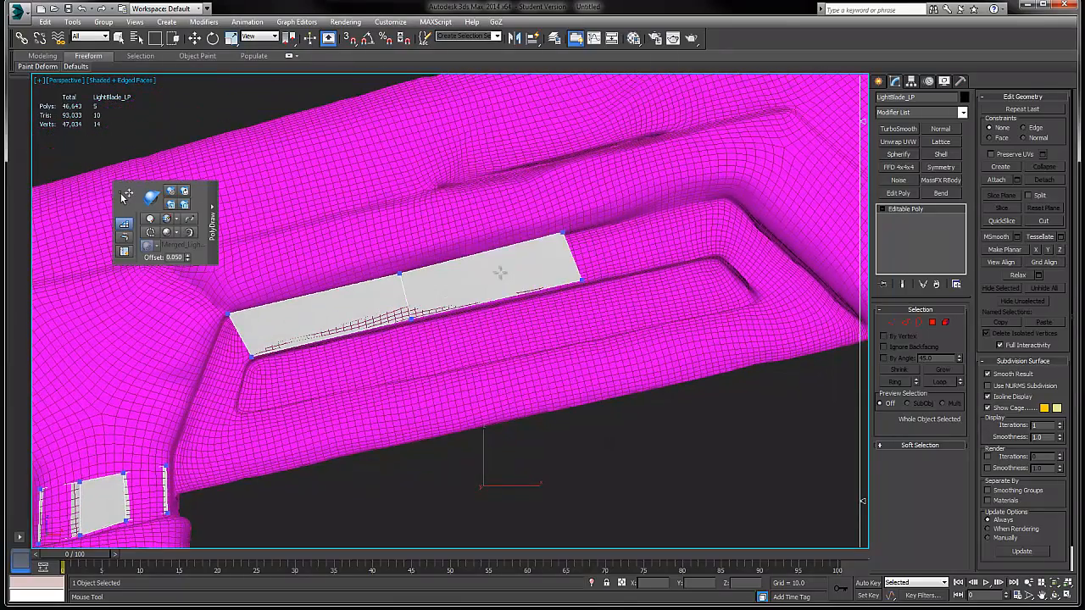
middle_click_drag(674, 218, 599, 241)
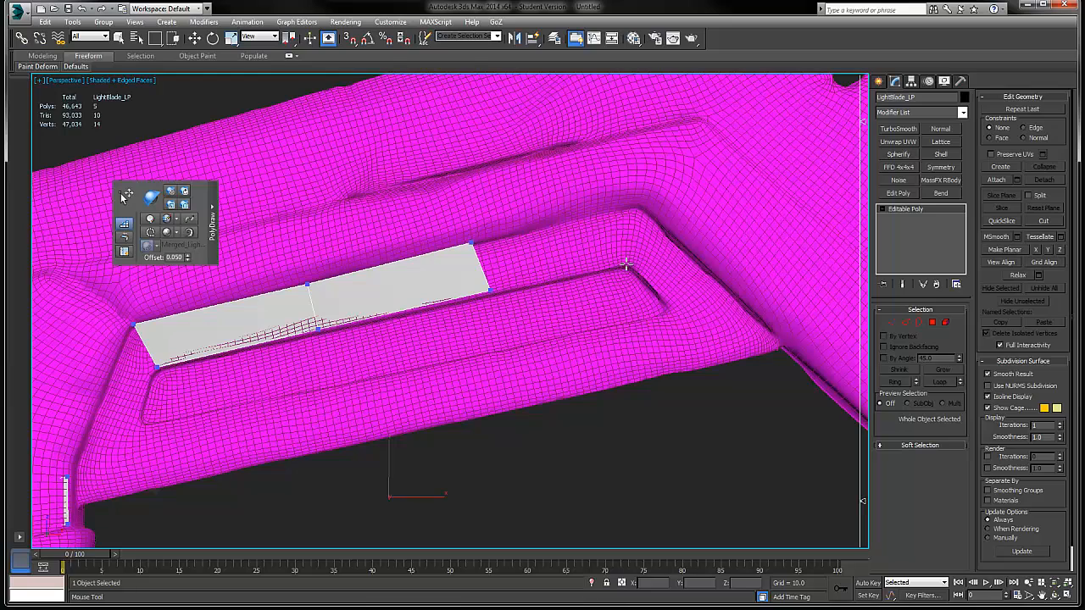
left_click(635, 209)
left_click(577, 250, "shift")
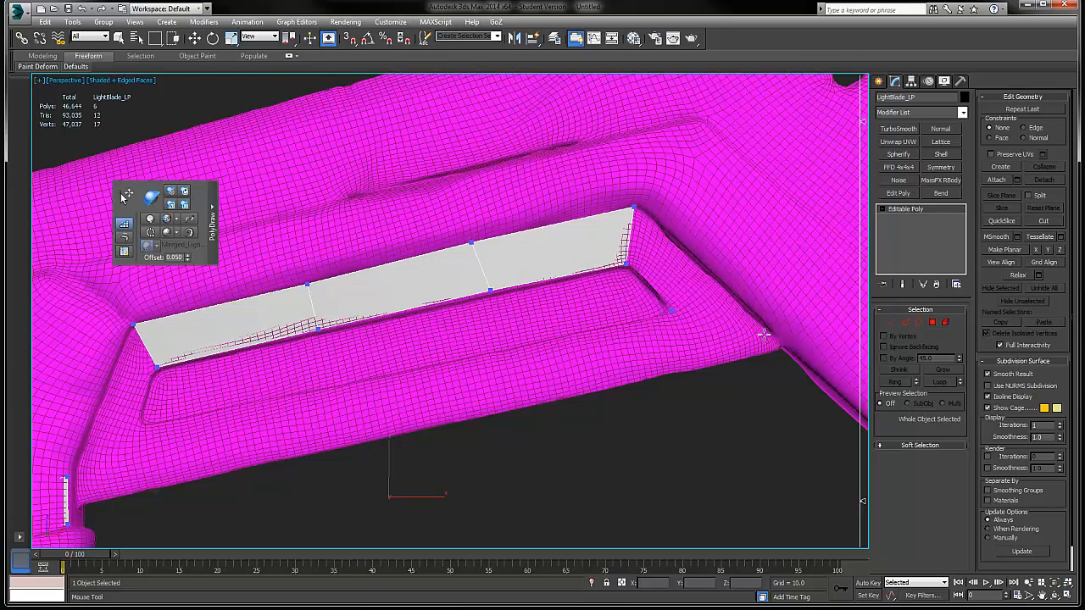
left_click(711, 288, "shift")
Step: Try to fill a quad along the panel's lower border between two new mid-length points and the far end
middle_click_drag(710, 288, 618, 320, "alt")
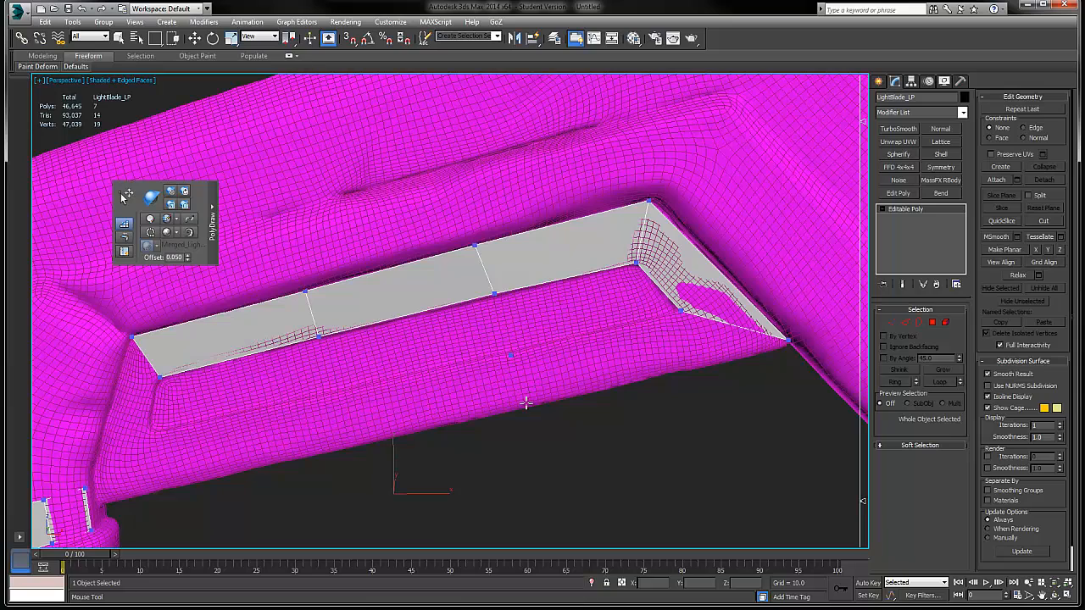
left_click(526, 404)
left_click(574, 379, "shift")
key("ctrl+z")
key("ctrl+z")
Step: Add a quad at the far end of the panel's lower border and stretch its two free vertices back to mid-length
left_click(678, 340, "shift")
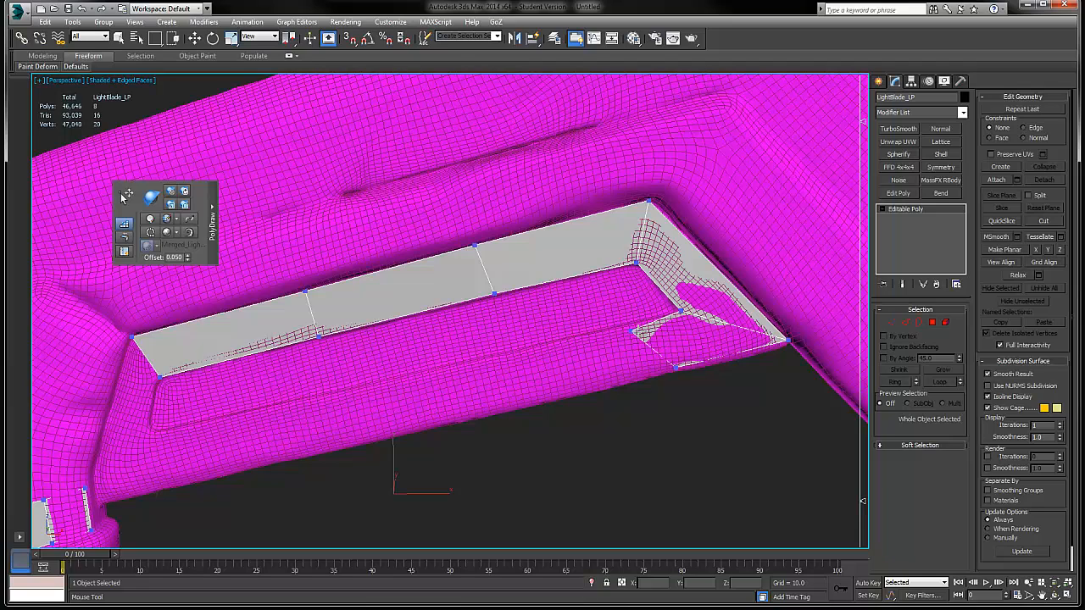
left_click_drag(634, 331, 506, 356)
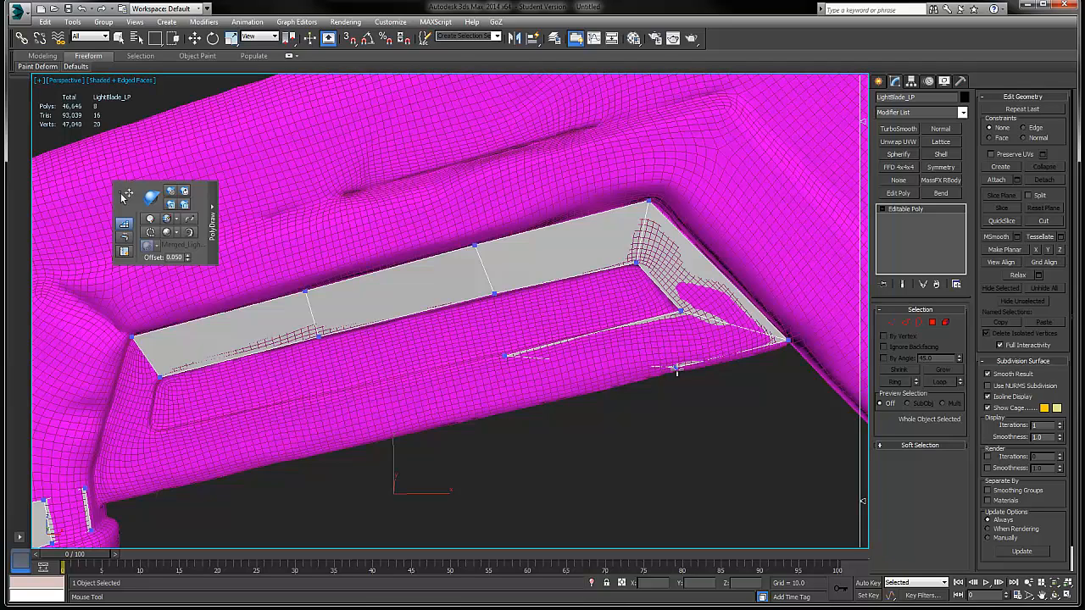
left_click_drag(677, 369, 517, 405)
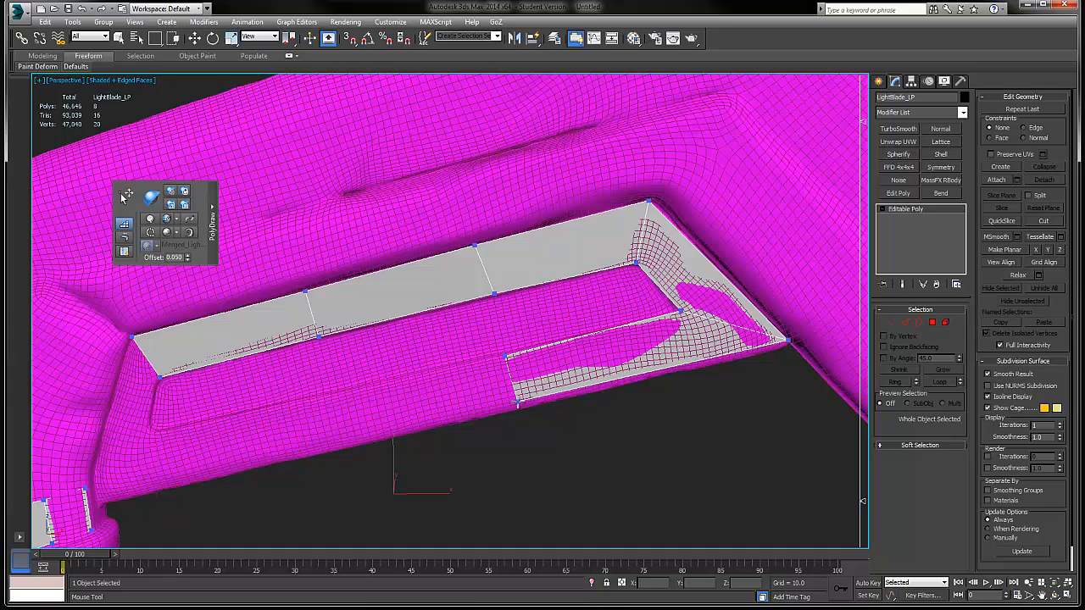
Step: Place two points continuing the lower border strip toward the handle and try to fill the quad between them and the strip
middle_click_drag(614, 326, 538, 317, "alt")
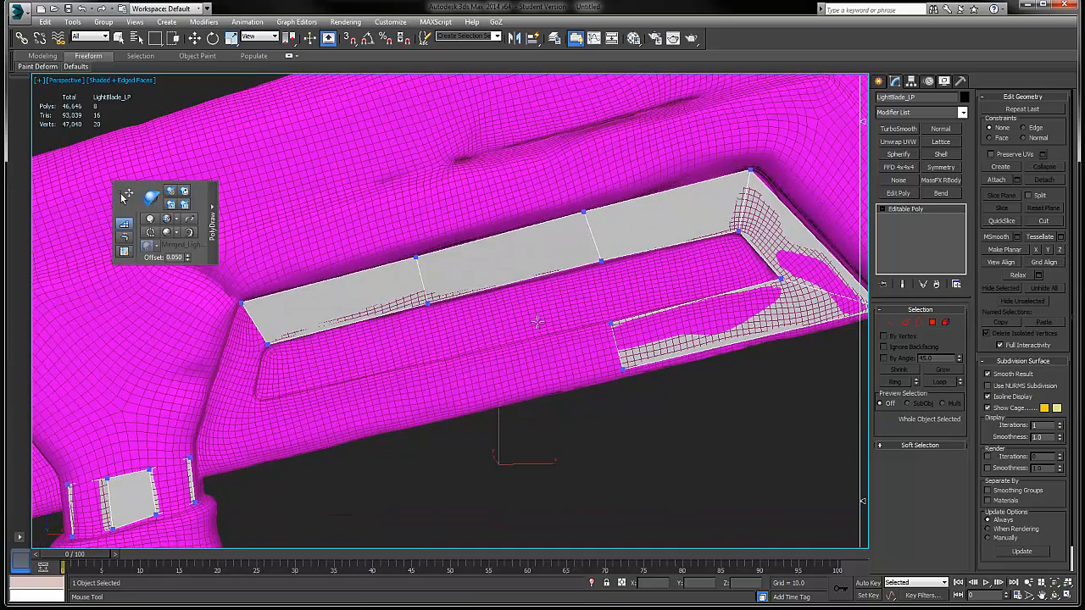
left_click(439, 365)
left_click_drag(564, 364, 472, 384, "shift")
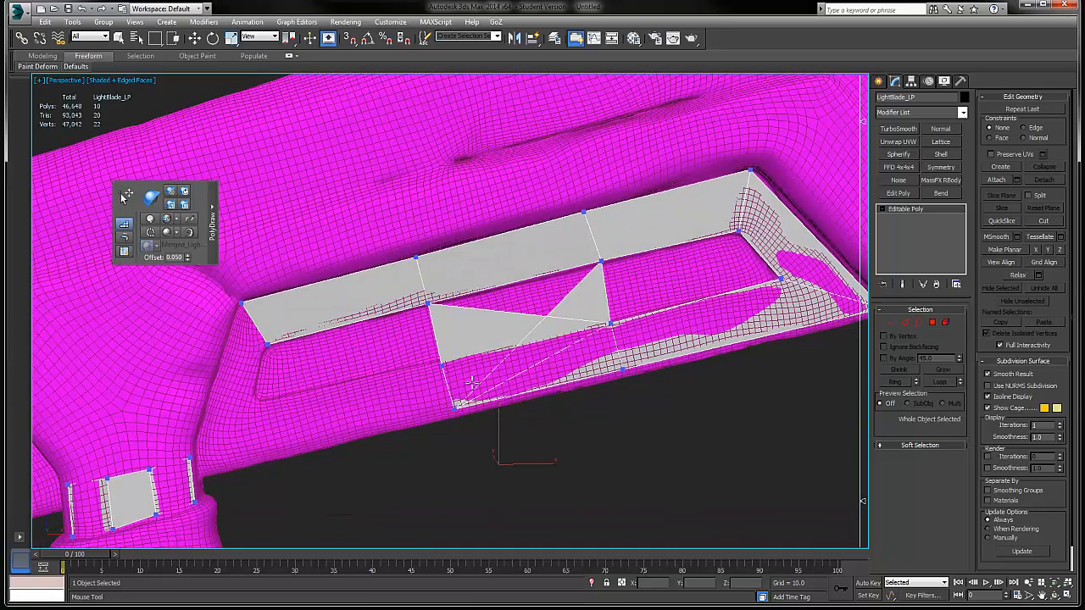
key("ctrl+z")
key("ctrl+z")
left_click_drag(583, 356, 472, 380, "shift")
key("ctrl+z")
key("ctrl+z")
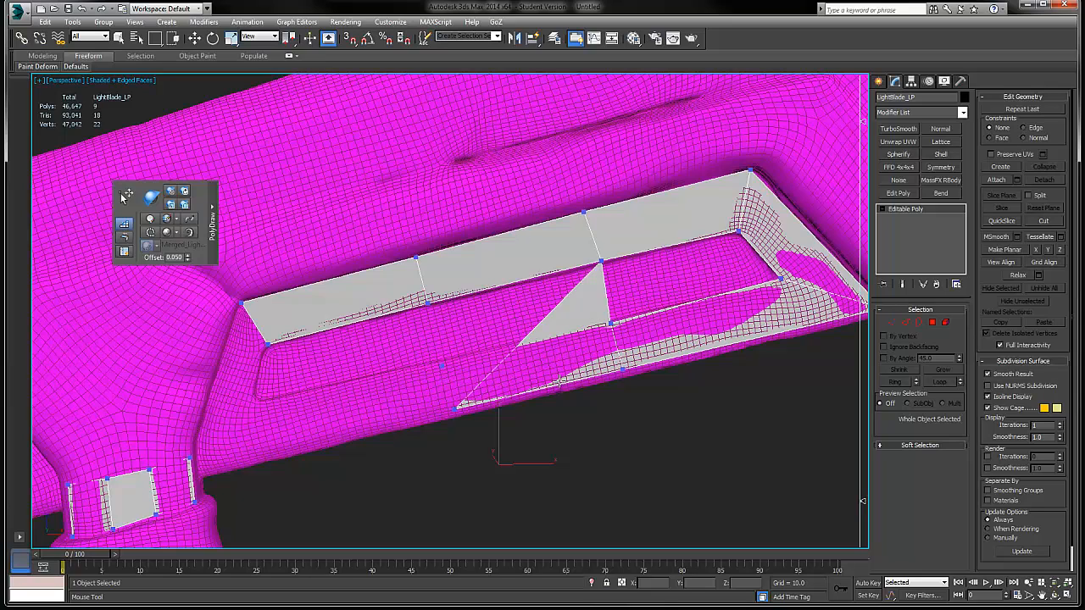
left_click_drag(542, 369, 469, 377, "shift")
key("ctrl+z")
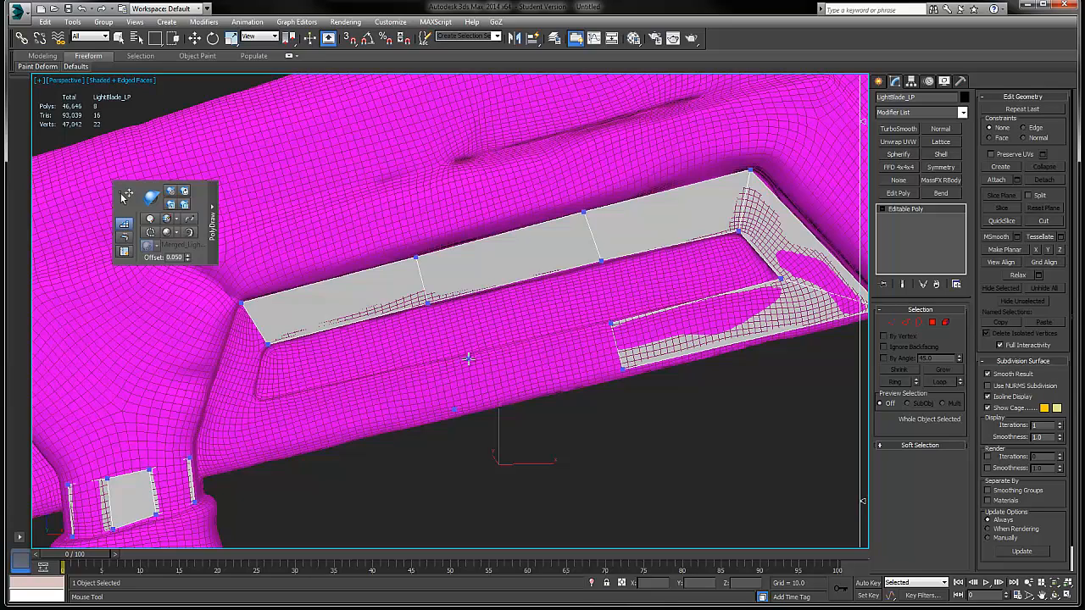
Step: Fill the lower strip's next quad, nudging its outer end vertex, and fill the two quads spanning the panel's interior
mouse_move(562, 362)
left_mouse_down("shift")
mouse_move(503, 377)
mouse_move(436, 365)
left_mouse_up("shift")
key("ctrl+z")
key("ctrl+z")
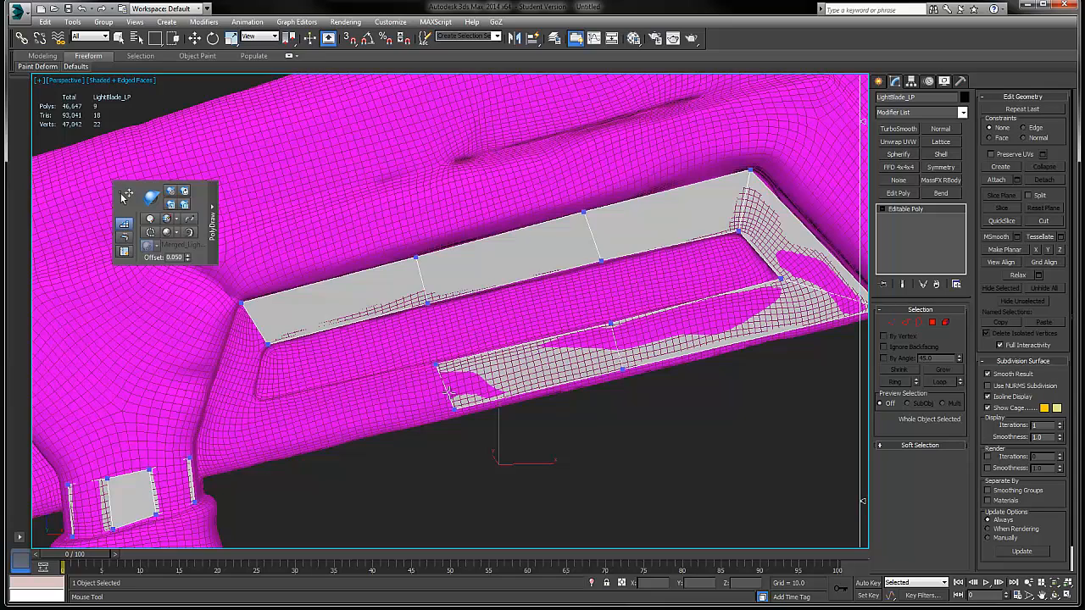
left_click_drag(455, 407, 445, 413, "ctrl+alt+shift")
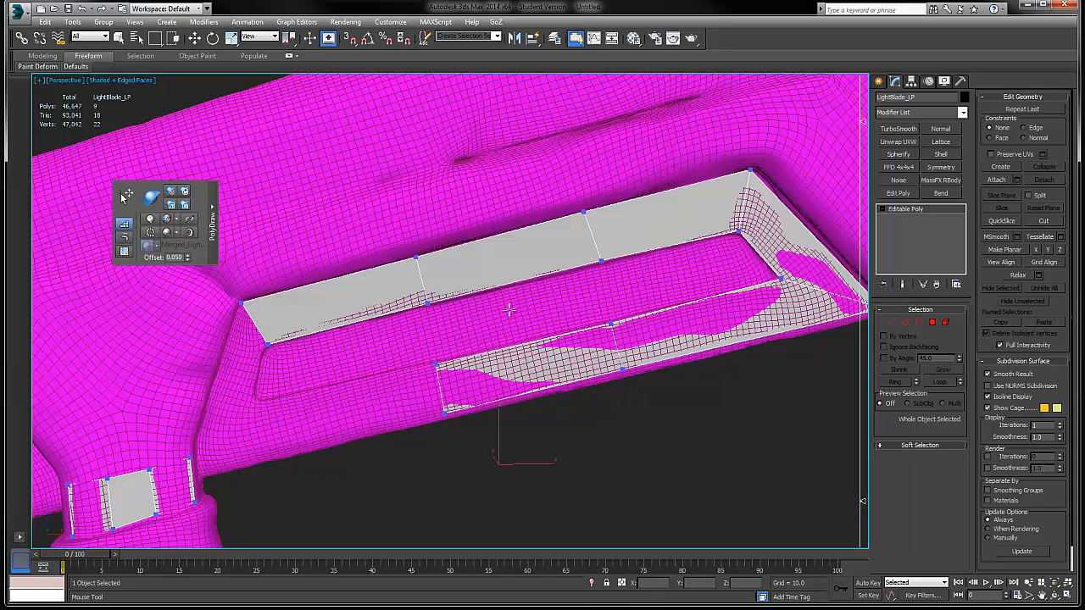
left_click_drag(509, 311, 542, 306, "shift")
left_click_drag(684, 291, 669, 271, "shift")
Step: Extend the lower border strip to the handle end and fill a quad along the panel's near side
middle_click_drag(448, 316, 623, 265)
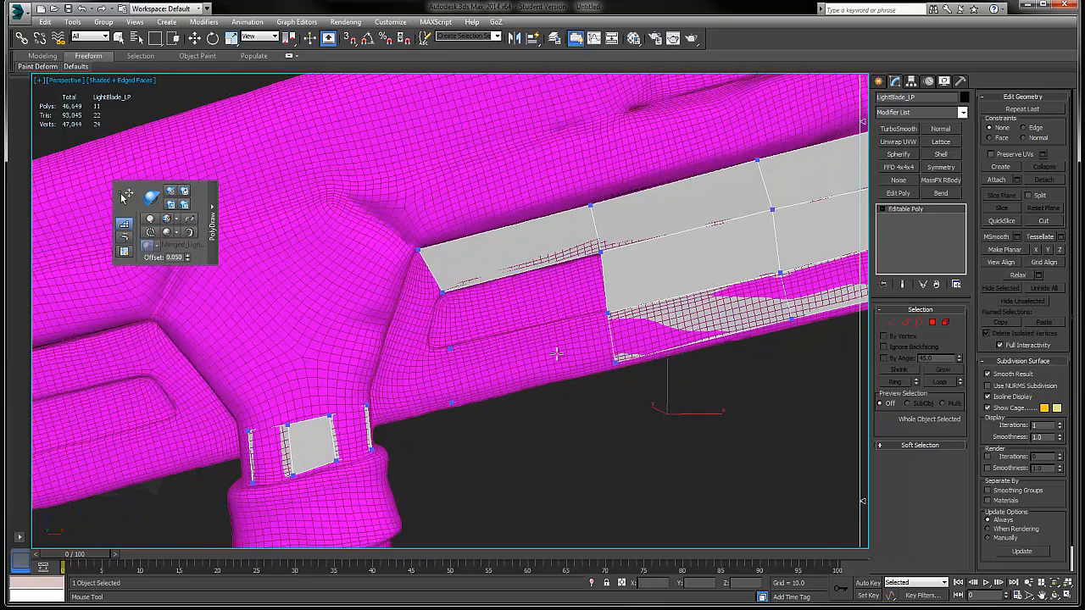
left_click_drag(557, 353, 481, 369, "shift")
key("ctrl+z")
key("ctrl+z")
mouse_move(586, 358)
left_mouse_down("shift")
mouse_move(465, 373)
mouse_move(377, 419)
left_mouse_up("shift")
mouse_move(452, 346)
left_mouse_down("ctrl+alt+shift")
mouse_move(428, 353)
mouse_move(405, 339)
left_mouse_up("ctrl+alt+shift")
middle_click_drag(484, 289, 404, 314, "alt")
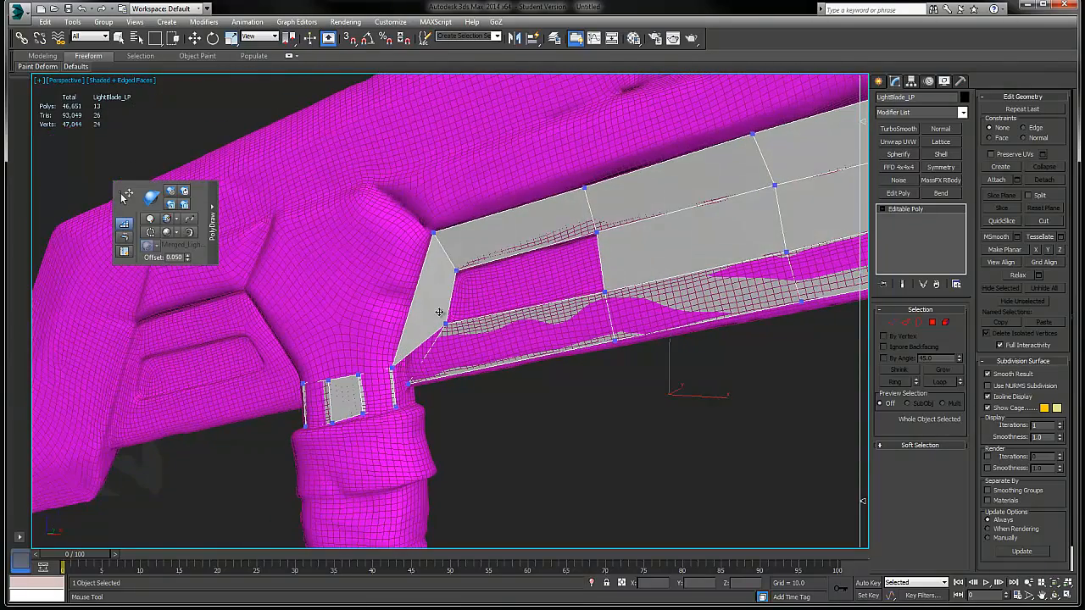
Step: Delete the near-side quad joined to the neck's right vertex and reactivate Step Build
key("1")
key("w")
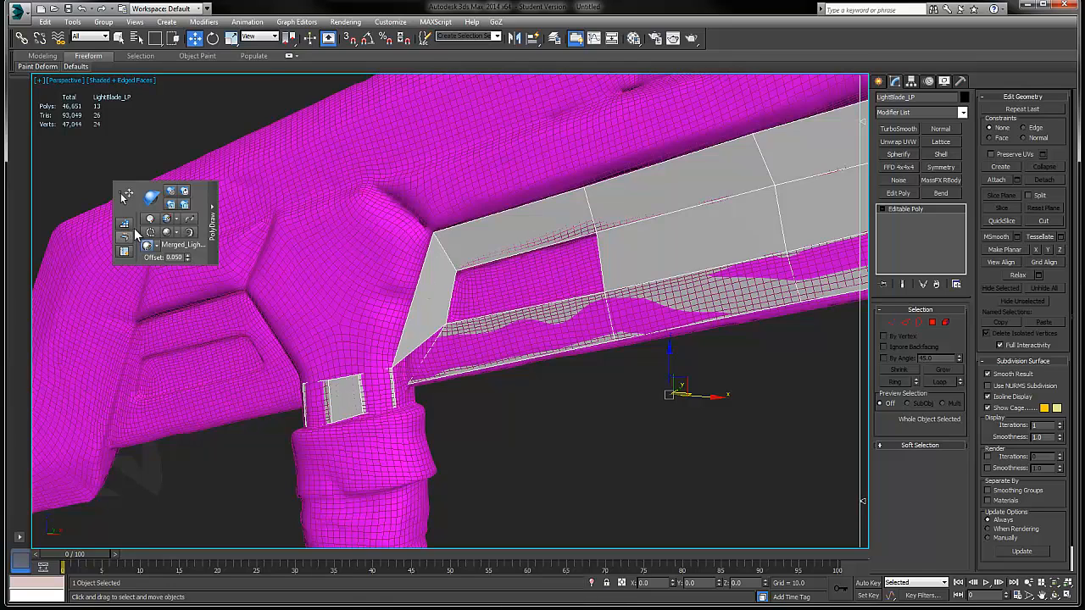
key("4")
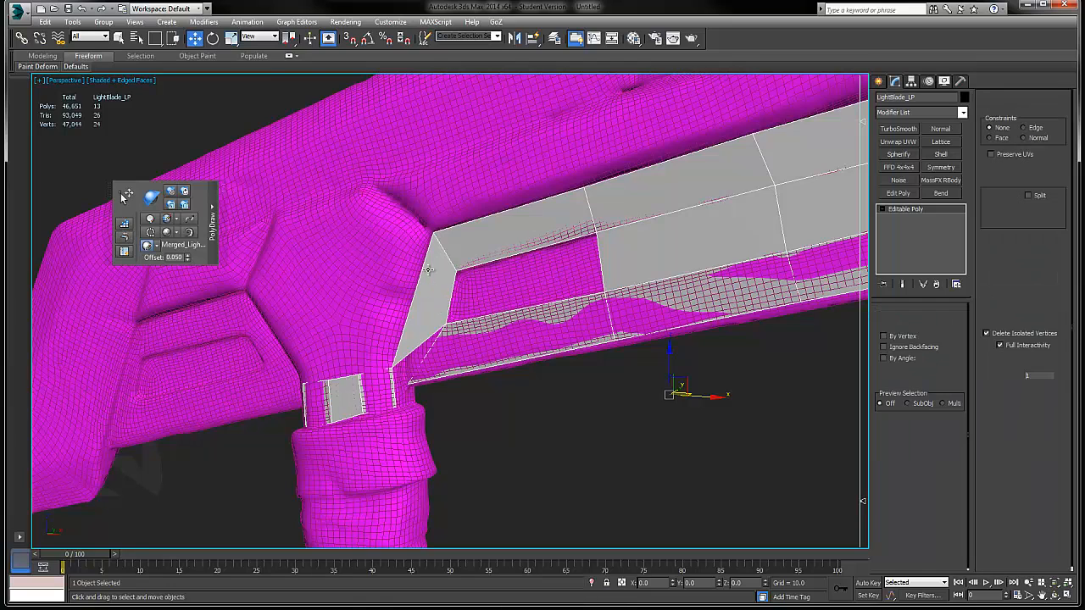
left_click(432, 294)
key("Delete")
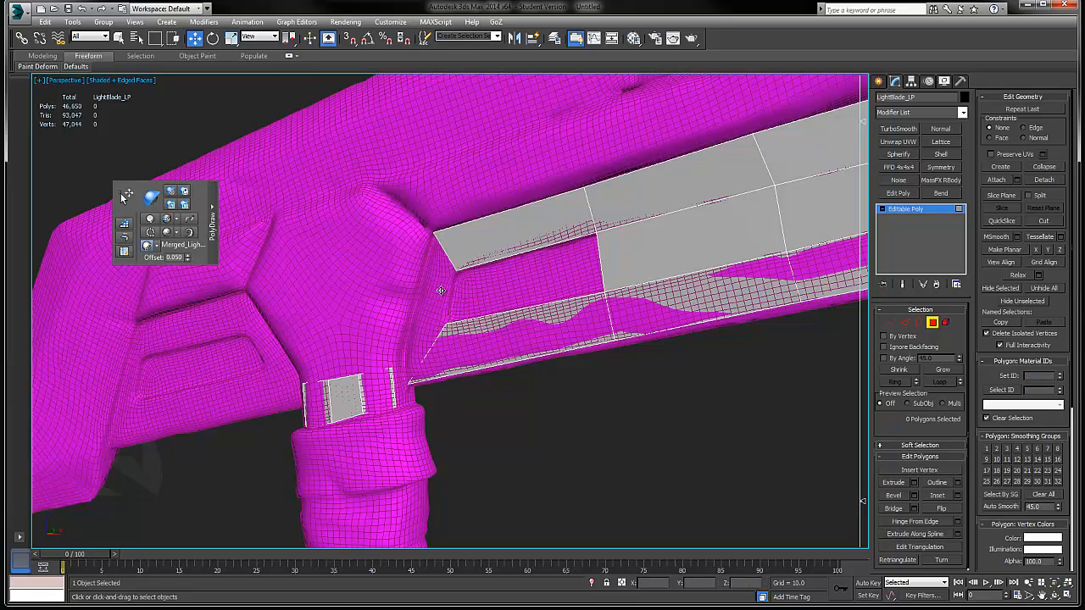
middle_click_drag(444, 296, 291, 271, "alt")
left_click(124, 224)
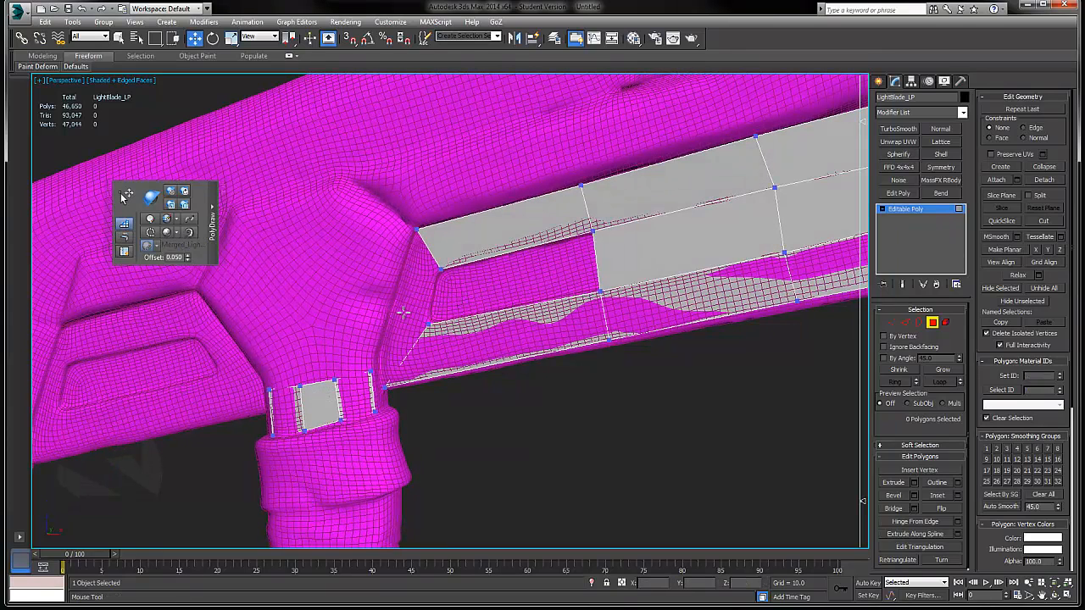
left_click_drag(406, 316, 412, 286, "shift")
left_click(415, 313, "ctrl+shift")
scroll(421, 337, "up", 2)
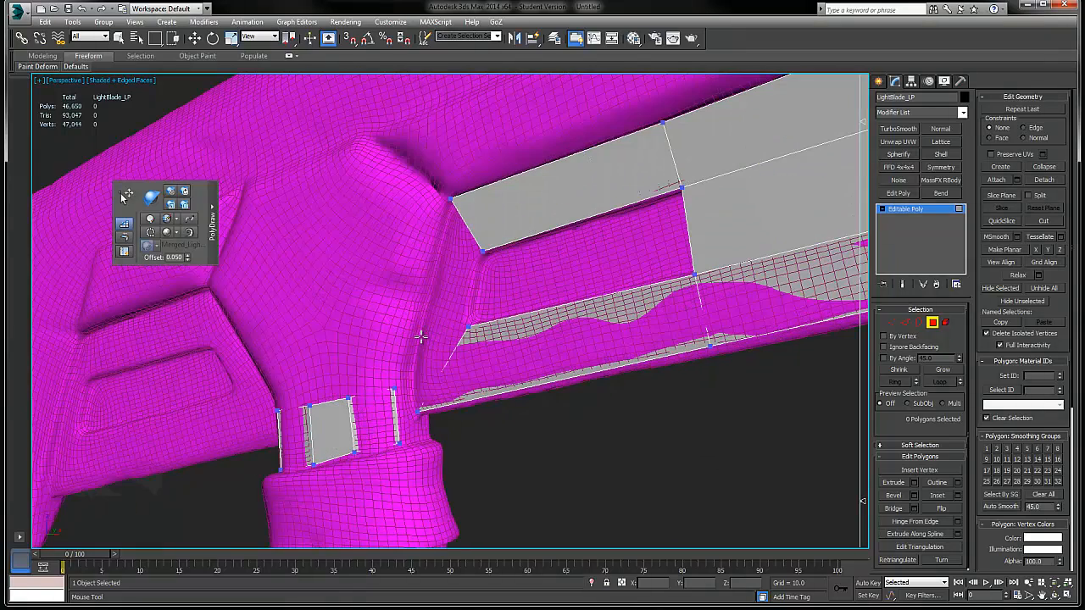
Step: Delete the remaining quads from the neck above the handle
left_click(393, 389, "alt")
key("w")
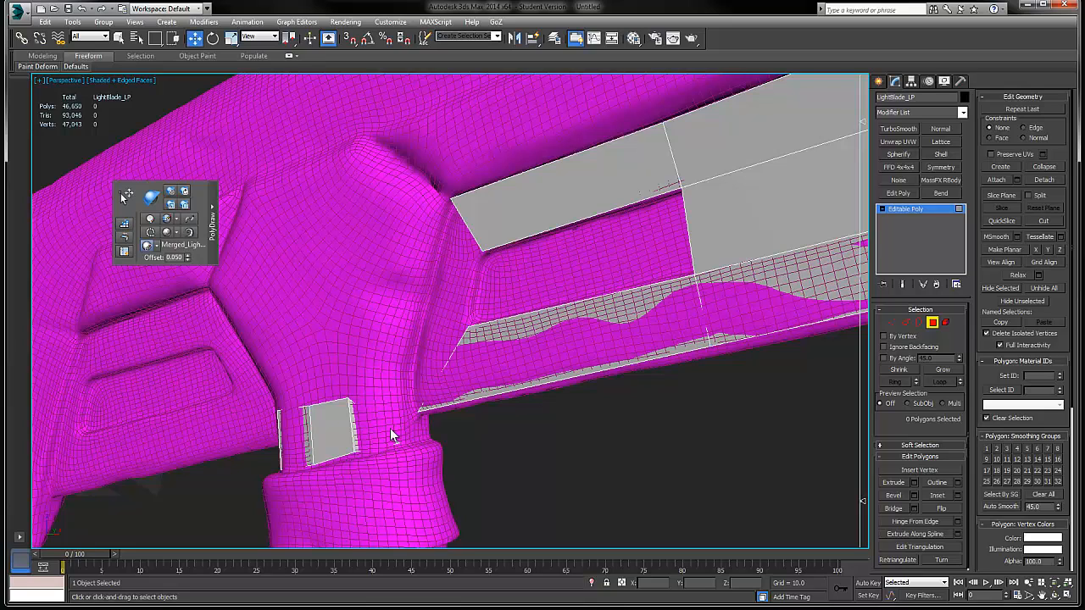
left_click(369, 434)
key("Delete")
left_click(341, 439)
middle_click_drag(341, 439, 344, 433, "alt")
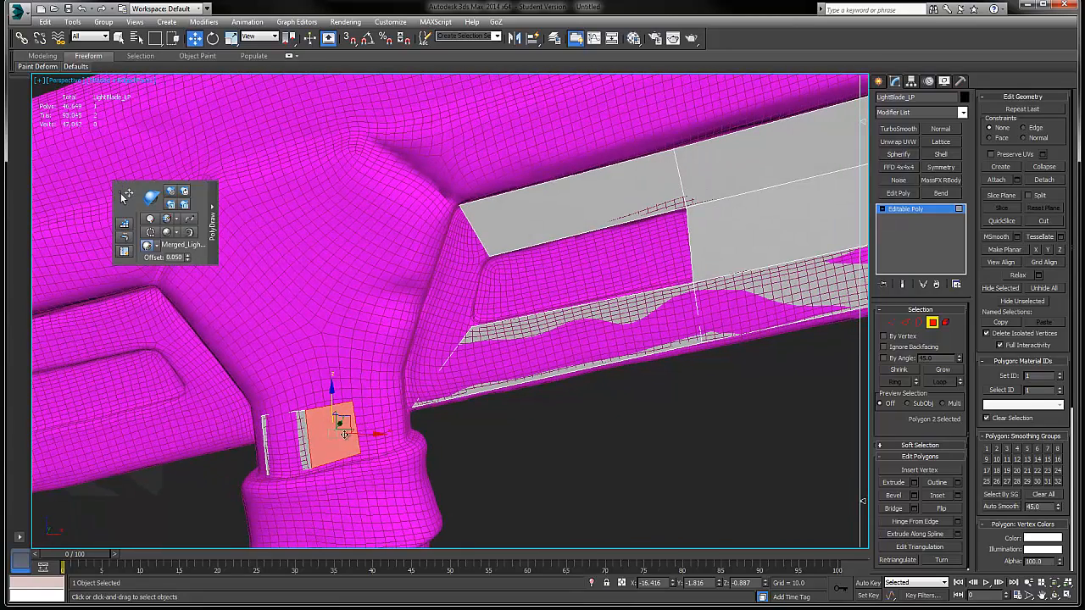
key("Delete")
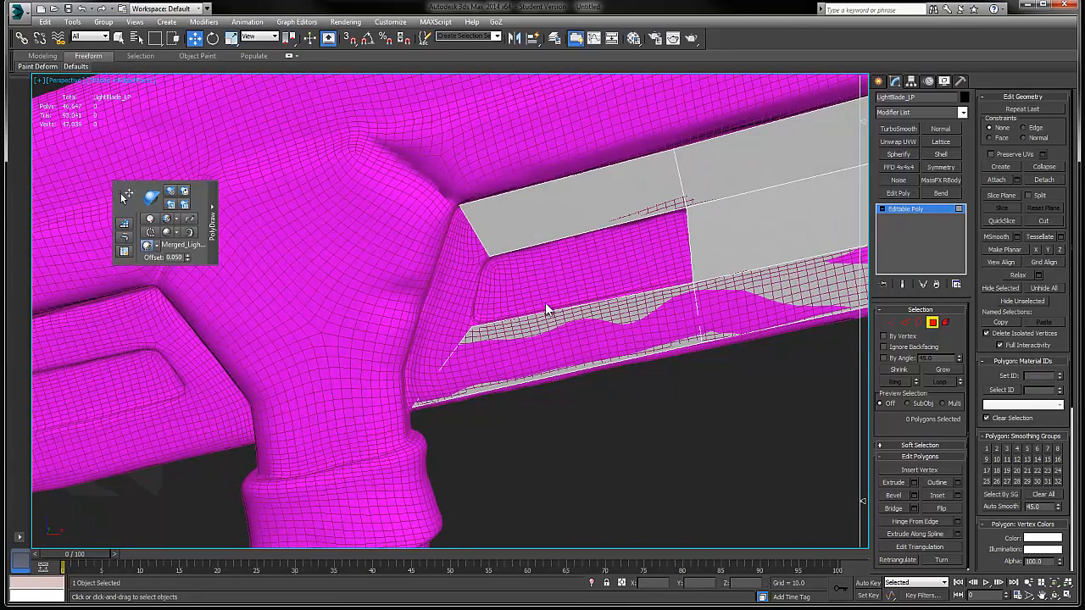
Step: Reactivate Step Build and fill the panel's handle-end quad and the interior quad next to it
left_click(123, 224)
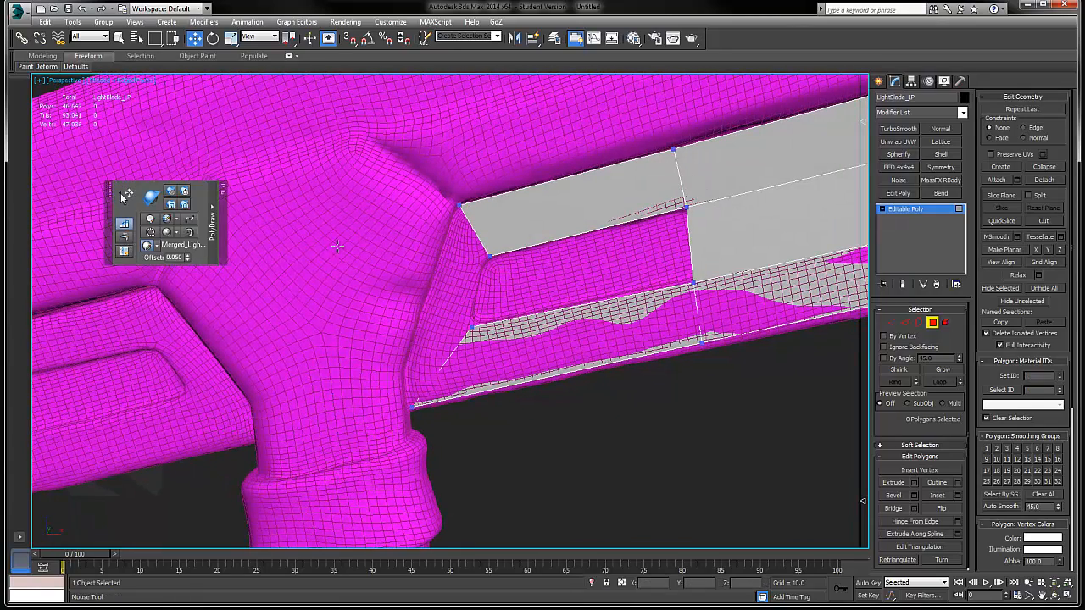
left_click(447, 328, "shift")
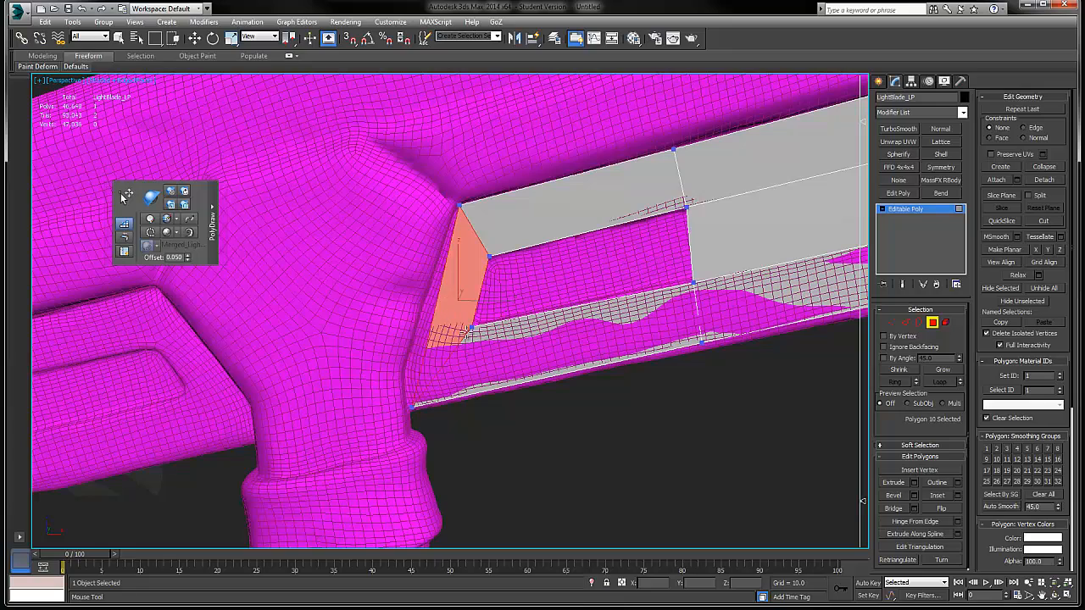
left_click(583, 270, "shift")
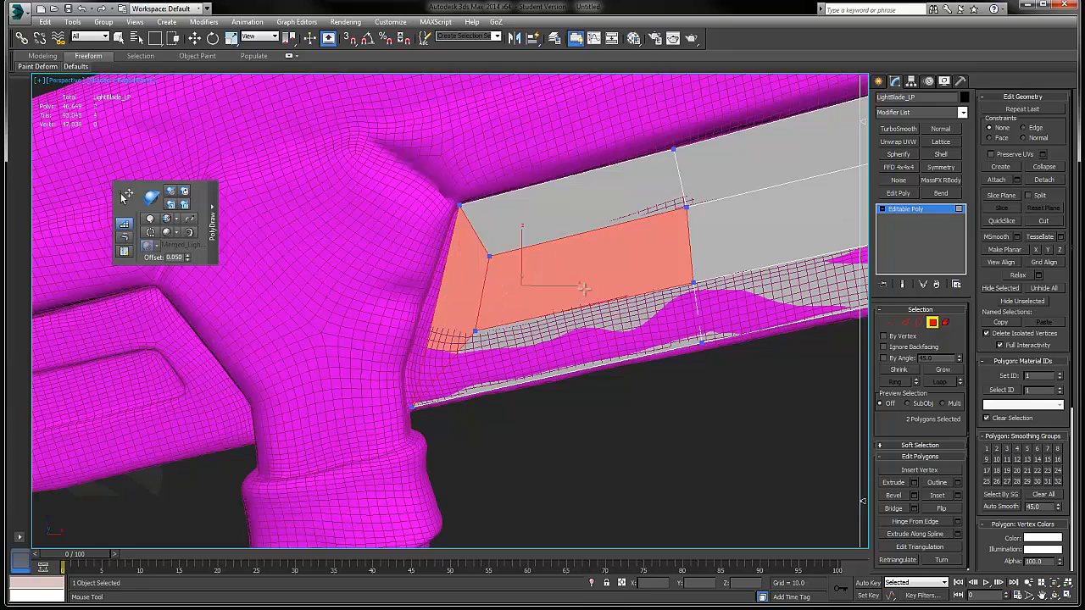
Step: Examine the panel's quads in relation to the whole weapon from several angles
middle_click_drag(669, 276, 506, 304)
scroll(514, 299, "down", 6)
scroll(627, 281, "up", 4)
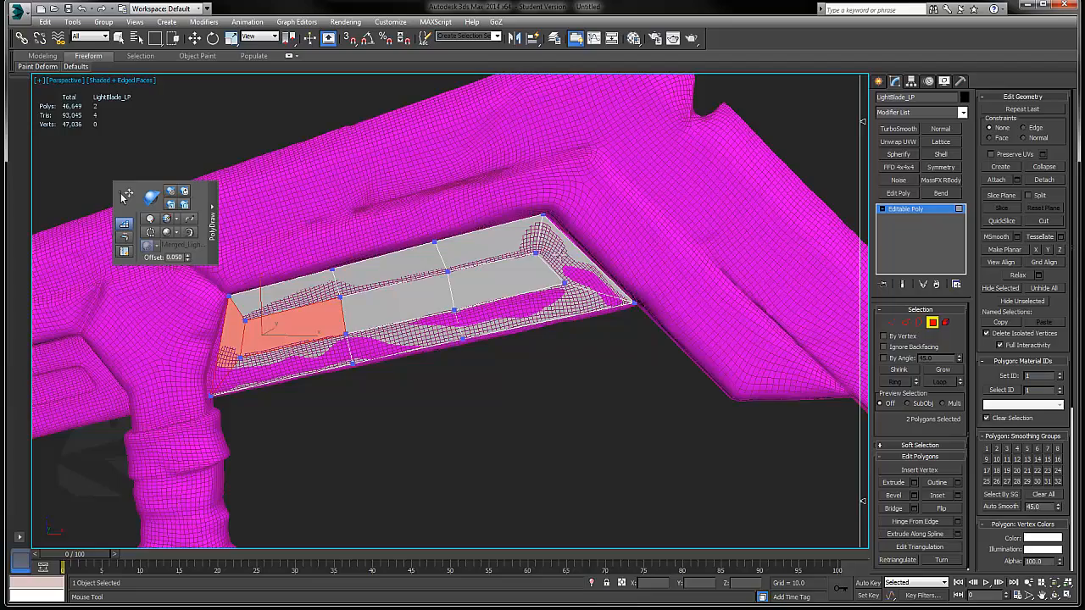
middle_click_drag(585, 195, 617, 252, "alt")
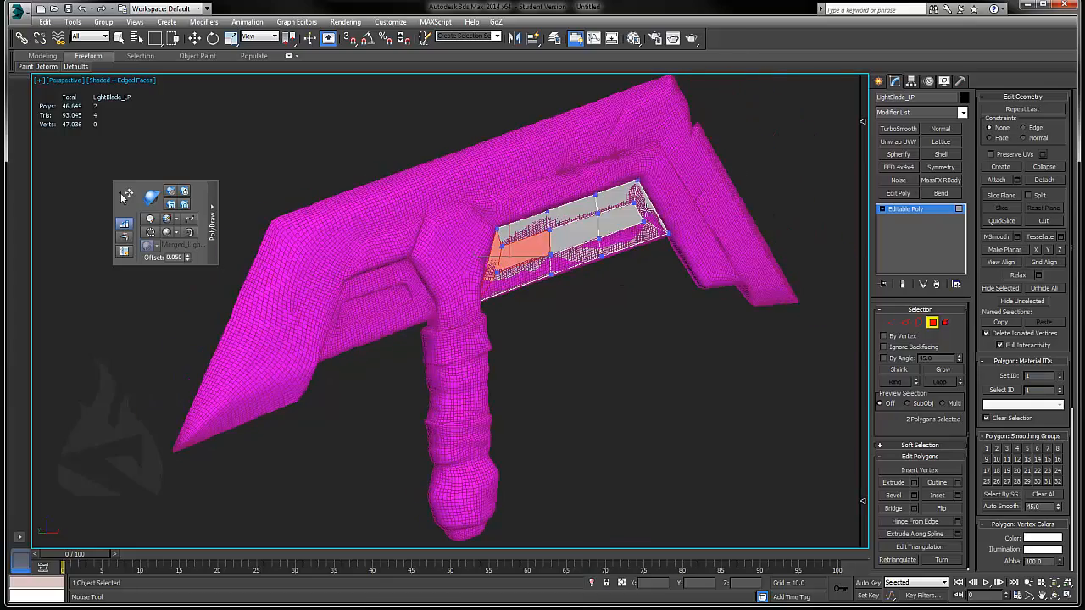
middle_click_drag(648, 211, 640, 223, "alt")
scroll(640, 223, "up", 3)
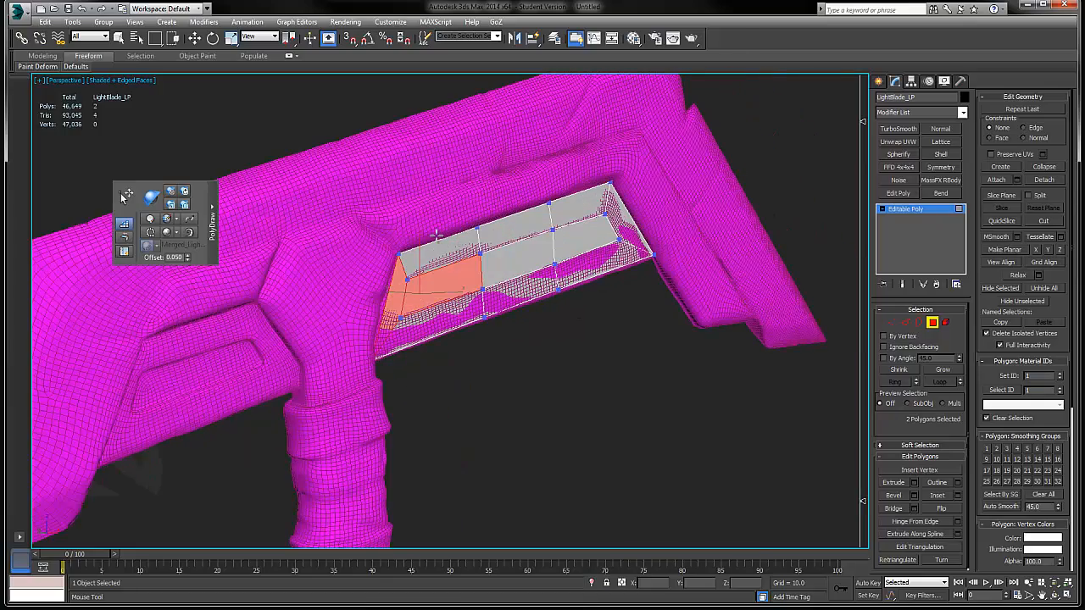
middle_click_drag(535, 233, 485, 225, "alt")
scroll(445, 240, "down", 4)
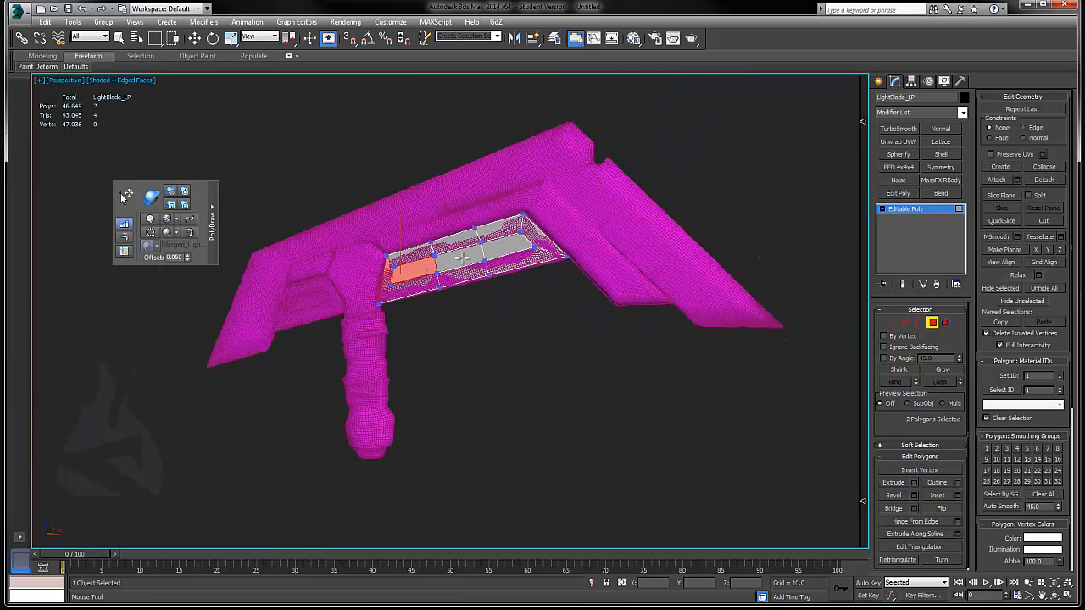
scroll(490, 248, "up", 2)
scroll(532, 254, "down", 2)
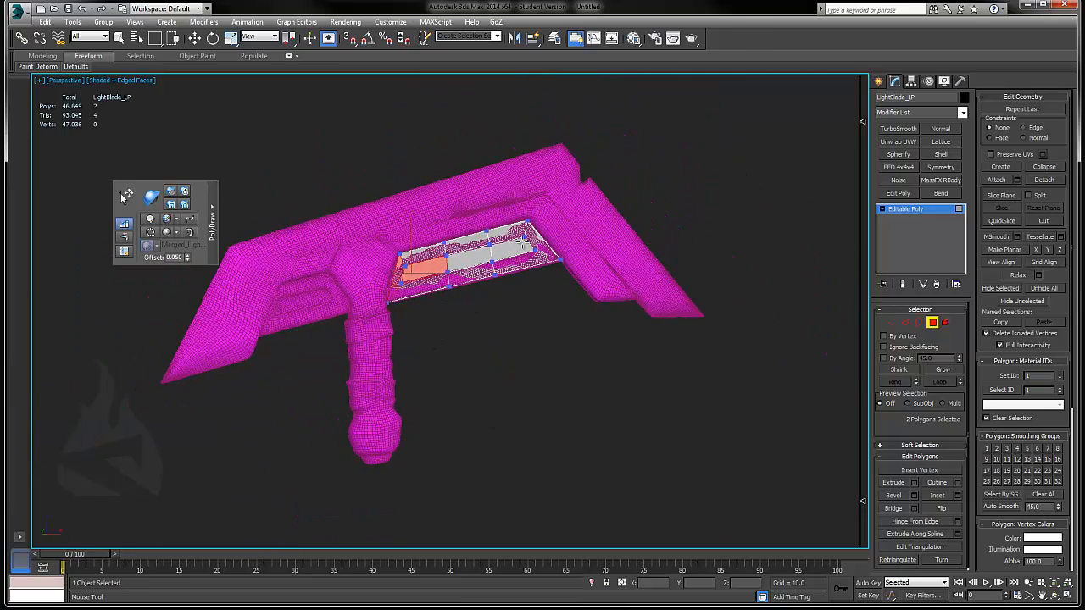
middle_click_drag(457, 260, 504, 268)
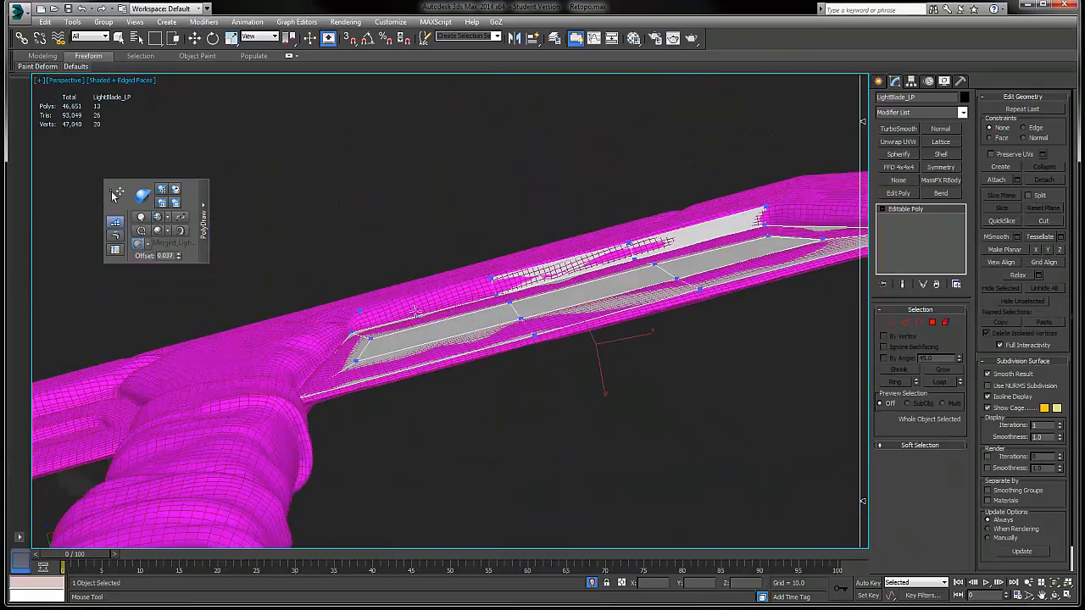
Step: Fill the handle-end quad of the panel's upper wall and add quads on the frame above that wall
left_click(416, 312, "shift")
middle_click_drag(415, 312, 452, 200, "alt")
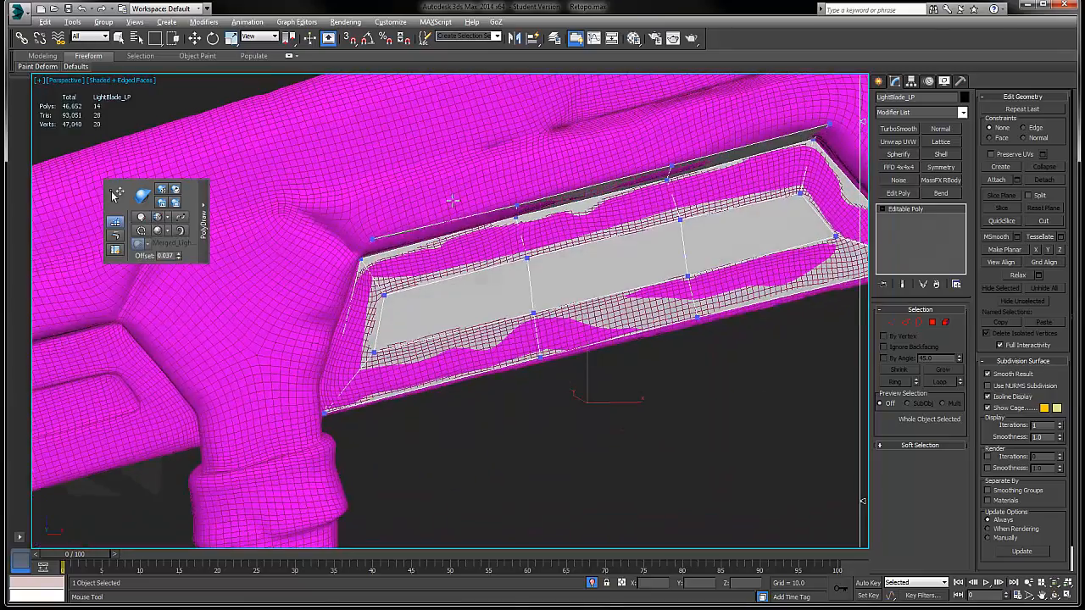
left_click(671, 111)
middle_click_drag(670, 112, 543, 234, "alt")
left_click(577, 227, "shift")
middle_click_drag(542, 233, 662, 236)
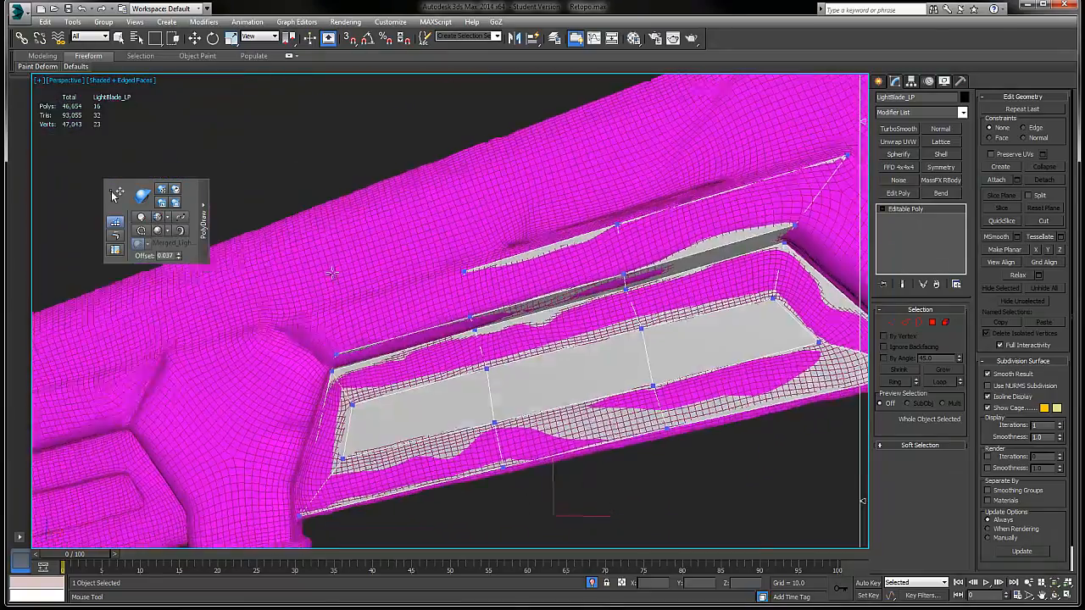
Step: Extend the frame strip to the handle end and fill a narrow bevel quad along its upper edge
left_click(304, 317)
left_click(455, 293, "shift")
middle_click_drag(454, 293, 466, 279, "alt")
left_click(466, 279)
left_click(612, 219)
left_click(547, 254, "shift")
Step: Place four points around the face of the angled arm beyond the panel's far corner and fill the quad between them
middle_click_drag(842, 135, 673, 151)
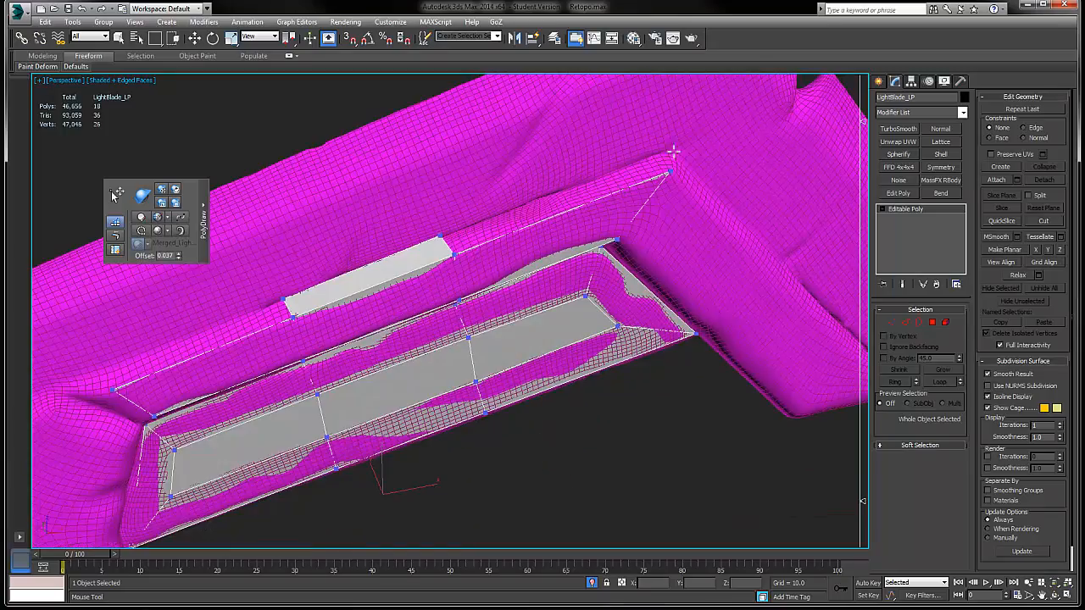
left_click(518, 222, "ctrl")
middle_click_drag(519, 222, 619, 216, "alt")
left_click(664, 266)
left_click(599, 325)
left_click(654, 388)
left_click(768, 370)
left_click(653, 356, "shift")
middle_click_drag(653, 356, 591, 459, "alt")
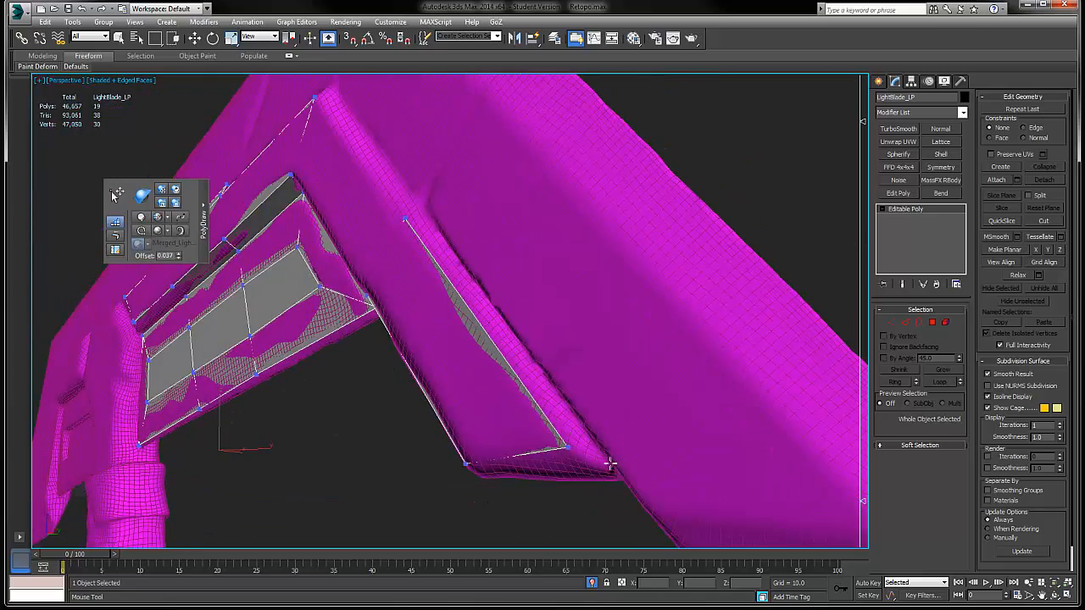
middle_click_drag(426, 185, 454, 177, "alt")
left_click(701, 429)
left_click(787, 308)
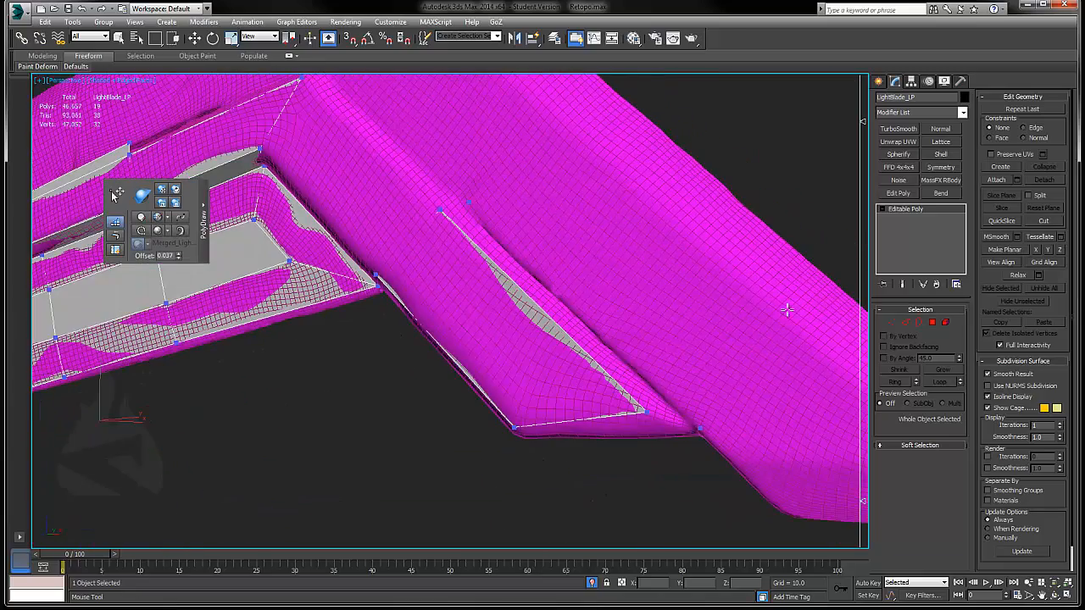
left_click(549, 121)
middle_click_drag(668, 257, 562, 271, "alt")
key("ctrl+z")
key("ctrl+z")
key("ctrl+z")
middle_click_drag(249, 316, 437, 232)
scroll(437, 232, "up", 3)
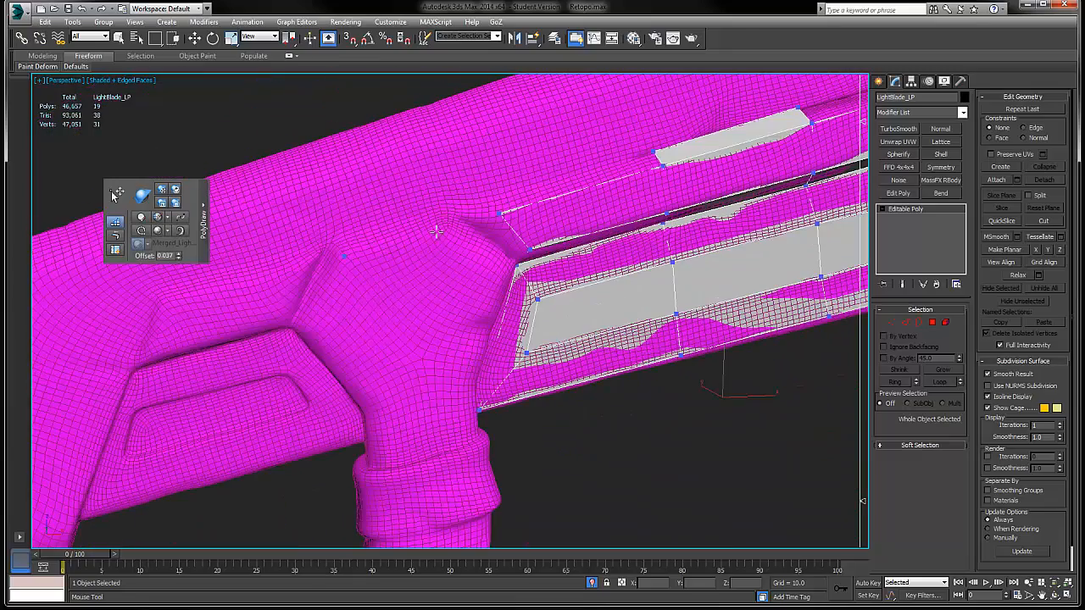
key("ctrl+z")
Step: Fill one quad over the raised hub face and another across the neck above the handle
middle_click_drag(418, 355, 449, 297, "alt")
left_click(426, 309, "shift")
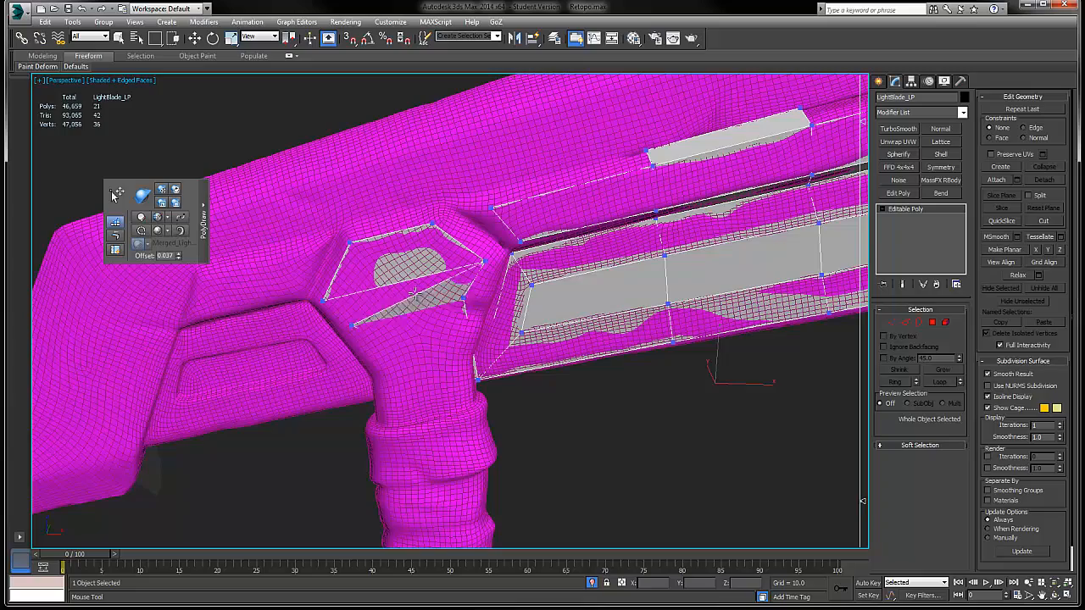
left_click(386, 425)
middle_click_drag(386, 426, 436, 373, "alt")
left_click(475, 326, "shift")
Step: Place points on the rounded pommel at the handle's end and fill its first quad
middle_click_drag(497, 332, 480, 174)
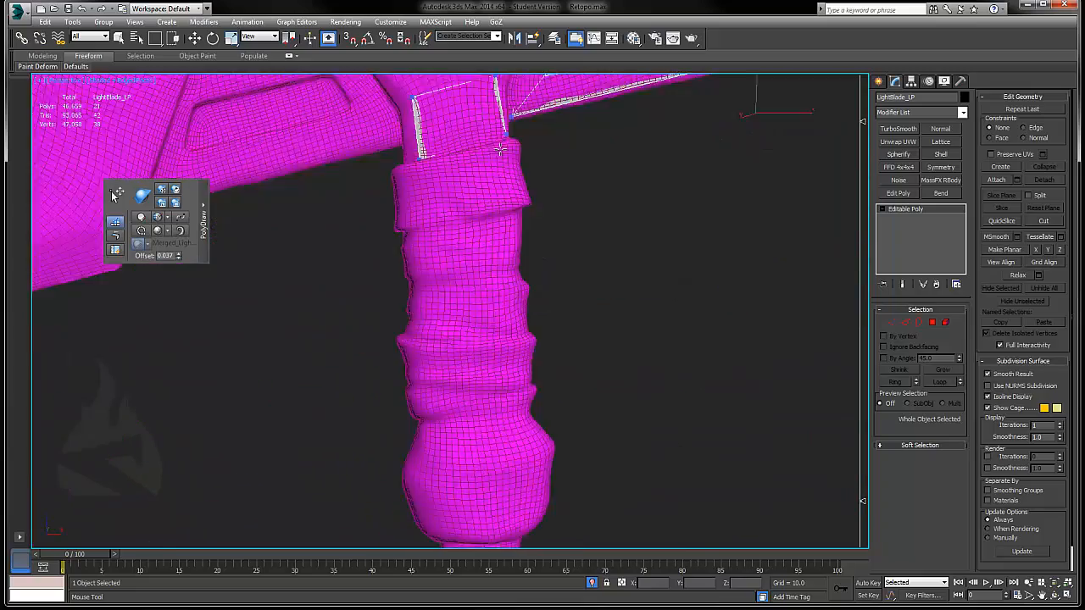
left_click(534, 339)
middle_click_drag(547, 429, 644, 368)
left_click(571, 454)
left_click(518, 464)
left_click(539, 424, "shift")
Step: Place four more points around the side of the pommel and fill the quad between them
left_click(753, 370)
left_click(736, 302)
middle_click_drag(737, 302, 531, 253, "alt")
left_click(636, 268)
left_click(639, 378)
left_click(666, 289, "shift")
Step: Continue placing points around the pommel and fill the next two quads
middle_click_drag(337, 232, 425, 495, "alt")
left_click(535, 198)
left_click(477, 245)
left_click(501, 204, "shift")
left_click(525, 317)
left_click(530, 292)
middle_click_drag(530, 293, 700, 312, "alt")
left_click(523, 397)
left_click(493, 366, "shift")
Step: Add points where the pommel narrows into the grip and fill the quads of its upper ring
left_click(604, 285, "shift")
left_click(521, 288)
left_click(509, 288, "shift")
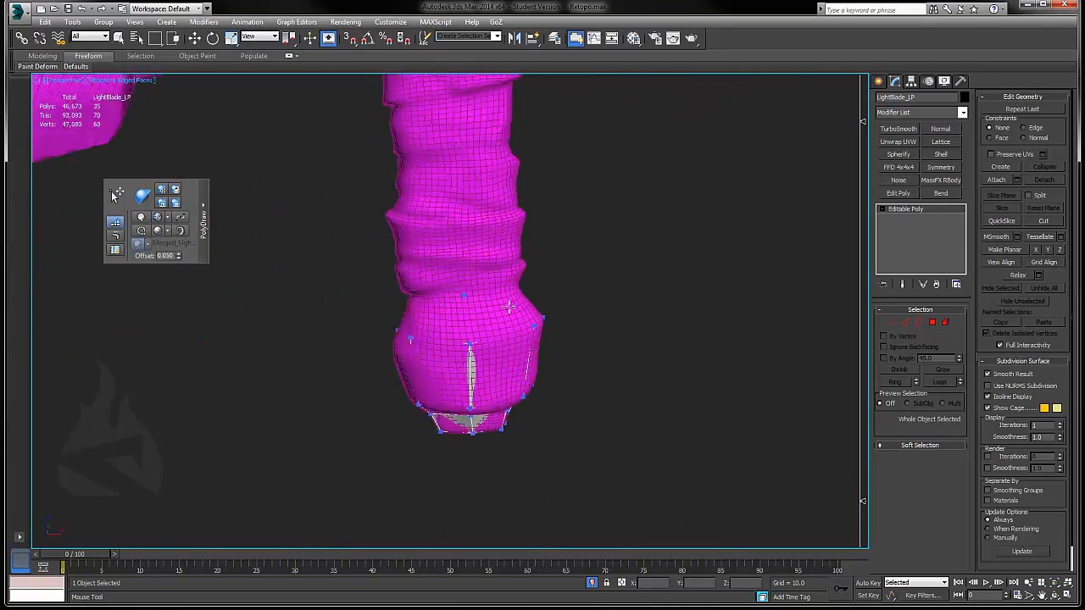
left_click(509, 306)
left_click(500, 323, "shift")
scroll(509, 330, "up", 3)
left_click(511, 342)
middle_click_drag(511, 342, 649, 177)
left_click(650, 177)
Step: Place two points above the hub face's upper edge and fill the bevel quad between them and the face
scroll(498, 283, "down", 3)
middle_click_drag(498, 283, 493, 308)
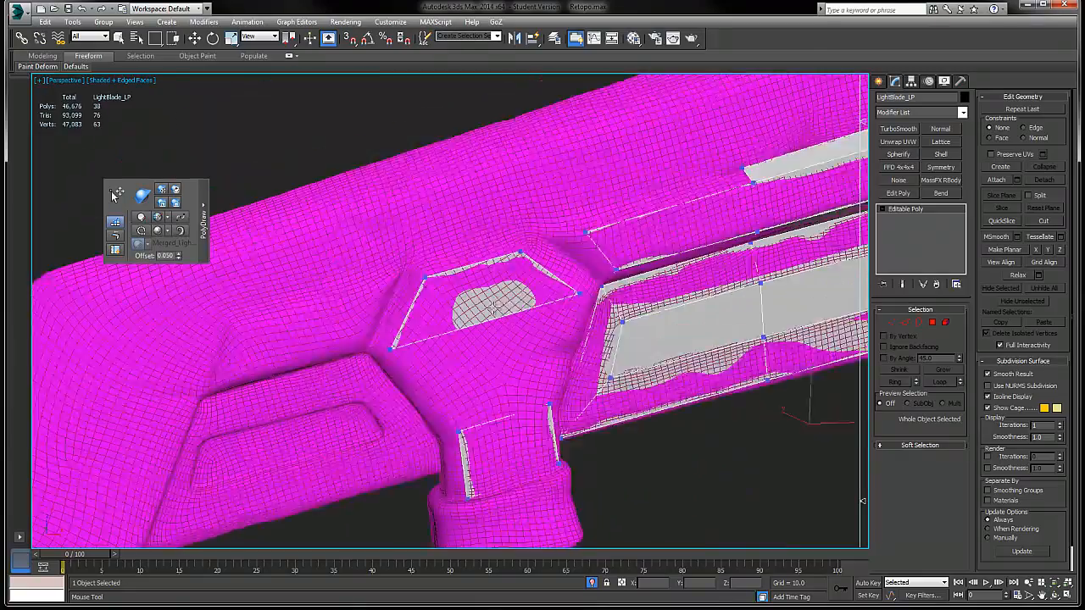
scroll(493, 309, "up", 2)
left_click(354, 244)
left_click(527, 200)
middle_click_drag(528, 200, 473, 163, "alt")
left_click(399, 193, "shift")
Step: Fill the bevel quad on the hub's short-blade side and the ledge strip above the smaller panel
scroll(399, 193, "down", 2)
middle_click_drag(353, 352, 564, 254)
scroll(563, 253, "up", 2)
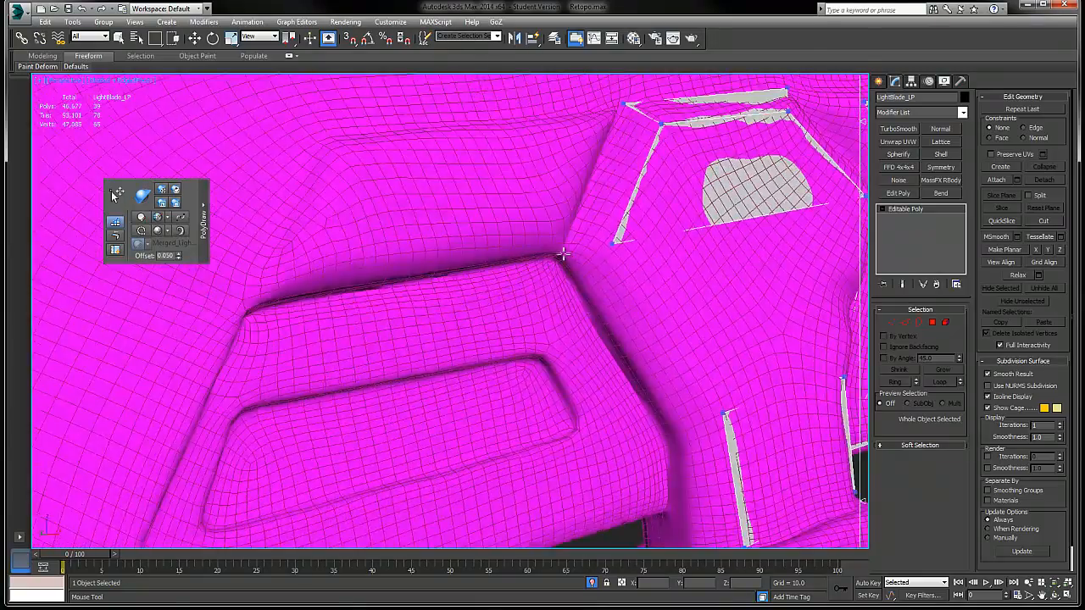
left_click(564, 253)
left_click(593, 212, "shift")
middle_click_drag(593, 212, 326, 186, "alt")
left_click(427, 340)
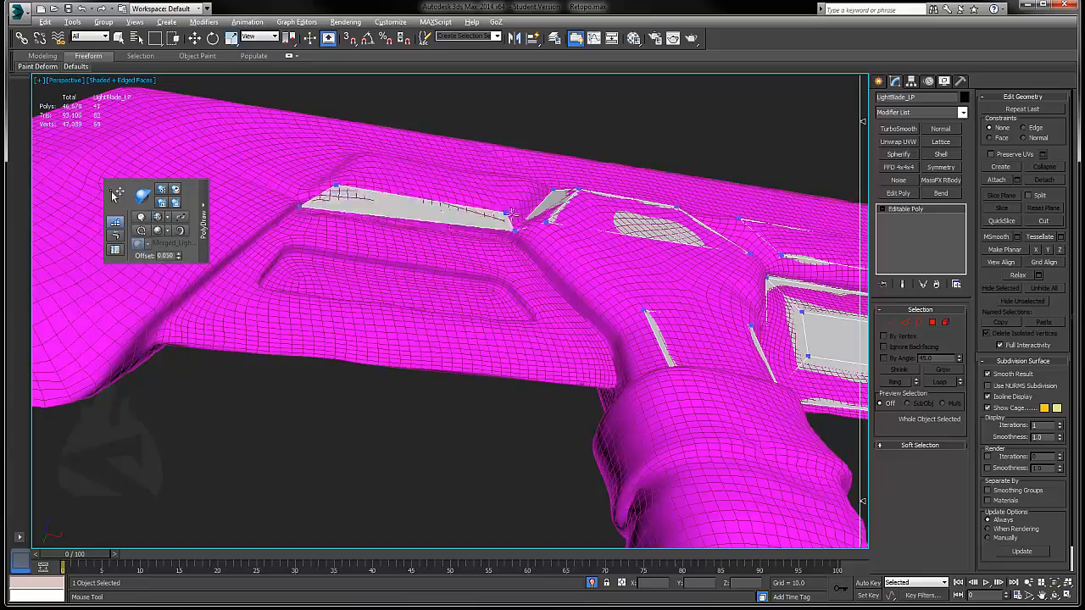
Step: Add points on the slope above the smaller panel's ledge and fill the quads between them and the ledge
middle_click_drag(511, 213, 500, 294, "alt")
scroll(500, 293, "up", 1)
left_click(500, 294)
middle_click_drag(257, 399, 555, 175, "alt")
left_click(555, 175, "shift")
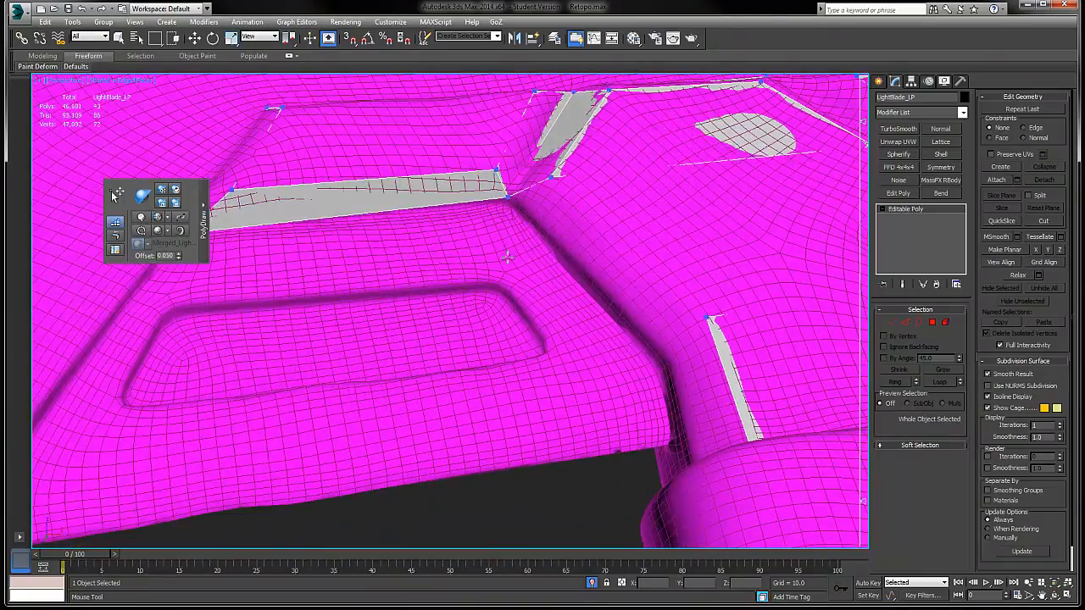
Step: Place points at the corners of the smaller panel's recessed floor and fill a quad across it
middle_click_drag(507, 257, 551, 254, "alt")
left_click(553, 261)
left_click(254, 290)
middle_click_drag(254, 290, 257, 388, "alt")
left_click(257, 389)
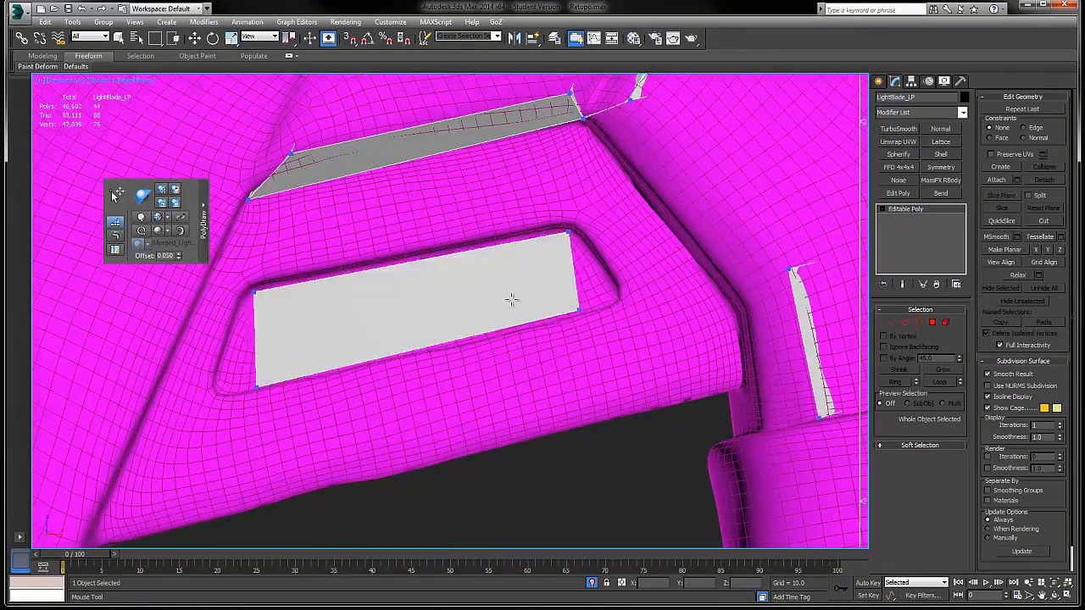
Step: Fill tapered quads at both ends of the smaller panel's recess
scroll(512, 299, "down", 3)
middle_click_drag(512, 300, 452, 296, "alt")
scroll(453, 296, "up", 6)
left_click(603, 192)
left_click(625, 266)
left_click(571, 296, "shift")
middle_click_drag(572, 295, 642, 276, "alt")
middle_click_drag(218, 388, 599, 344, "alt")
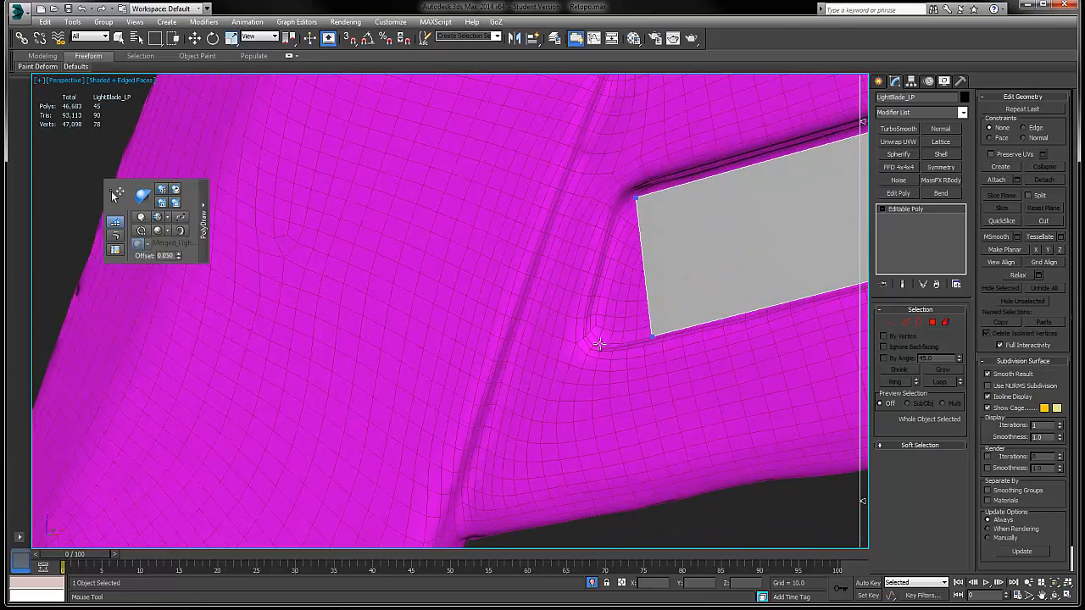
scroll(631, 197, "down", 6)
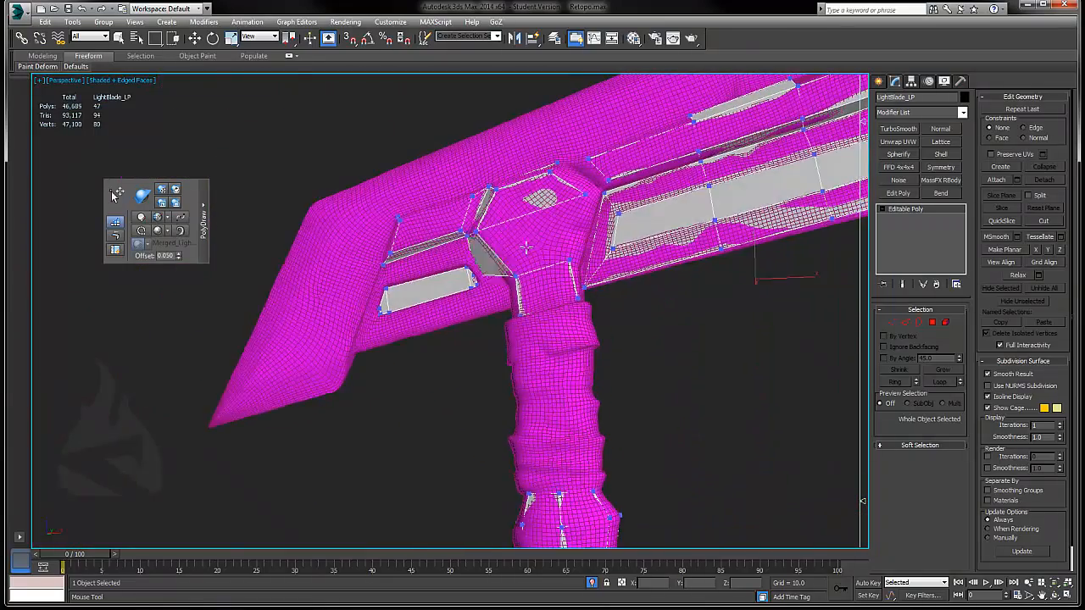
Step: Place points on the broad blade face above the frame strip and fill two quads reaching its far corner
scroll(644, 271, "up", 4)
middle_click_drag(631, 197, 296, 339)
left_click(714, 185)
left_click(560, 228)
left_click(646, 251, "shift")
left_click(674, 248)
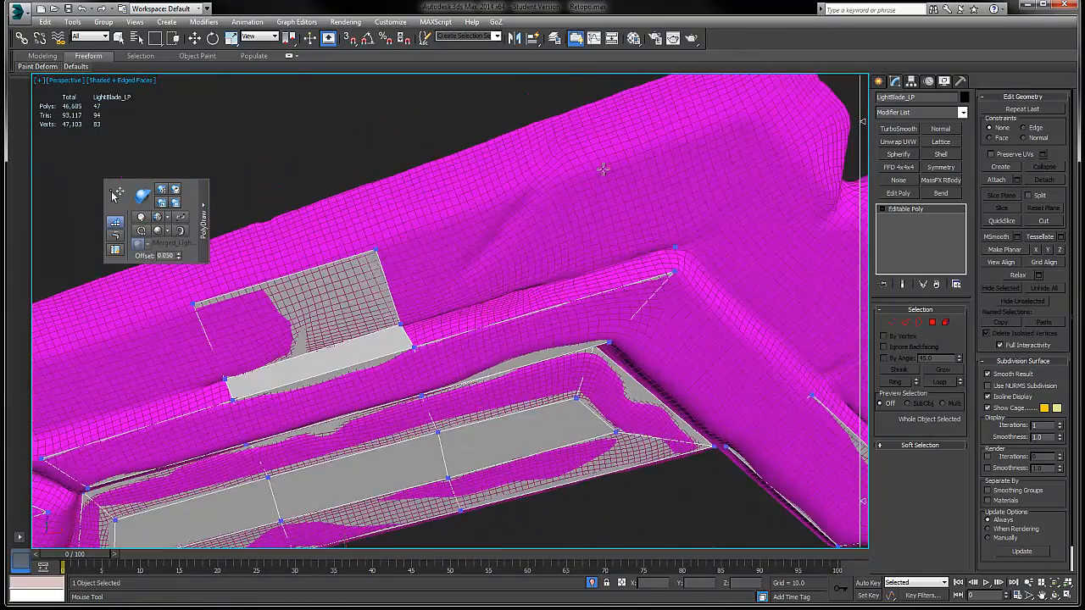
key("ctrl+z")
middle_click_drag(470, 261, 552, 169, "alt")
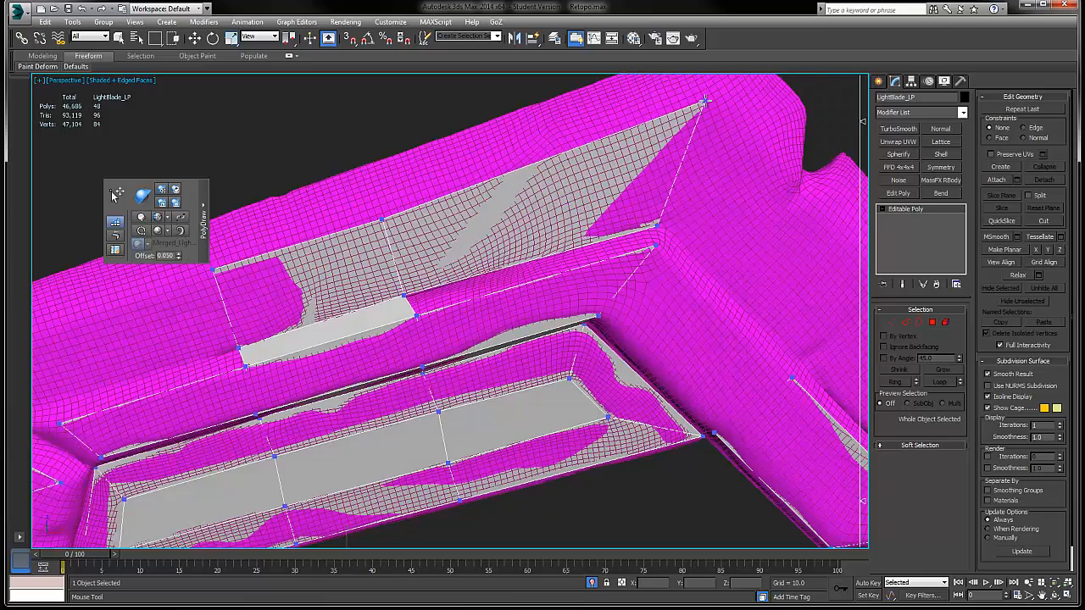
Step: Isolate the low-poly mesh, bridge the two edges across the gap in the frame's bevel strip, and leave isolation
middle_click_drag(536, 284, 526, 300, "alt")
key("alt+q")
key("2")
scroll(492, 165, "up", 4)
left_click(526, 204)
left_click(515, 186, "ctrl")
key("ctrl+shift+b")
scroll(411, 247, "down", 2)
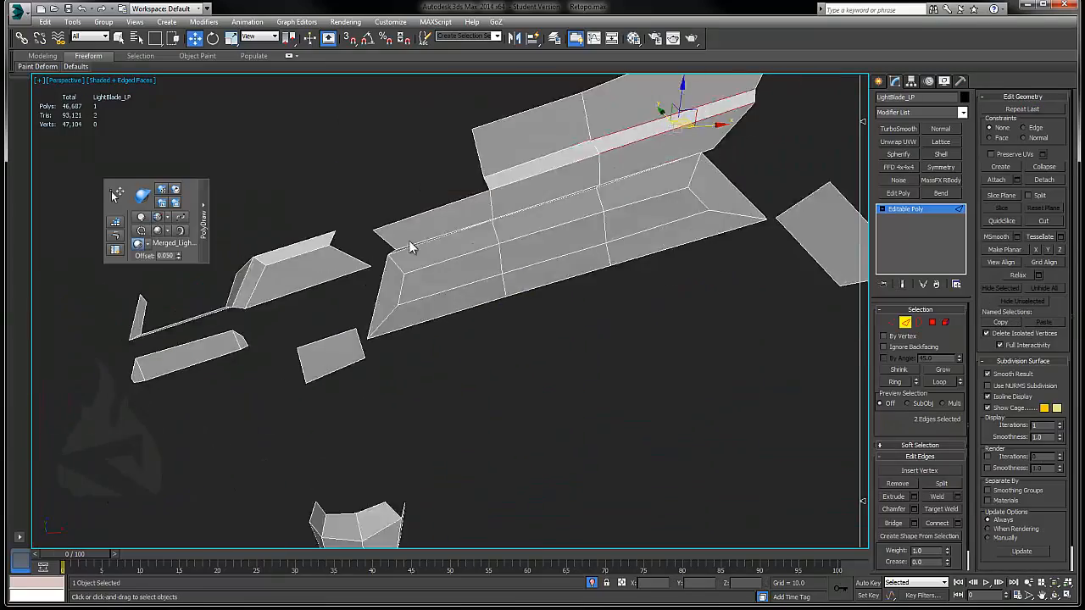
left_click(520, 235)
middle_click_drag(411, 248, 536, 214, "alt")
key("alt+q")
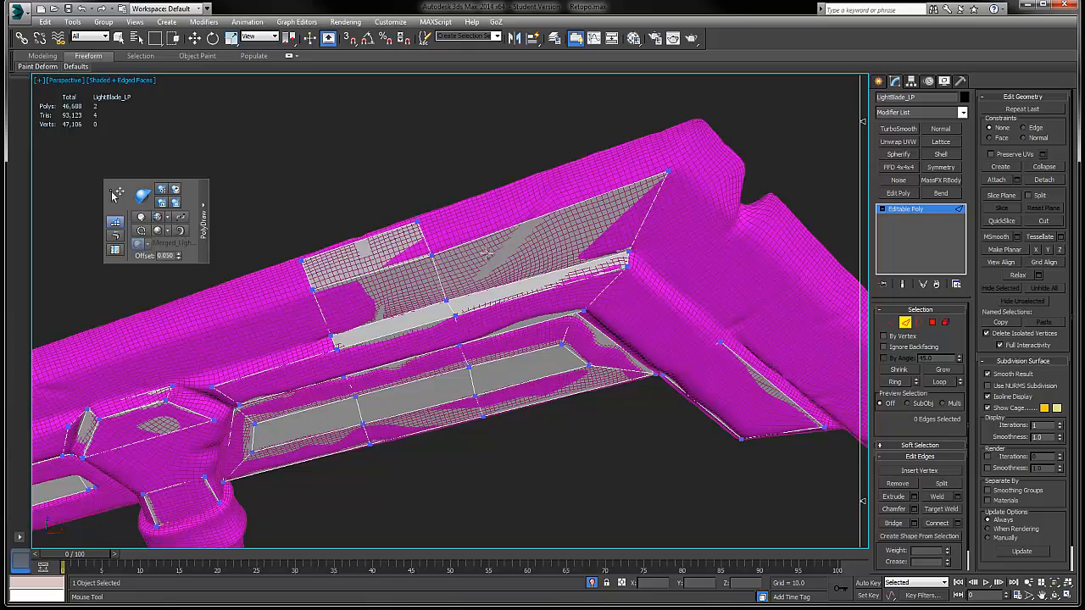
Step: Place points on the blade face above the tip bevel and fill a quad reaching the blade's outer side
middle_click_drag(487, 252, 645, 264, "alt")
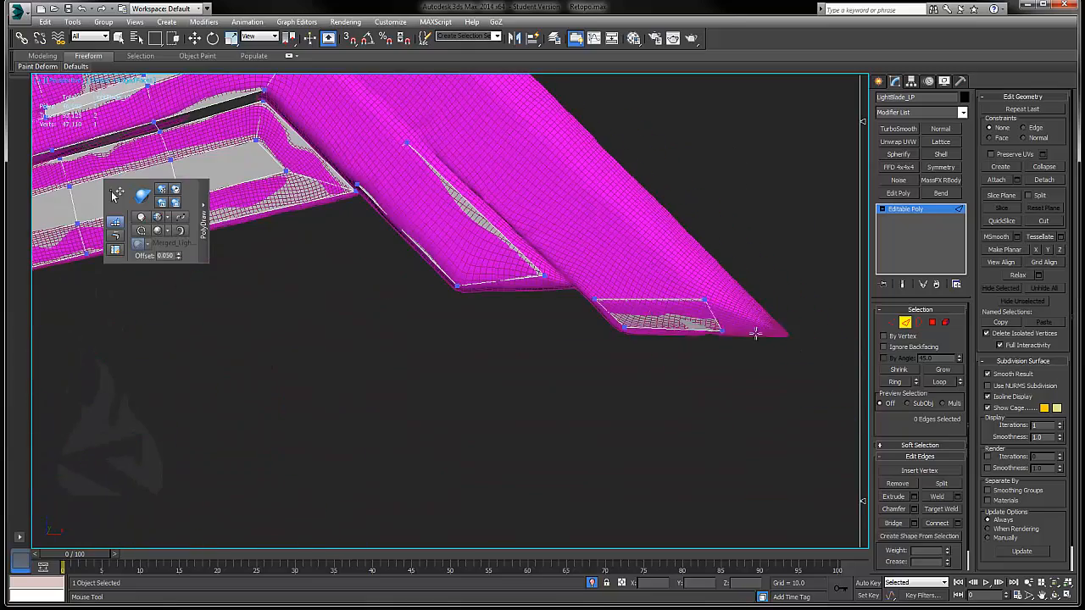
middle_click_drag(644, 305, 613, 290, "alt")
left_click(612, 292)
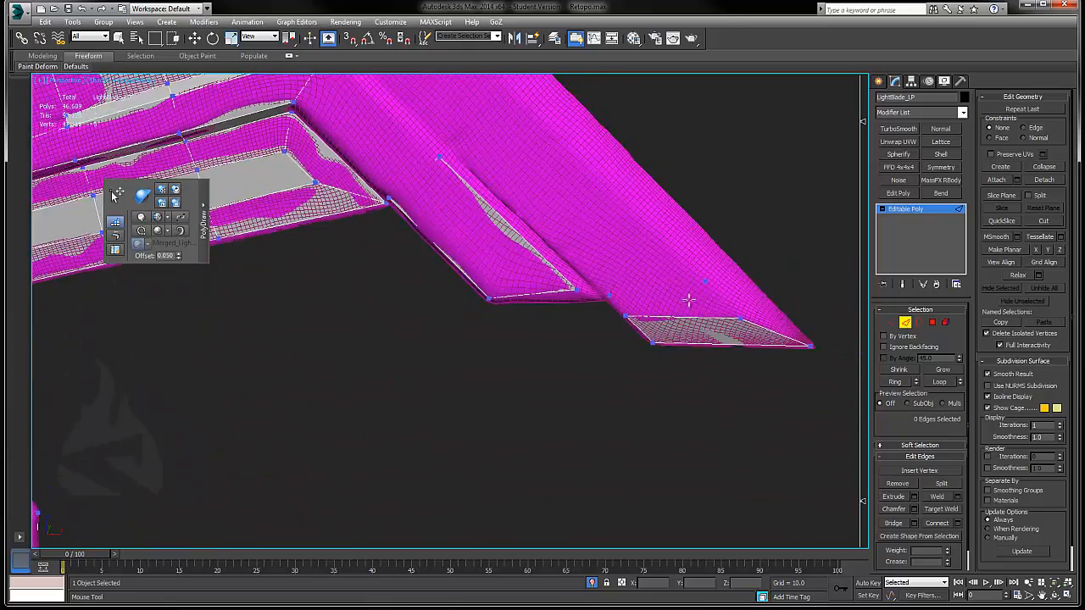
left_click(688, 300)
middle_click_drag(689, 300, 669, 293, "alt")
left_click_drag(611, 299, 668, 296, "shift")
middle_click_drag(669, 294, 668, 358, "alt")
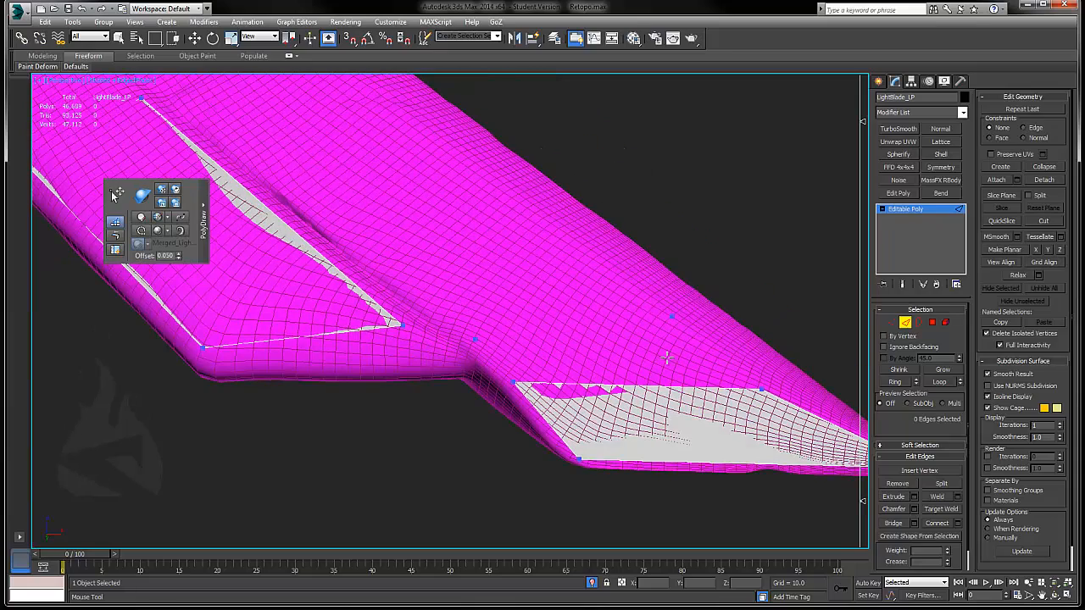
left_click(596, 253)
left_click(533, 295, "shift")
middle_click_drag(534, 294, 587, 327, "alt")
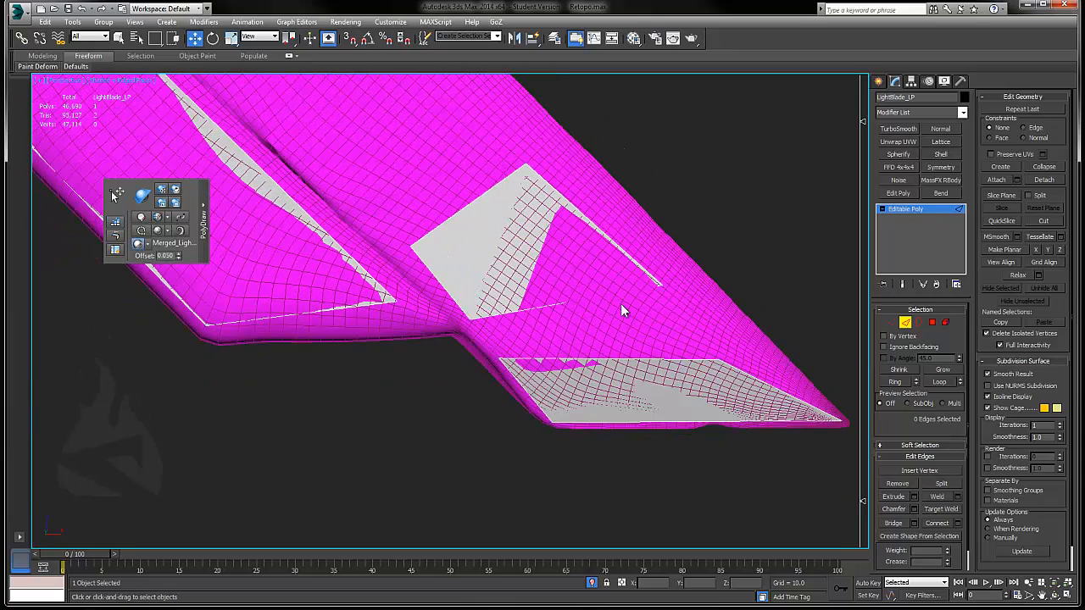
Step: Bridge the blade-face quad to the tip bevel quad and to the end of the broad frame face
middle_click_drag(715, 354, 410, 197, "alt")
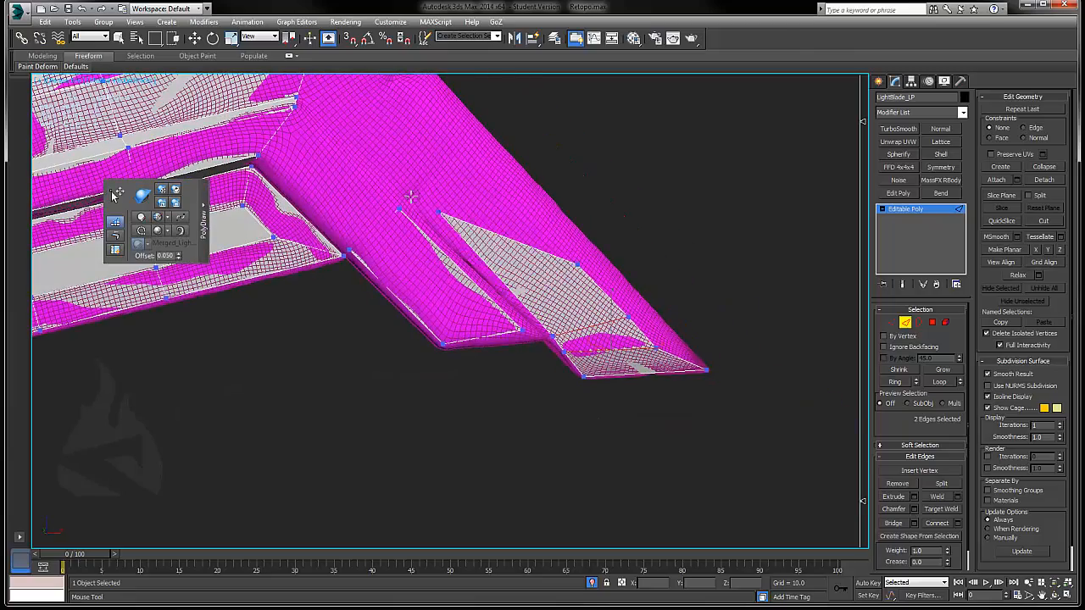
middle_click_drag(470, 153, 461, 260, "alt")
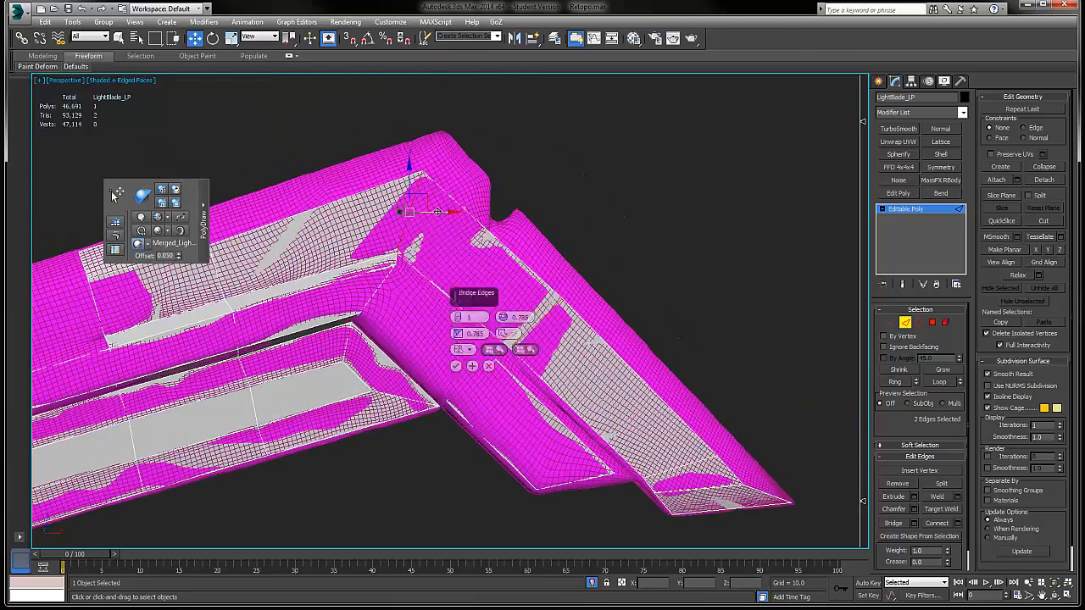
middle_click_drag(437, 211, 565, 317, "alt")
middle_click_drag(607, 265, 500, 254, "alt")
key("alt+c")
middle_click_drag(365, 292, 462, 308, "alt")
middle_click_drag(519, 255, 433, 24)
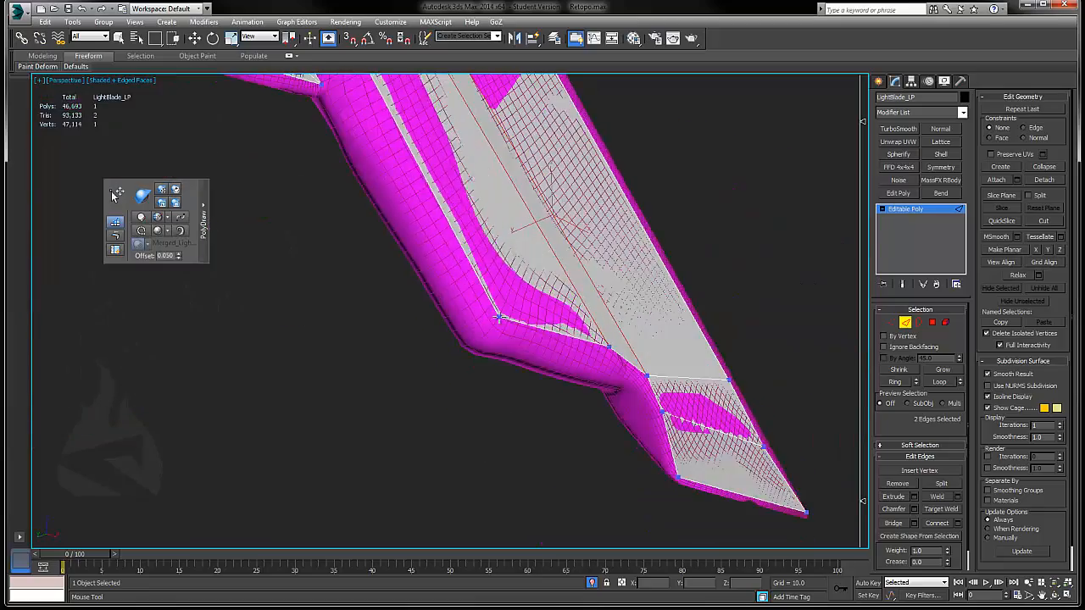
Step: Bridge the ridge strip and the lower blade facet up to the frame's inner corner
middle_click_drag(496, 315, 492, 286, "alt")
right_click(492, 285)
double_click(492, 285)
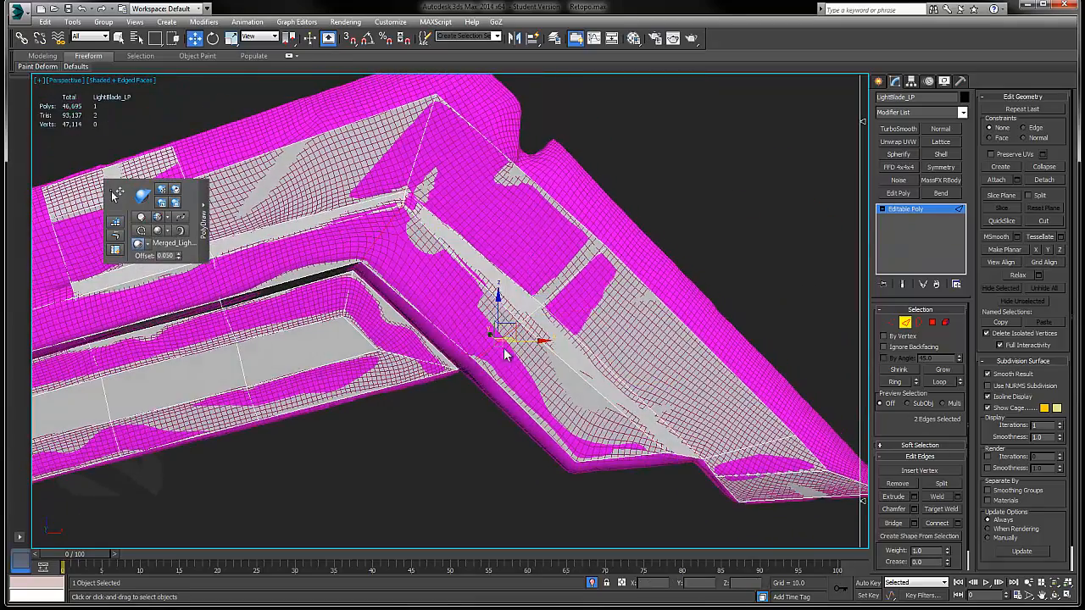
left_click(115, 222)
scroll(317, 256, "up", 3)
middle_click_drag(620, 200, 541, 368)
scroll(540, 368, "down", 4)
right_click(540, 368)
left_click(540, 368)
Step: Bridge the edges across the hub face and from the hub's flank to the long panel's end frame
middle_click_drag(140, 341, 462, 330)
scroll(462, 330, "up", 2)
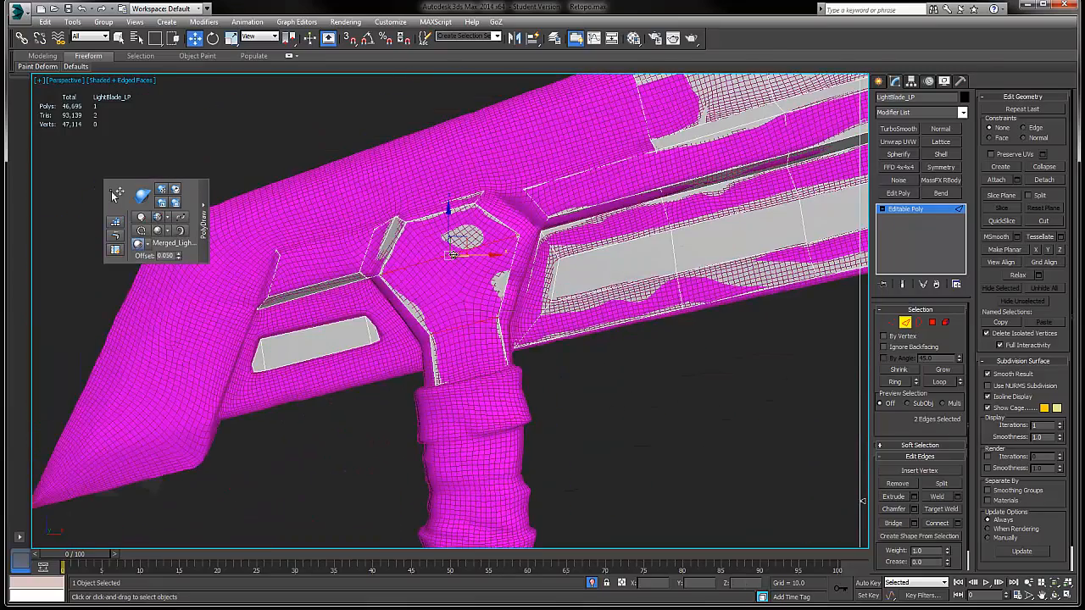
middle_click_drag(454, 255, 520, 308, "alt")
scroll(519, 308, "up", 3)
left_click(499, 290)
left_click(449, 265, "ctrl")
key("alt+b")
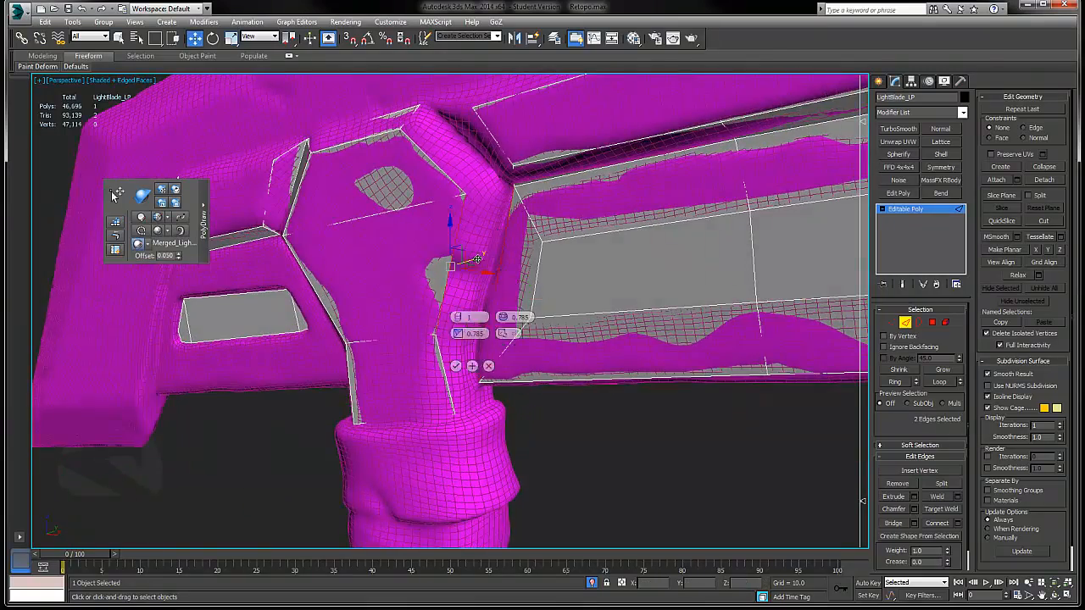
left_click(458, 363)
Step: Isolate the low-poly mesh, create a triangle in the gap beneath the hub's flank strip, and leave isolation
left_click(504, 182)
key("alt+q")
middle_click_drag(503, 181, 565, 410, "alt")
scroll(552, 300, "down", 3)
key("4")
right_click(582, 299)
left_click(570, 305)
left_click(570, 325)
left_click(599, 295)
left_click(554, 240)
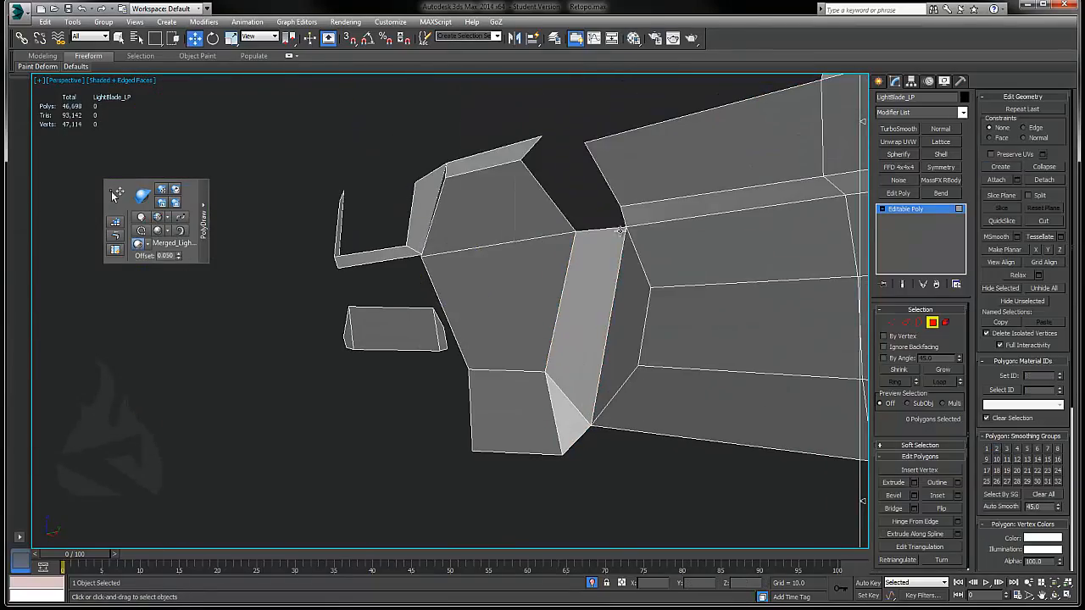
right_click(628, 224)
left_click(654, 189)
middle_click_drag(654, 189, 542, 356, "alt")
Step: Extend the quads of the blade's upper bevel past the hub to the rear corner
scroll(542, 356, "down", 1)
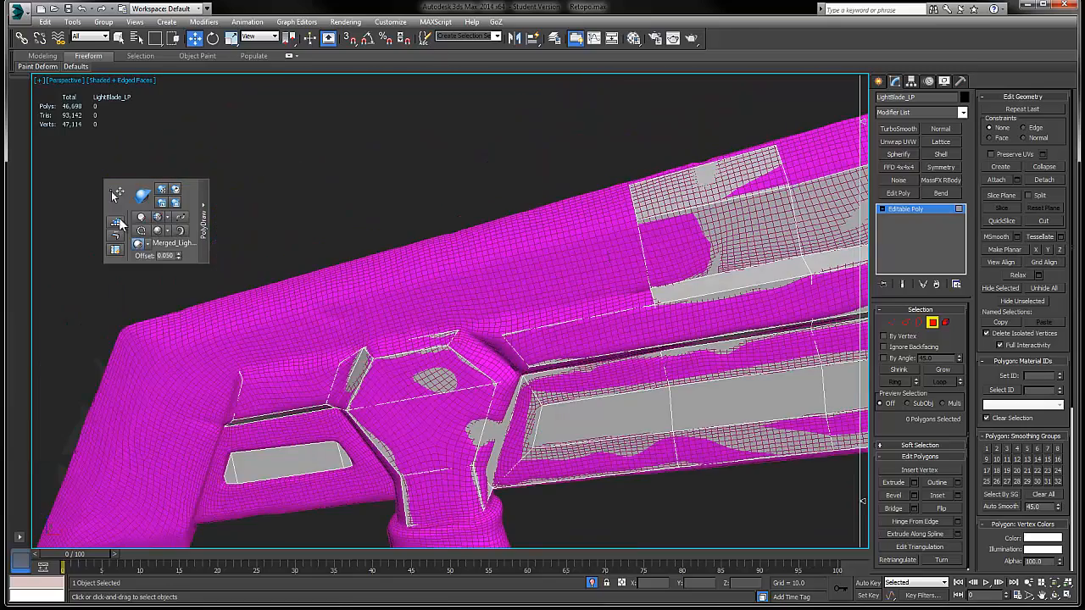
middle_click_drag(604, 208, 585, 240, "alt")
left_click(585, 240)
middle_click_drag(535, 268, 702, 219)
left_click(525, 207)
left_click(536, 237)
left_click(573, 209, "shift")
middle_click_drag(410, 280, 514, 240)
left_click_drag(587, 212, 451, 257, "ctrl+alt+shift")
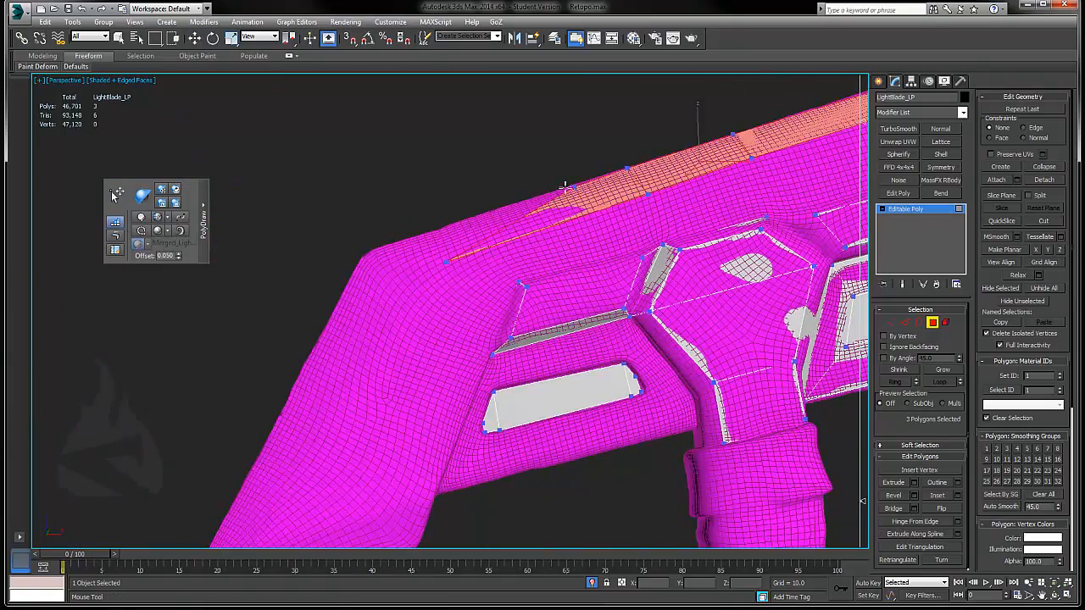
left_click_drag(573, 185, 378, 249, "ctrl+alt+shift")
Step: Darken the sculpt's magenta material by lowering its ambient colour value to 113
middle_click_drag(557, 240, 444, 247)
right_click(516, 210)
left_click(516, 210)
key("m")
left_click(730, 332)
left_click_drag(605, 252, 565, 252)
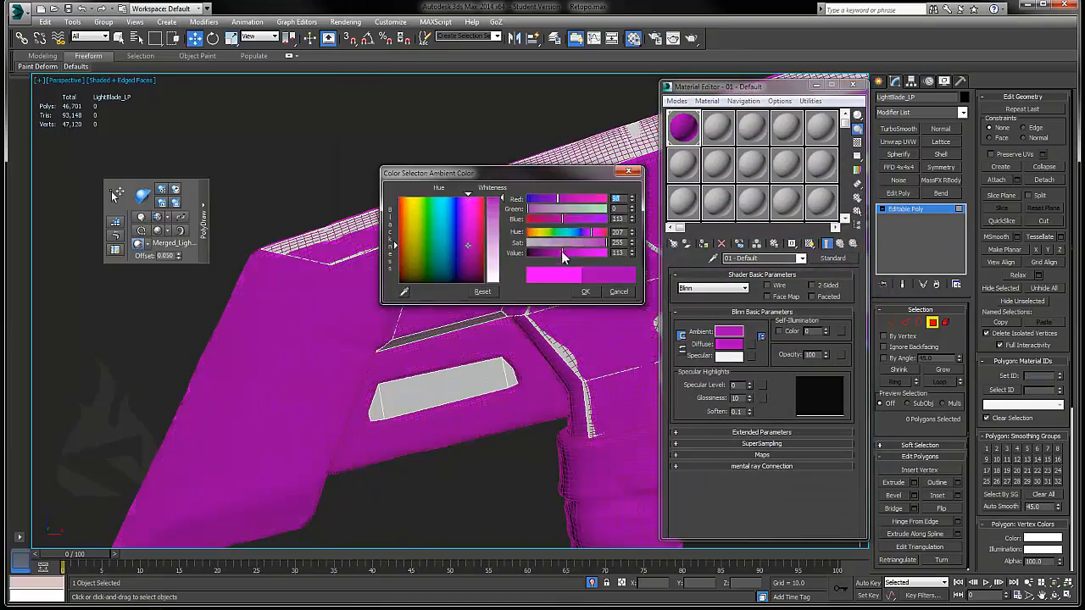
left_click(589, 293)
Step: Adjust the specular level and specular colour of the sculpt's material and close the Material Editor
mouse_move(749, 385)
left_mouse_down()
mouse_move(749, 346)
mouse_move(750, 386)
left_mouse_up()
mouse_move(525, 288)
middle_mouse_down("alt")
mouse_move(506, 273)
mouse_move(508, 292)
middle_mouse_up("alt")
left_click(729, 356)
left_click(428, 255)
mouse_move(493, 273)
left_mouse_down()
mouse_move(492, 252)
mouse_move(497, 278)
left_mouse_up()
left_click(585, 291)
middle_click_drag(382, 280, 278, 212, "alt")
key("m")
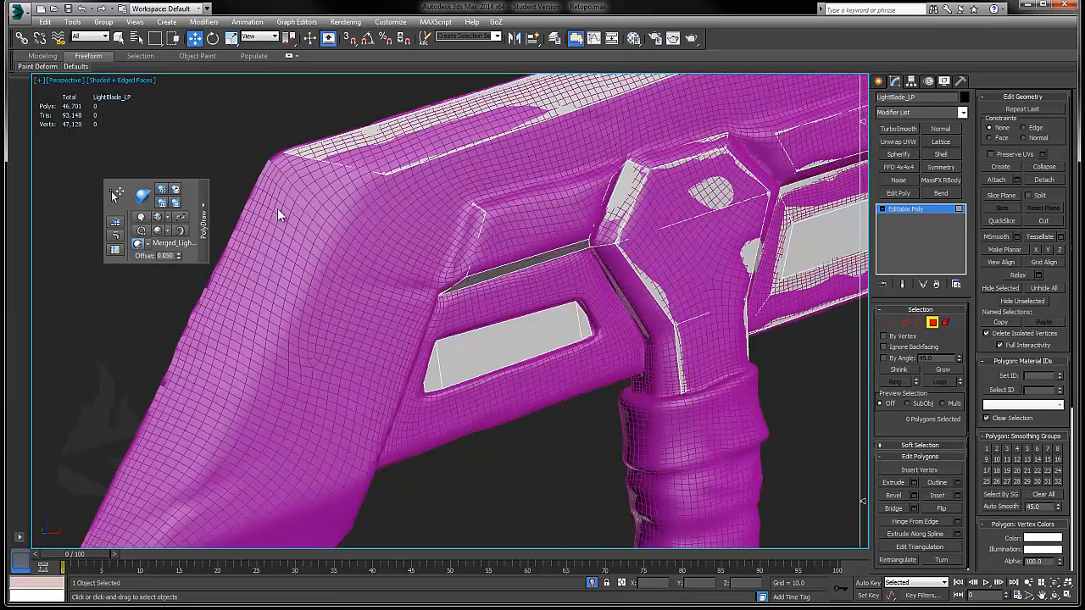
Step: Place points along the upper bevel of the small panel beside the hub and fill a quad there
scroll(485, 212, "up", 3)
left_click(482, 222)
left_click(493, 241)
left_click_drag(475, 237, 445, 253, "shift")
key("w")
Step: Target weld the new bevel quad's loose vertex to the corner vertex beside the hub
key("1")
middle_click_drag(534, 206, 465, 288, "alt")
right_click(471, 245)
left_click(432, 334)
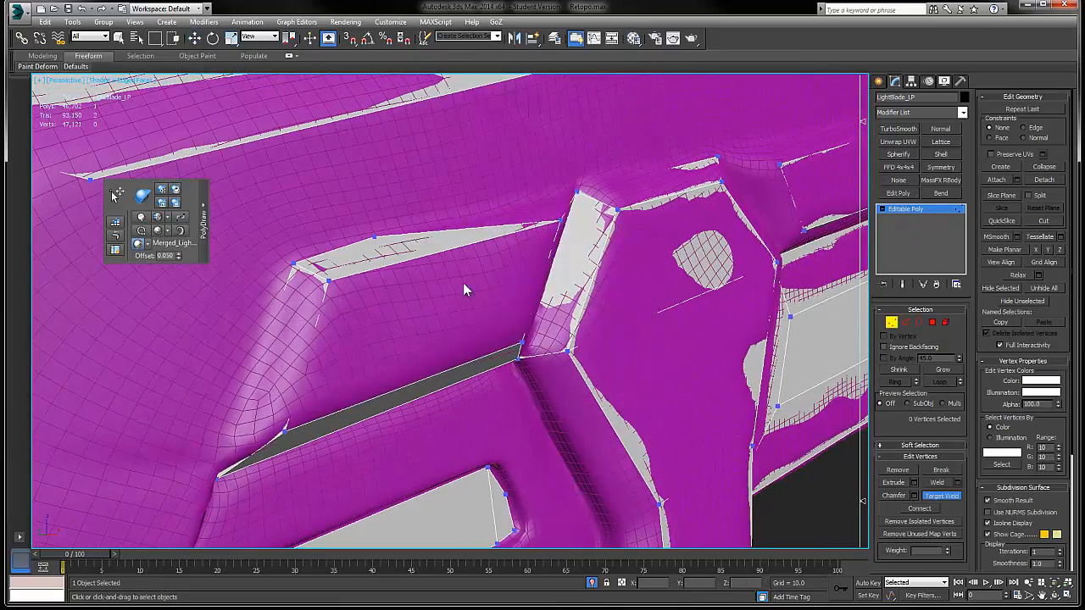
left_click(376, 254)
left_click(532, 218)
middle_click_drag(499, 215, 424, 254, "alt")
Step: Bridge the small panel's upper bevel edge to the blade's upper bevel
key("2")
left_click(422, 261)
left_click(438, 175)
scroll(486, 210, "down", 3)
middle_click_drag(486, 210, 462, 190, "alt")
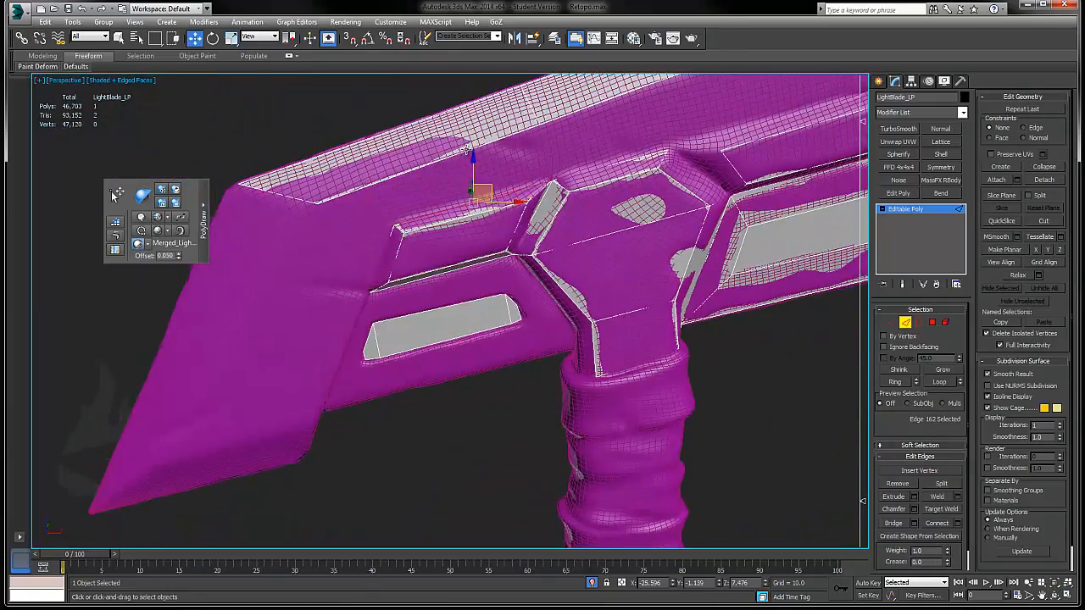
left_click(474, 146, "ctrl")
key("alt+b")
Step: Bridge the hub's upper edge to the blade's upper bevel above it
middle_click_drag(629, 217, 474, 316)
left_click(466, 273)
key("alt+b")
middle_click_drag(559, 242, 588, 252, "alt")
scroll(589, 252, "up", 3)
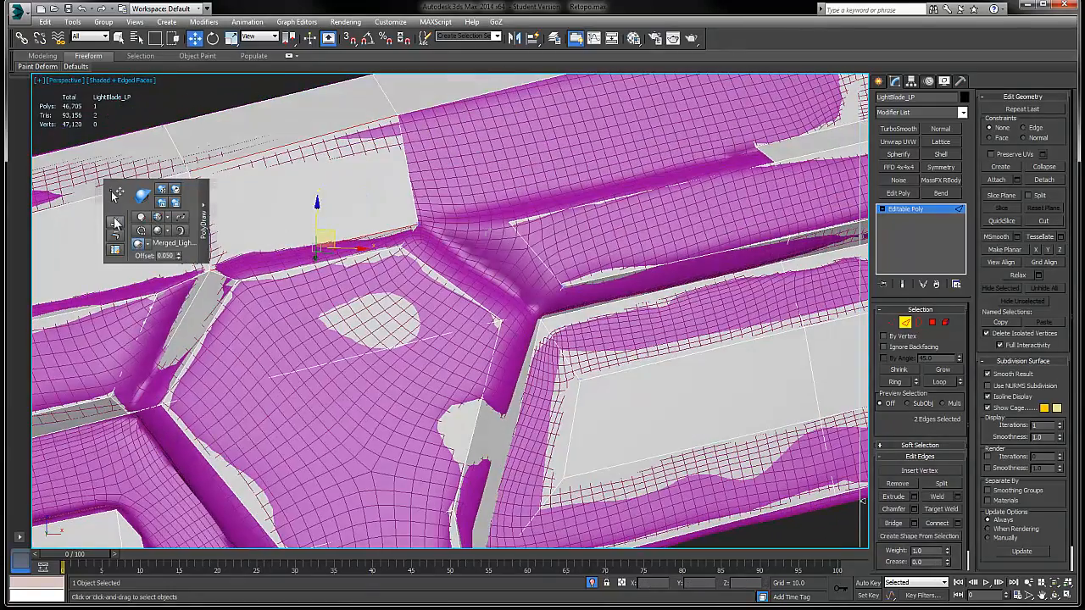
Step: Fill a small helper quad above the hub's corner and bridge its edge to the long frame's end edge
key("4")
left_click(514, 267)
key("2")
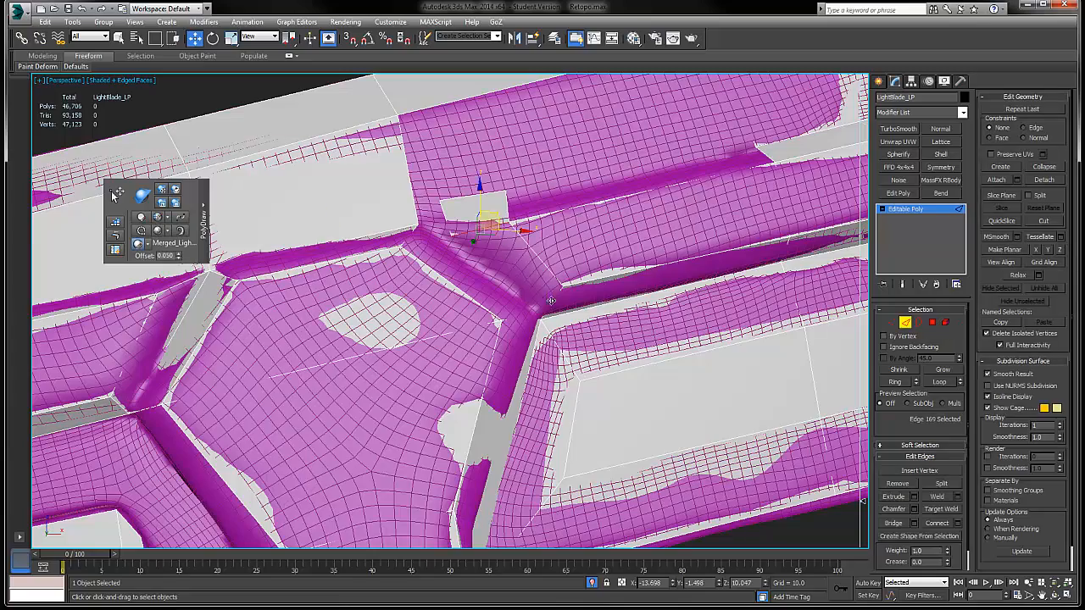
left_click(553, 297)
middle_click_drag(509, 255, 472, 245, "alt")
Step: Target weld the bridged strip's corner to the hub's upper bevel vertex and delete the small helper quad
key("1")
right_click(473, 245)
left_click(437, 323)
left_click(413, 227)
key("4")
left_click(461, 218)
key("Delete")
Step: Bridge the hub's slanted upper bevel edge to the edge of the new corner face
key("2")
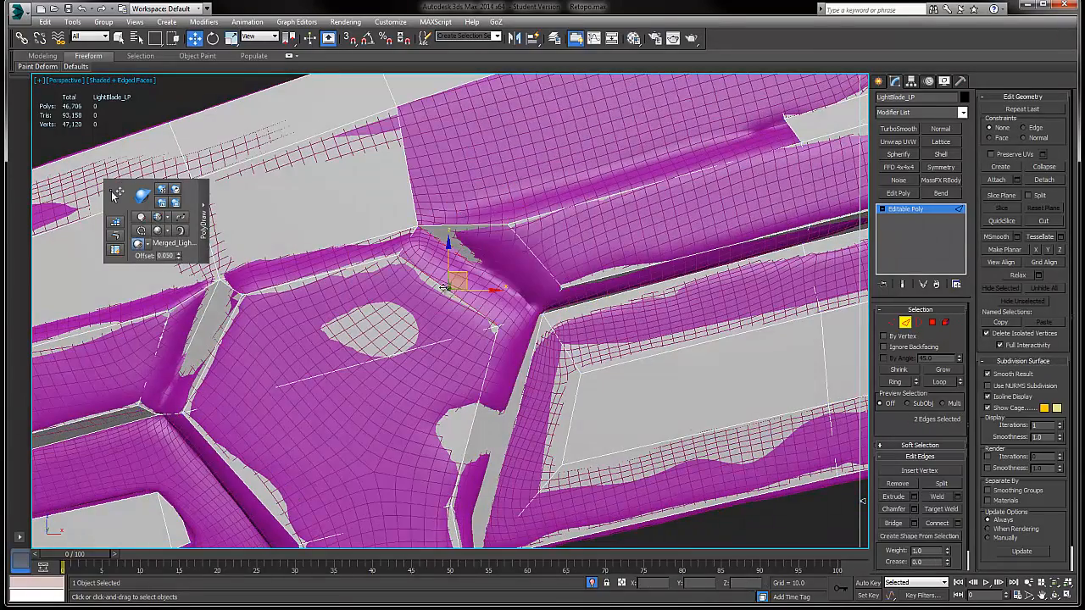
key("alt+b")
scroll(470, 233, "down", 3)
scroll(449, 250, "up", 3)
scroll(515, 212, "down", 3)
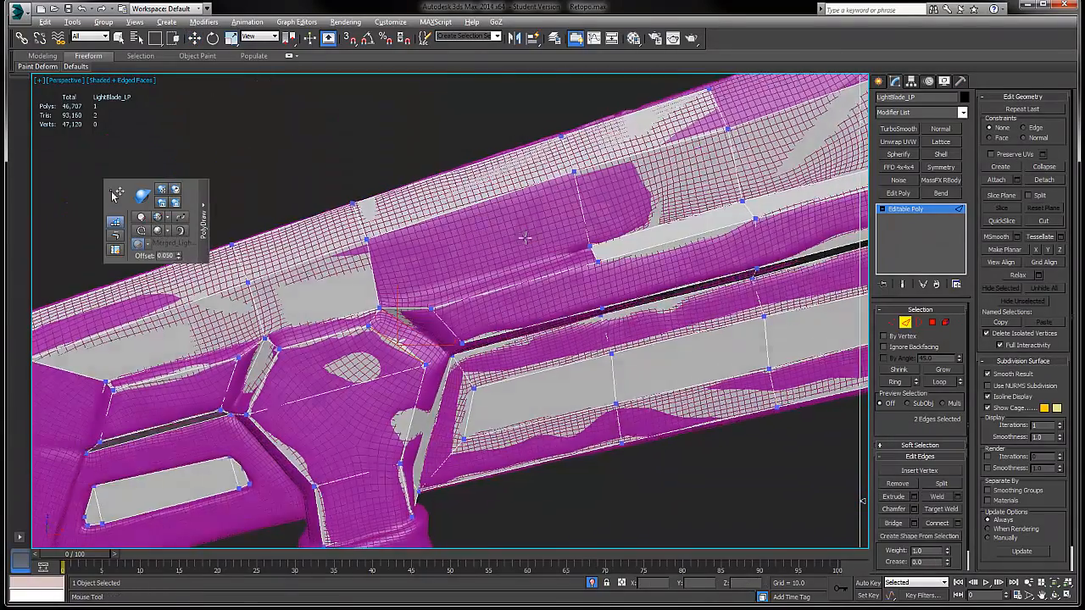
Step: Target weld the vertices at the frame's far corner where the broad face meets the blade
key("ctrl+z")
right_click(528, 238)
middle_click_drag(763, 212, 263, 265)
left_click(568, 178)
left_click(543, 295, "ctrl")
right_click(554, 264)
left_click(518, 344)
left_click(513, 268)
left_click(434, 202)
middle_click_drag(434, 202, 384, 279, "alt")
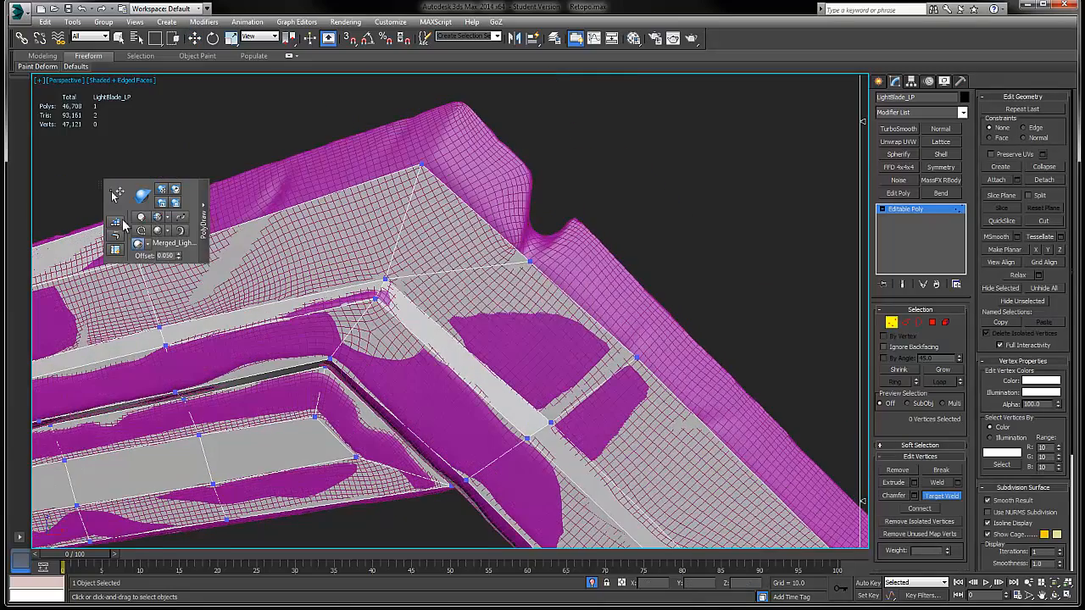
Step: Place points around the notch on the blade's outer edge and fill quads over its walls and adjoining bevel
middle_click_drag(512, 270, 495, 246, "alt")
left_click(494, 246)
left_click_drag(475, 230, 485, 181, "ctrl+alt+shift")
middle_click_drag(485, 182, 591, 296, "alt")
left_click(489, 303)
left_click(576, 327)
key("ctrl+w")
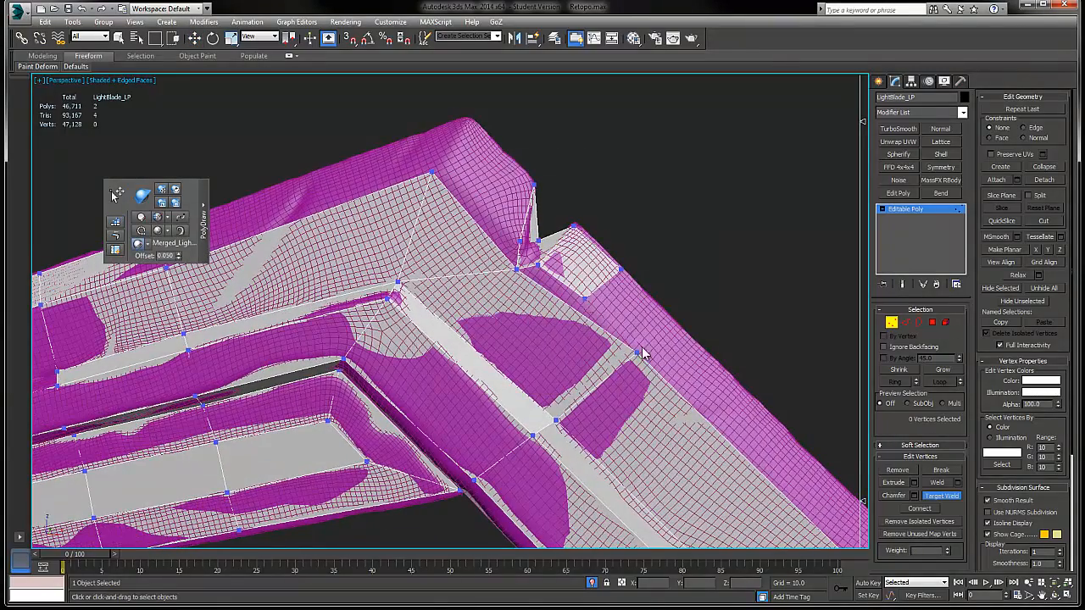
Step: Stretch the bevel quad beyond the notch along the outer edge and fill a quad up to the corner peak
left_click_drag(621, 271, 669, 314, "ctrl+alt+shift")
middle_click_drag(529, 210, 526, 261, "alt")
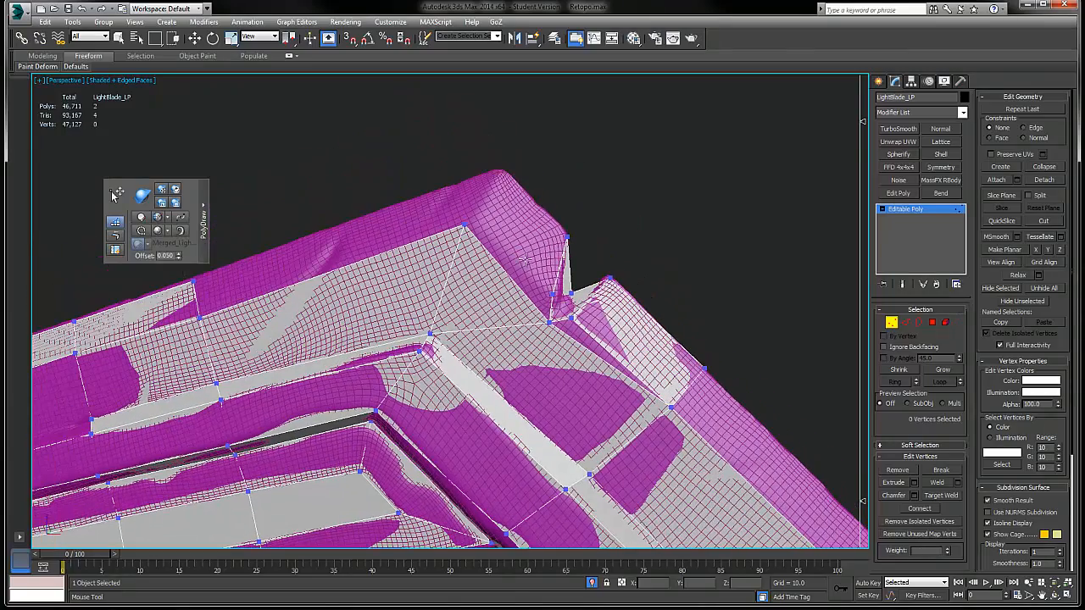
middle_click_drag(478, 217, 492, 228, "alt")
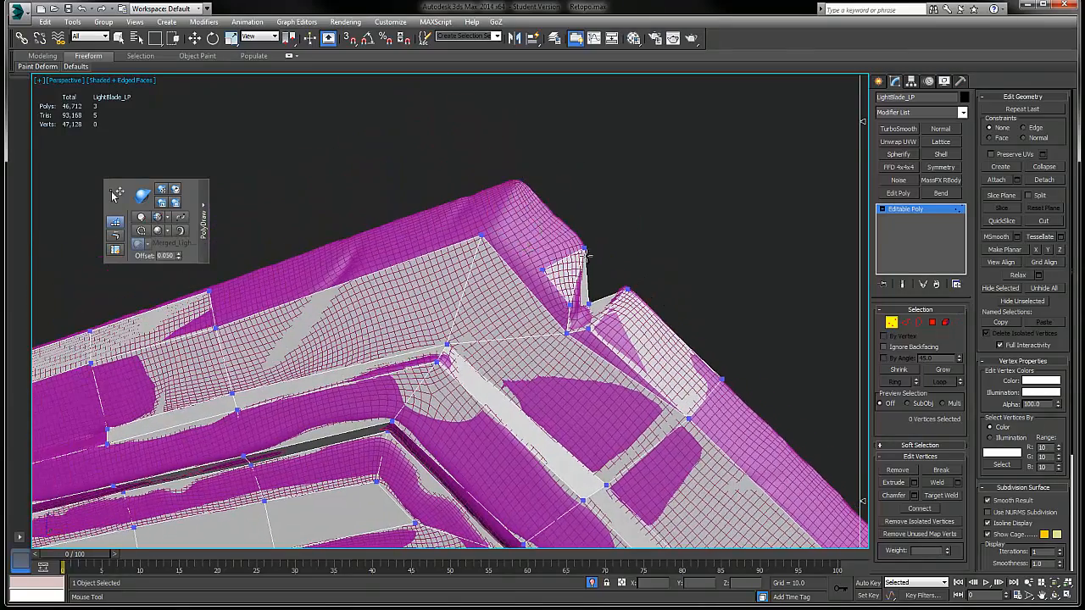
left_click_drag(493, 228, 513, 183, "shift")
right_click(536, 244)
Step: Bridge the corner peak's bevel edge to the end of the blade's upper bevel strip
key("2")
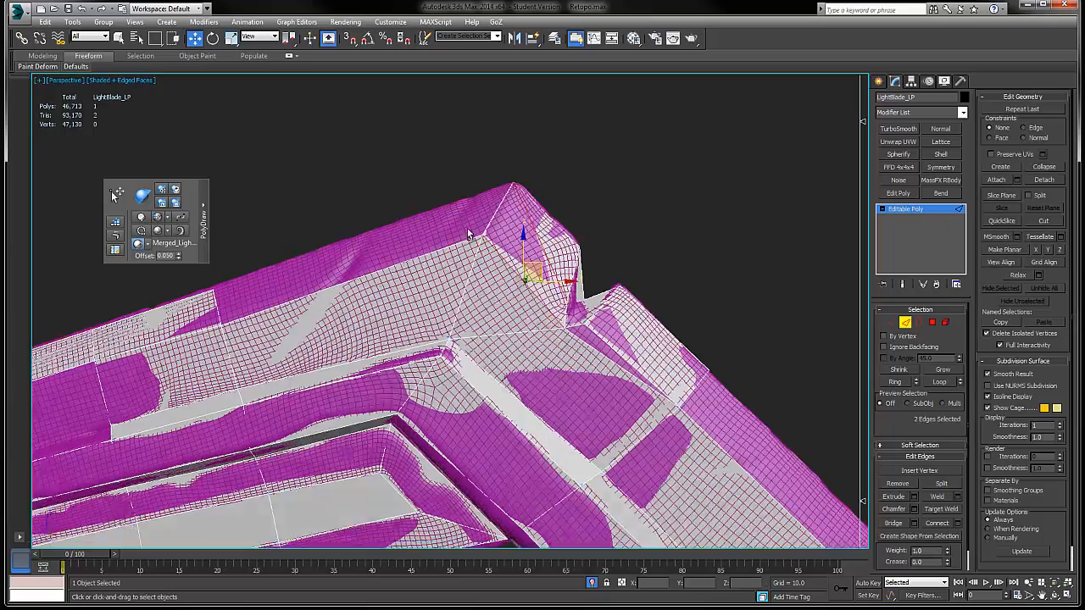
left_click(509, 283)
middle_click_drag(509, 283, 564, 270, "alt")
key("b")
scroll(634, 296, "up", 4)
Step: Create a polygon from the existing vertices to close the gap beside the notch
middle_click_drag(634, 296, 567, 222)
key("4")
right_click(566, 222)
left_click(549, 229)
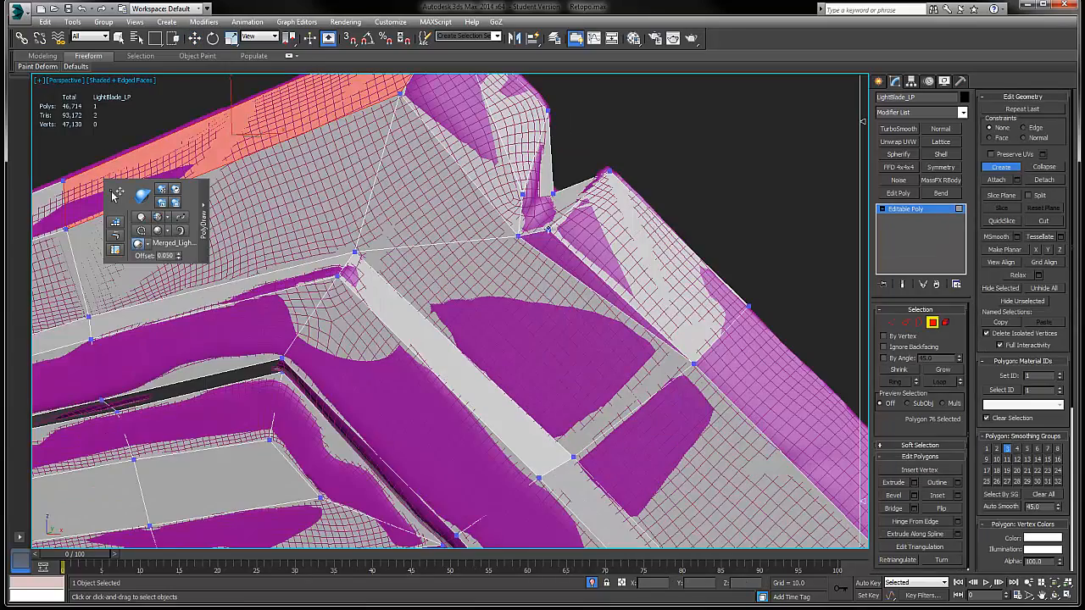
left_click(684, 204)
Step: Bridge the two facing edges to close the outer bevel between the notch and the blade tip
scroll(684, 204, "down", 4)
middle_click_drag(684, 204, 548, 263, "alt")
scroll(554, 297, "up", 4)
key("2")
scroll(485, 281, "up", 2)
left_click(462, 279)
left_click(527, 264, "ctrl")
key("b")
Step: Extend the quads on the rear blade's face upward to the outer corner of the small panels
scroll(140, 338, "up", 3)
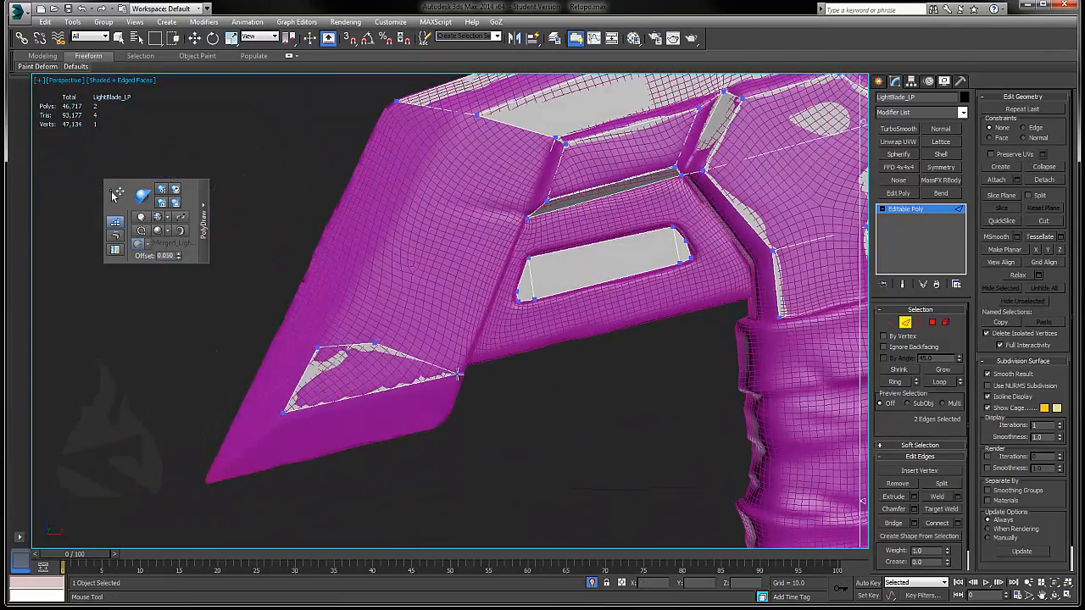
middle_click_drag(365, 343, 347, 294, "alt")
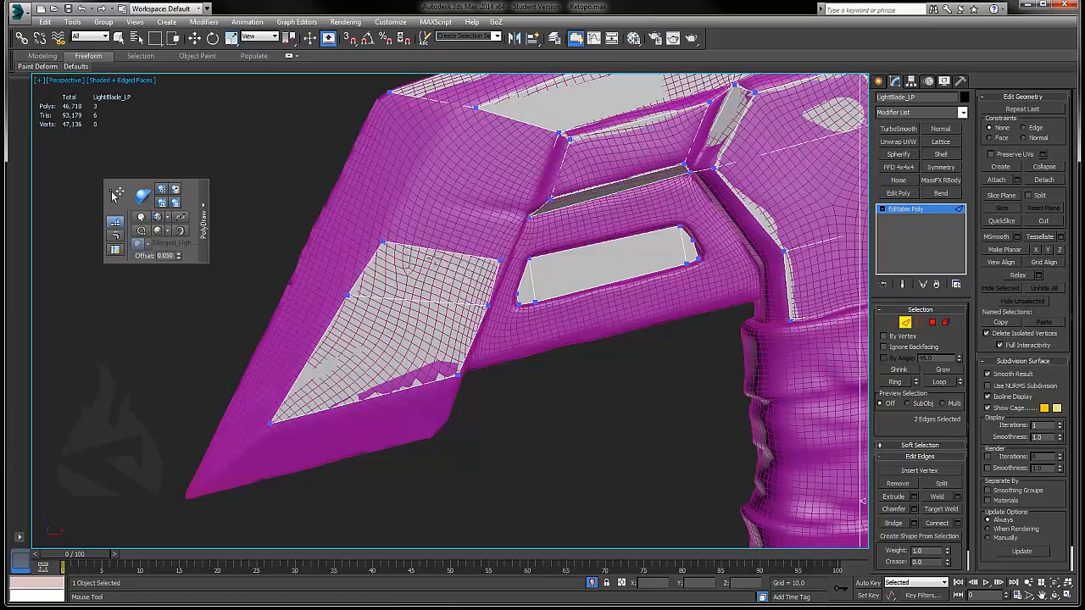
middle_click_drag(382, 242, 374, 268)
left_click_drag(375, 268, 392, 226)
scroll(394, 246, "up", 1)
middle_click_drag(394, 250, 424, 166)
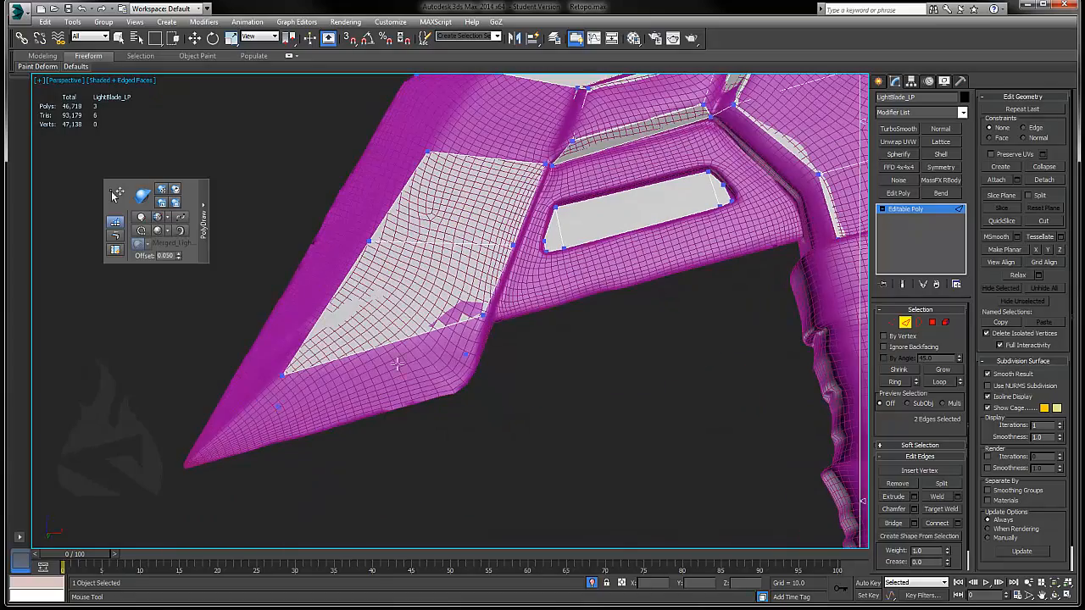
Step: Extend the rear blade's lower edge outward to cover the bevel down to the blade tip
left_click_drag(406, 343, 382, 407, "shift")
middle_click_drag(381, 407, 445, 371)
left_click_drag(324, 410, 248, 431)
middle_click_drag(475, 373, 506, 359)
left_click_drag(574, 329, 570, 336)
middle_click_drag(530, 204, 330, 299, "alt")
Step: Bridge two open edges to close the remaining gap in the rear blade's face
key("w")
middle_click_drag(475, 203, 477, 260)
left_click(412, 145)
left_click(504, 169)
left_click(458, 251, "ctrl")
key("ctrl+b")
scroll(328, 451, "down", 3)
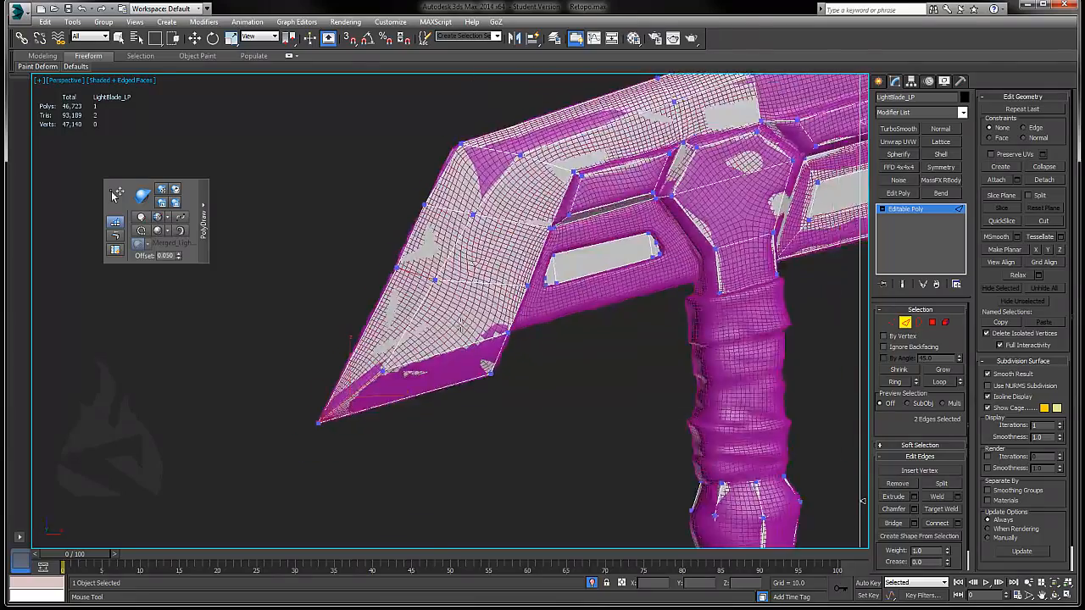
Step: Extend the handle's quad strip up the grip from above the pommel to the wide collar
scroll(526, 178, "up", 3)
middle_click_drag(524, 174, 472, 254)
left_click(472, 254)
scroll(509, 284, "down", 3)
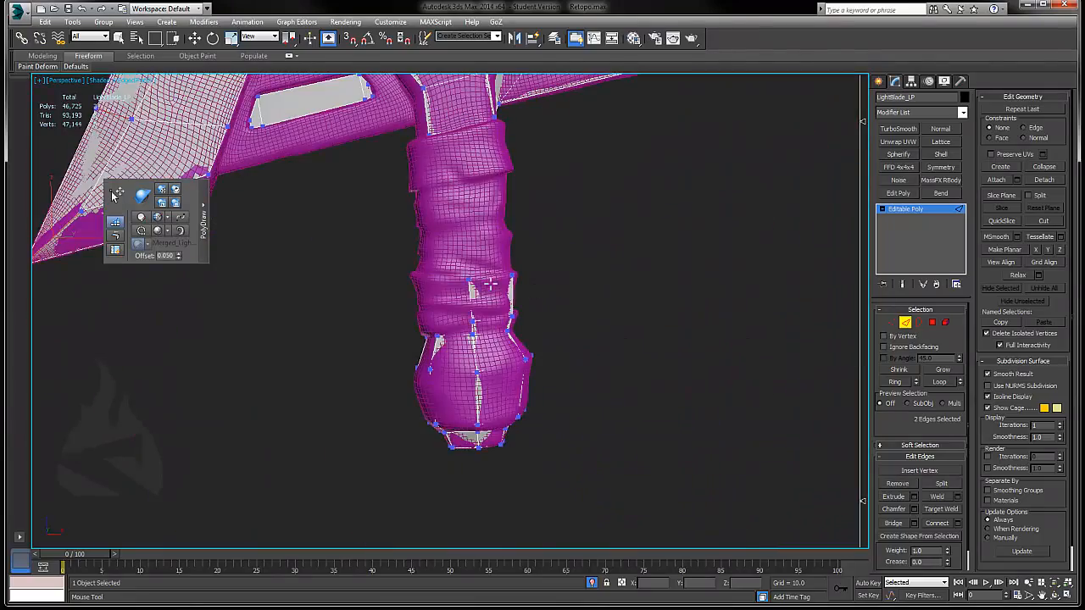
scroll(490, 286, "up", 5)
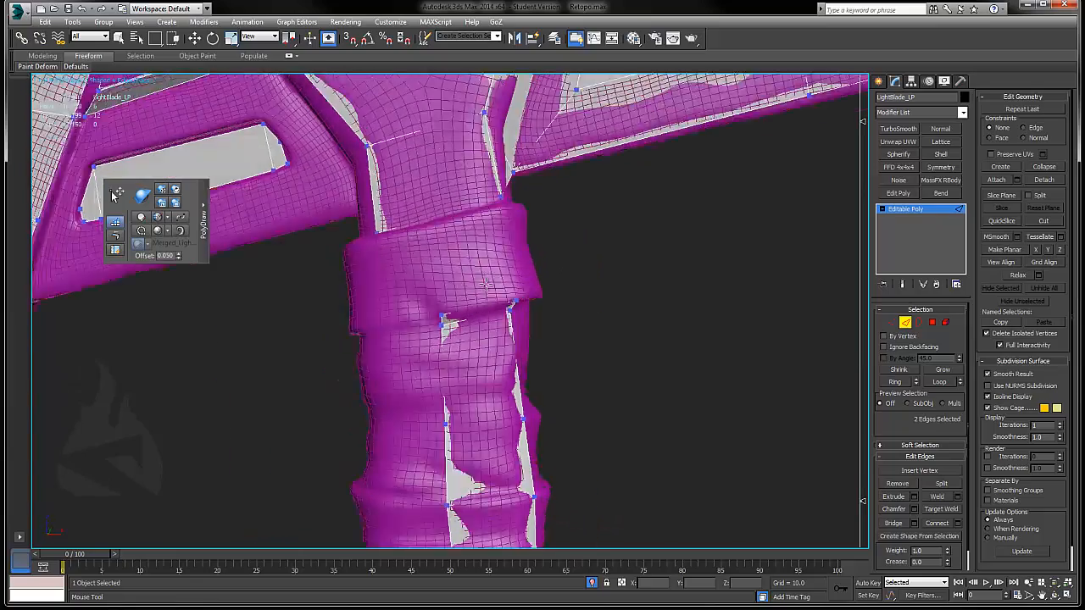
middle_click_drag(486, 284, 482, 255, "alt")
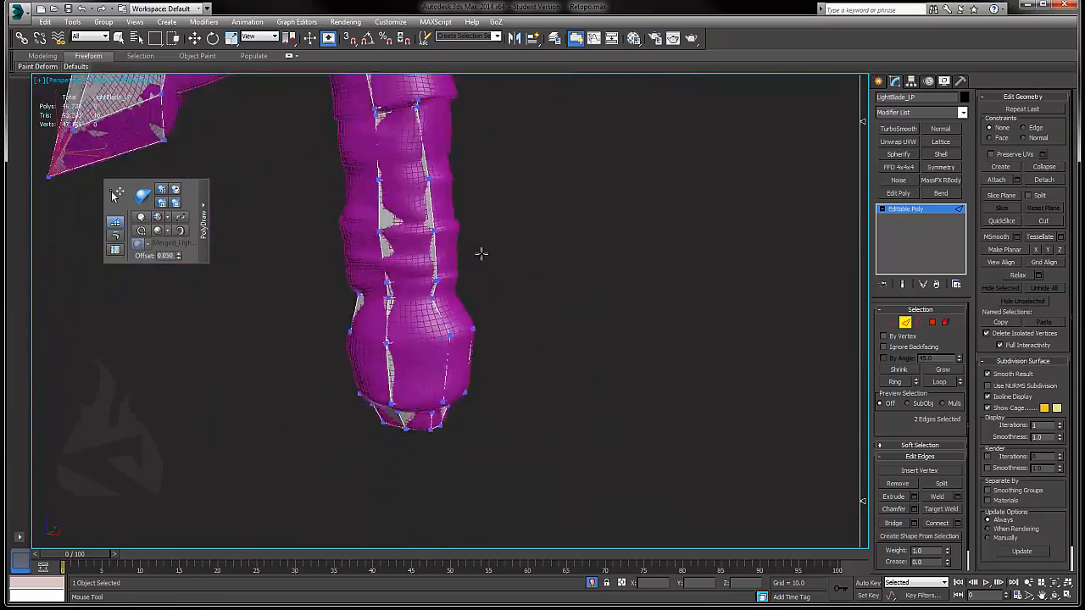
scroll(483, 254, "up", 4)
middle_click_drag(369, 230, 460, 543)
scroll(510, 246, "down", 2)
middle_click_drag(417, 249, 382, 334, "alt")
Step: Build quads along the side of the grip and over its folds, following the sculpted wrap
left_click(430, 172)
left_click(409, 251, "shift")
scroll(516, 366, "up", 4)
left_click(520, 329, "shift")
scroll(521, 339, "down", 4)
left_click(312, 340, "shift")
left_click(327, 368, "shift")
scroll(371, 312, "down", 3)
scroll(480, 305, "down", 3)
scroll(388, 270, "up", 4)
Step: Continue the handle quads around the far side of the grip, filling between existing vertices
left_click(531, 291)
left_click(484, 312)
left_click(507, 306, "shift")
left_click(528, 172)
left_click(344, 210)
left_click(392, 227, "shift")
left_click(362, 207)
middle_click_drag(363, 207, 476, 231, "alt")
scroll(475, 246, "down", 2)
scroll(509, 203, "up", 4)
left_click(412, 303)
left_click(475, 279, "shift")
scroll(508, 265, "down", 3)
left_click(509, 265, "shift")
scroll(484, 186, "up", 1)
Step: Bridge the facing edges of the grip strips to close the gaps between them
key("w")
left_click(481, 201)
left_click(481, 140, "ctrl")
key("semicolon")
key("semicolon")
middle_click_drag(594, 278, 568, 12)
left_click(479, 293)
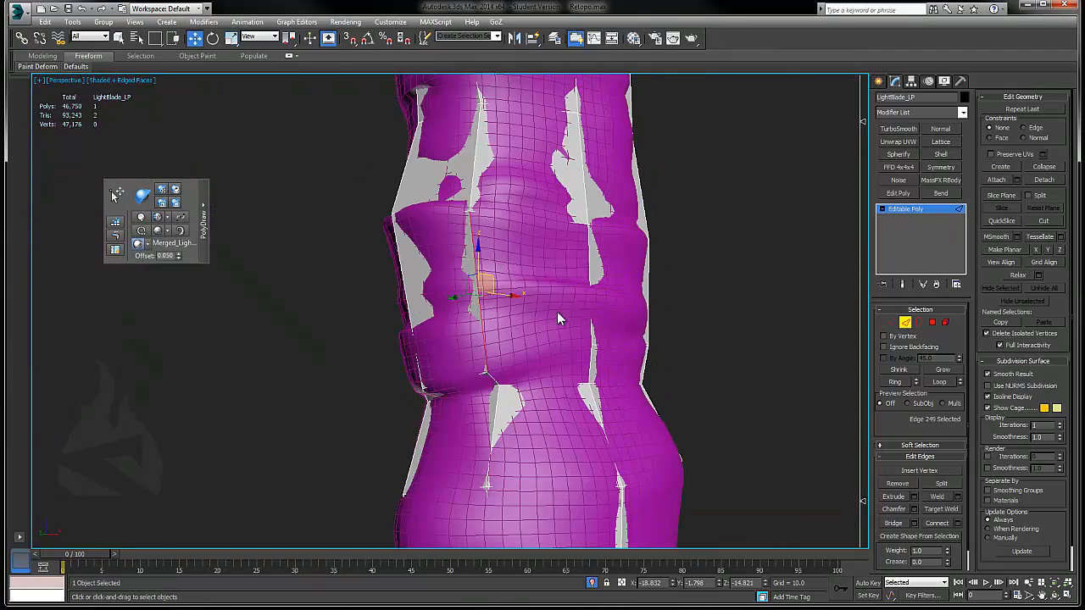
key("semicolon")
middle_click_drag(595, 283, 540, 262, "alt")
middle_click_drag(528, 429, 506, 356)
key("b")
middle_click_drag(480, 424, 517, 475, "alt")
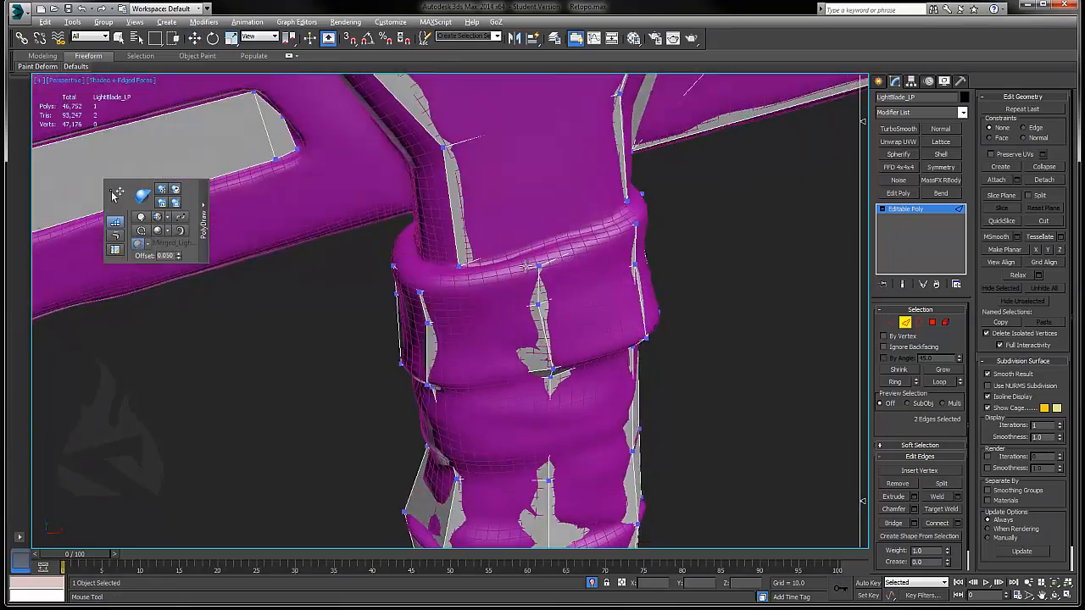
Step: Isolate the low-poly mesh and target-weld the loose vertices around the handle's collar
scroll(511, 279, "down", 3)
scroll(509, 286, "up", 3)
key("w")
key("alt+q")
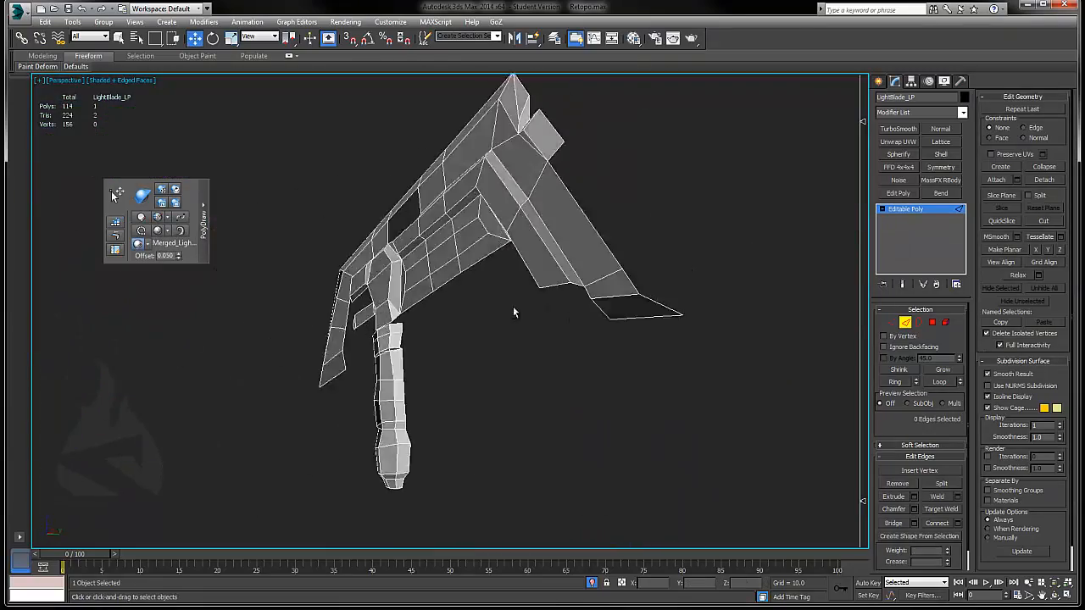
scroll(513, 306, "up", 5)
key("ctrl+shift+e")
key("1")
right_click(444, 255)
left_click(414, 321)
middle_click_drag(534, 311, 557, 311)
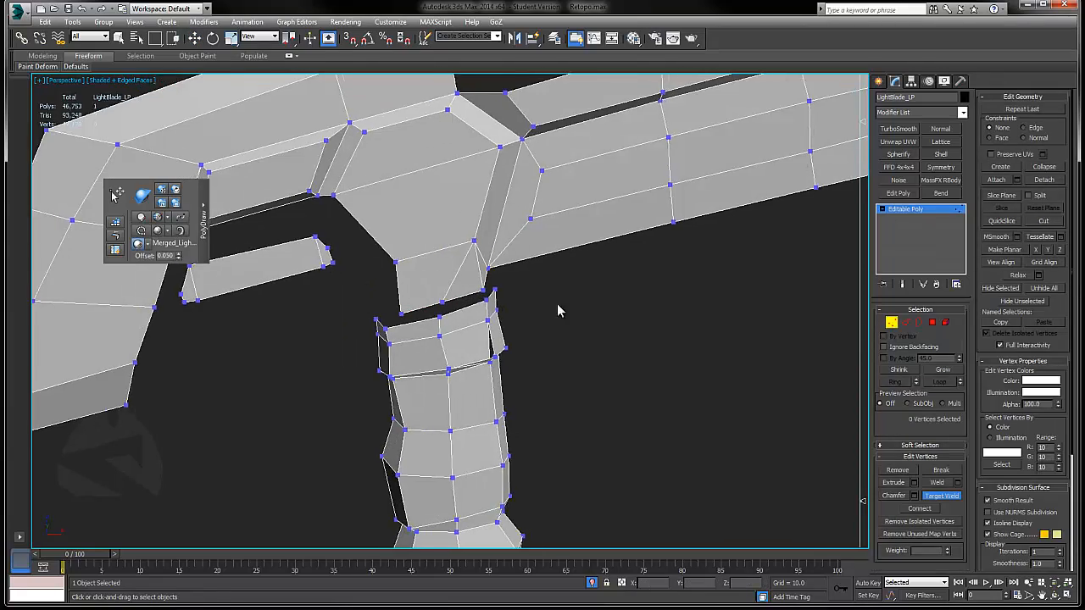
scroll(557, 310, "up", 2)
left_click(441, 223)
left_click(499, 206)
Step: Delete the misaligned polygons on the side of the handle's collar
scroll(480, 357, "up", 3)
key("4")
left_click(383, 267)
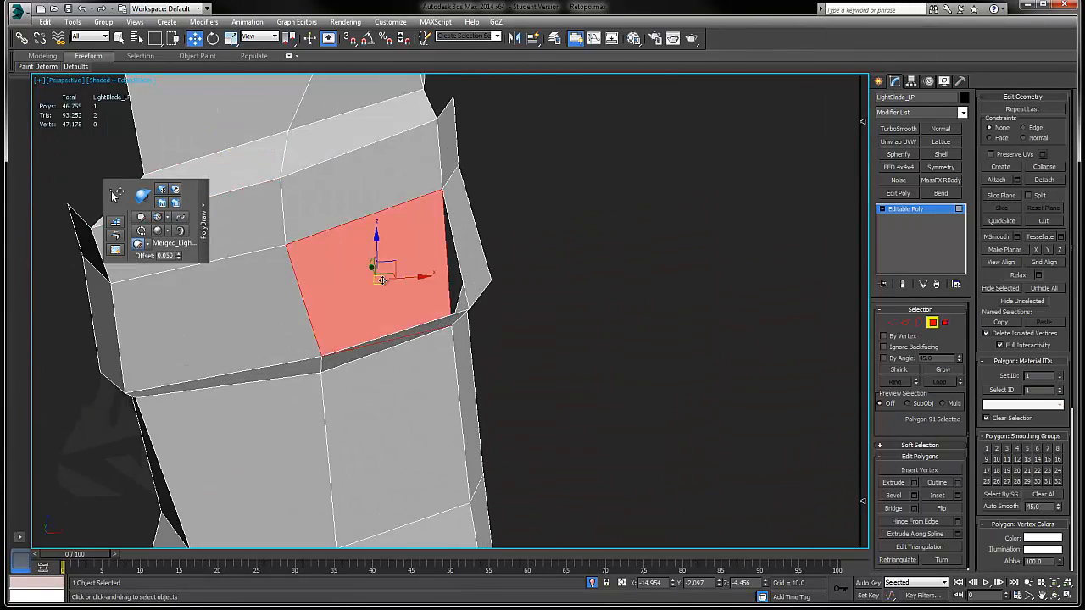
key("ctrl+z")
middle_click_drag(382, 267, 392, 310, "alt")
left_click(392, 311, "ctrl")
key("Delete")
left_click(461, 275, "ctrl")
key("Delete")
Step: Select the facing open edges around the handle's neck and collar and bridge them
key("2")
middle_click_drag(470, 225, 475, 280, "alt")
left_click(475, 187, "ctrl")
left_click(409, 255)
scroll(408, 255, "down", 4)
scroll(557, 230, "down", 2)
scroll(557, 230, "up", 4)
left_click(406, 297)
left_click(561, 239, "ctrl")
key("ctrl+b")
left_click(402, 194)
scroll(479, 178, "down", 5)
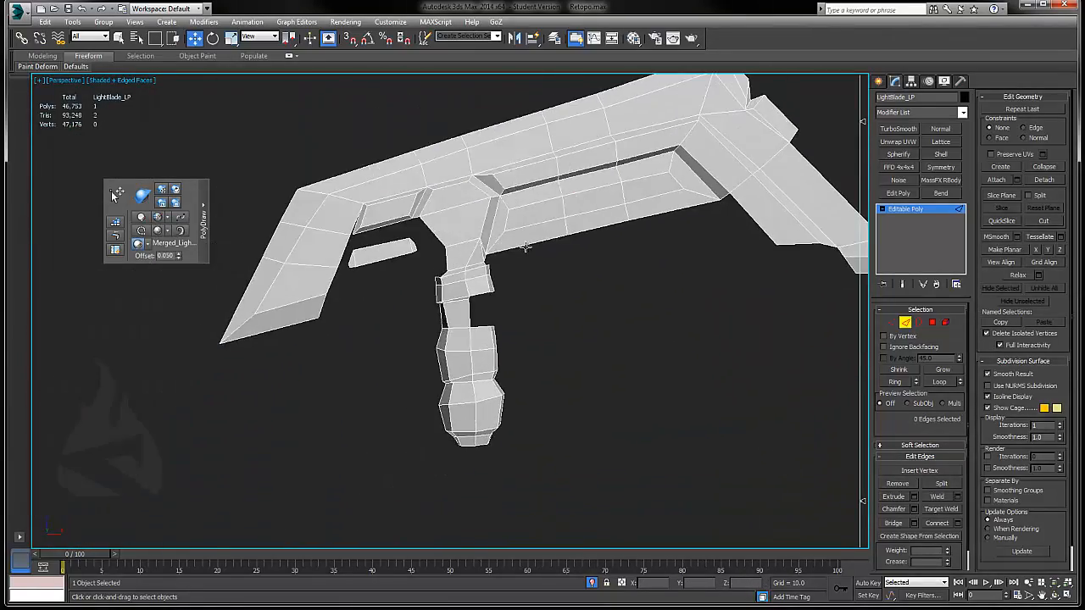
Step: Extrude the open edges at the side of the collar outward as new polygons
key("alt+q")
scroll(552, 277, "up", 5)
middle_click_drag(552, 277, 562, 255, "alt")
left_click(116, 222)
right_click(482, 246)
key("alt+q")
left_click(533, 246)
scroll(538, 238, "up", 4)
left_click(538, 209, "ctrl")
left_click_drag(569, 262, 593, 286, "shift")
middle_click_drag(594, 286, 518, 313, "alt")
Step: Target-weld the new polygons' vertices to the collar and unhide all objects
key("1")
left_click(444, 300)
right_click(506, 300)
left_click(482, 378)
left_click(448, 310)
left_click(439, 285)
right_click(561, 315)
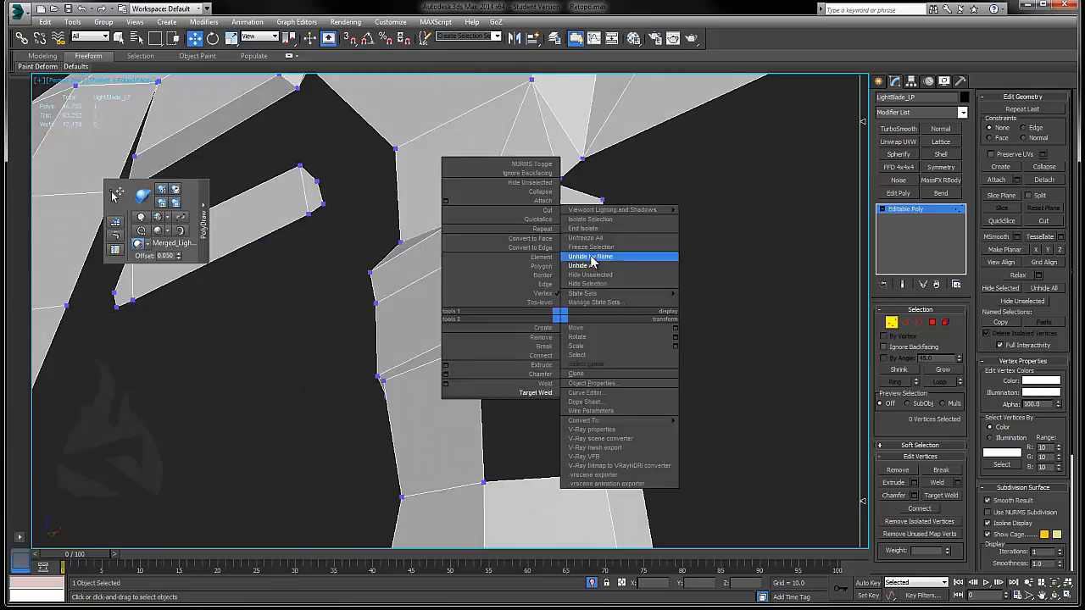
left_click(580, 266)
Step: Bridge two open edges to fill the gap in the side of the handle's collar
scroll(715, 252, "down", 2)
key("2")
left_click(721, 351)
middle_click_drag(607, 285, 447, 290, "alt")
left_click(715, 252, "ctrl")
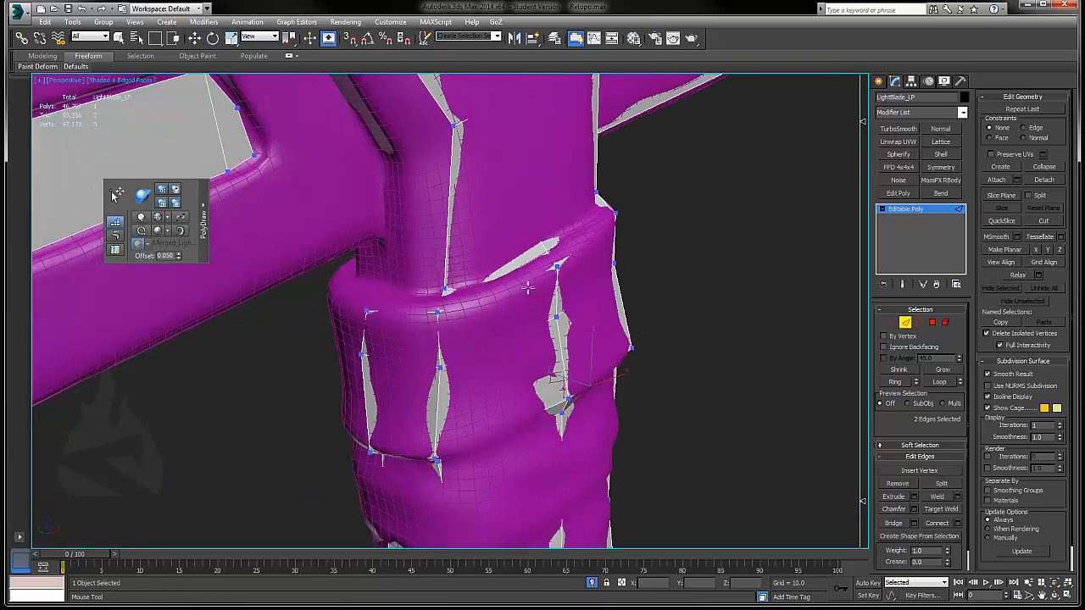
middle_click_drag(527, 289, 578, 389, "alt")
key("w")
key("ctrl+shift+b")
Step: Extend the strip on the neck's side down to the collar's rim, and undo the last vertex edit
key("1")
key("ctrl+shift+w")
key("Delete")
key("1")
key("ctrl+shift+w")
key("4")
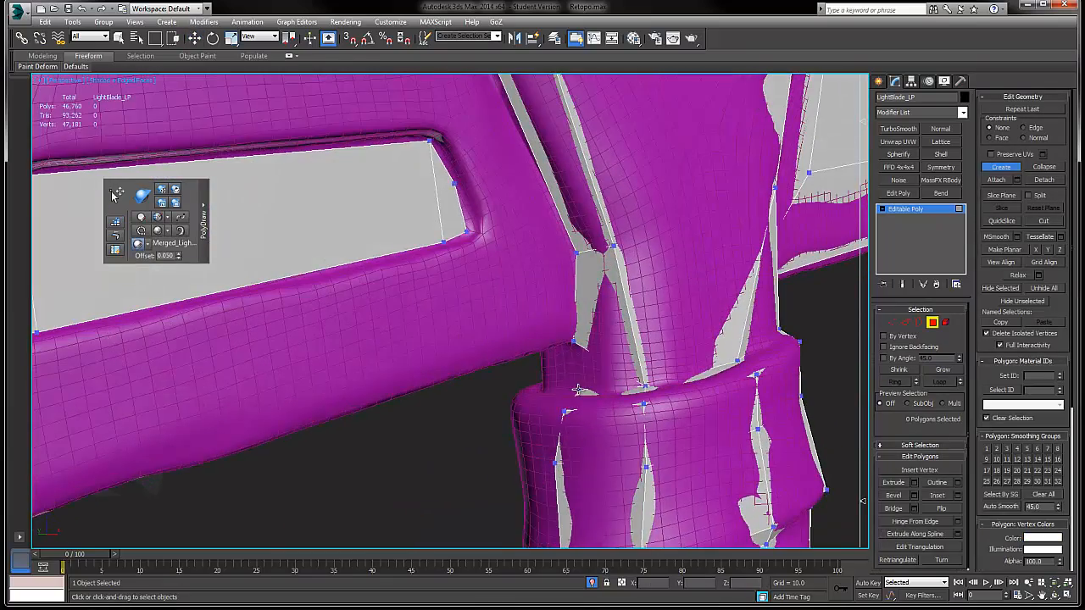
key("1")
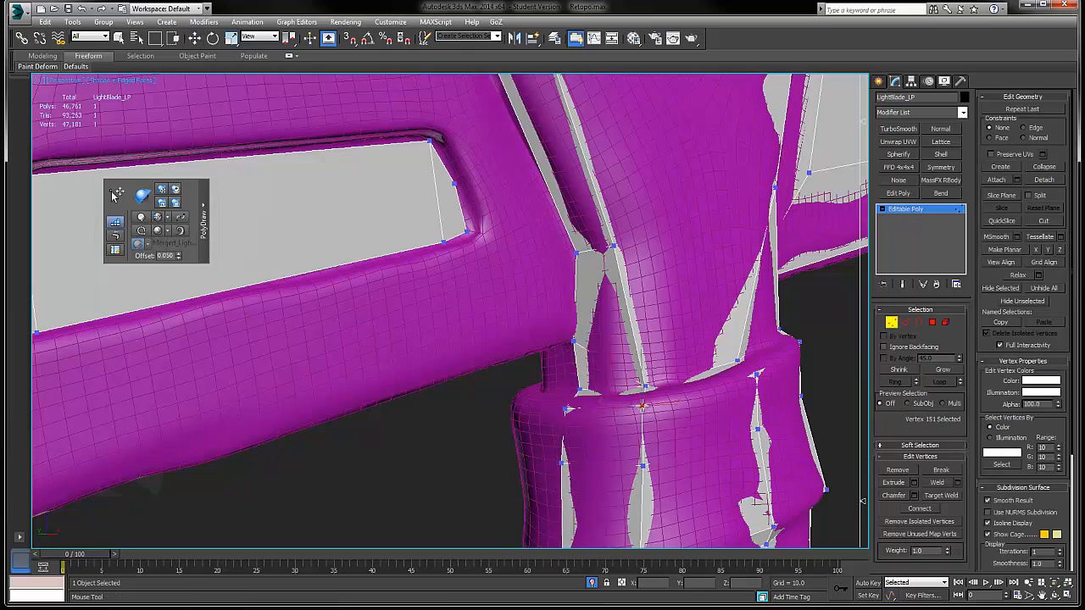
key("ctrl+z")
middle_click_drag(641, 406, 626, 377, "alt")
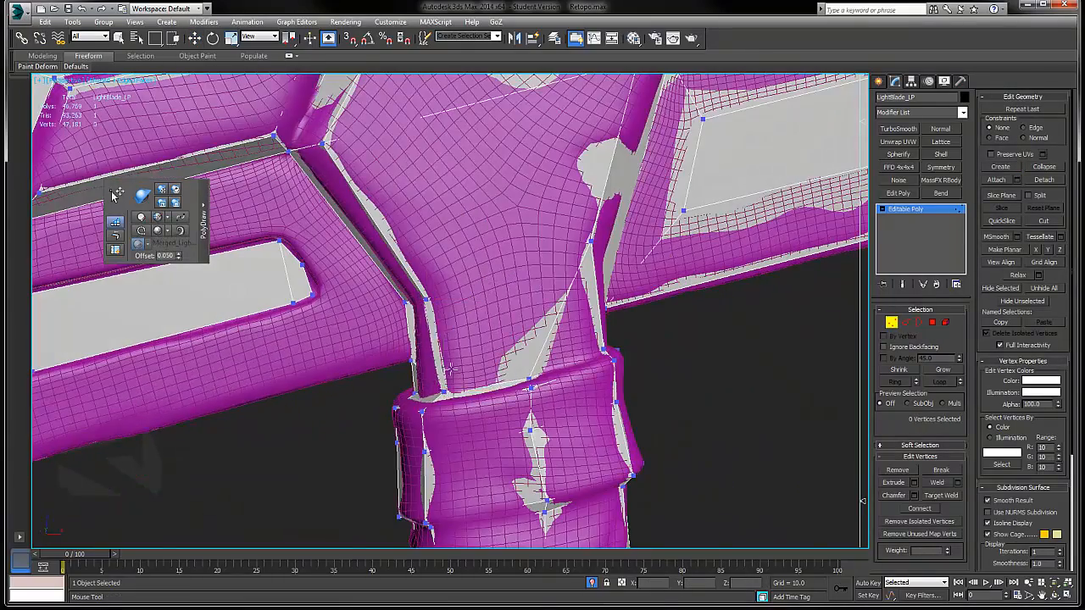
Step: Isolate the low-poly mesh, connect the two selected neck vertices with an edge, and exit isolation
key("w")
middle_click_drag(451, 369, 542, 315, "alt")
key("alt+q")
left_click_drag(526, 252, 455, 218)
right_click(534, 337)
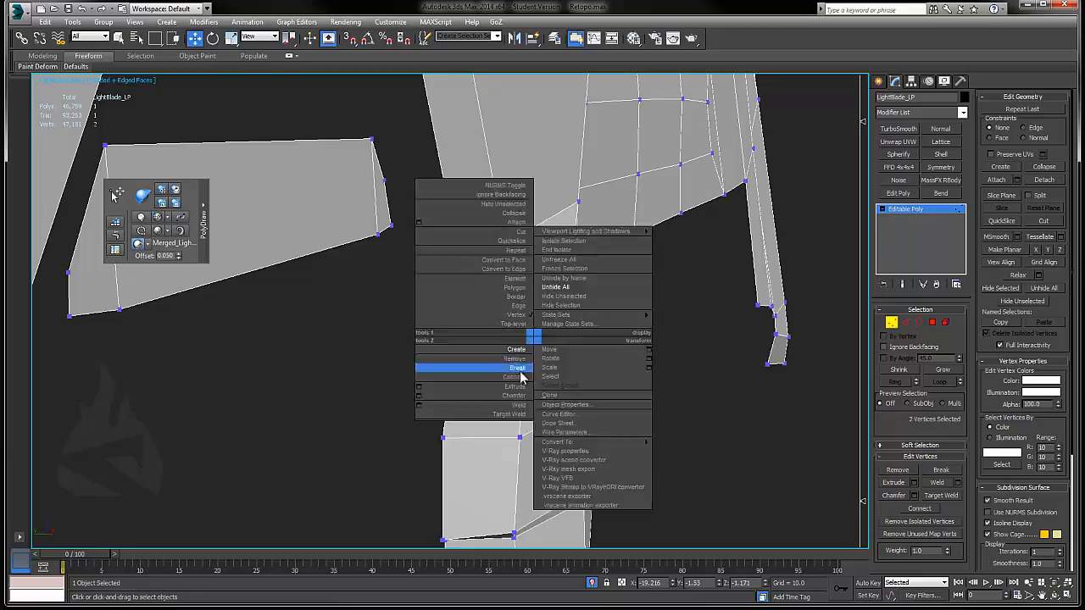
left_click(514, 377)
scroll(565, 328, "down", 3)
left_click(564, 328)
key("alt+q")
Step: Target-weld the open vertices around the neck and switch back to PolyDraw's Step Build
scroll(564, 327, "up", 4)
middle_click_drag(565, 328, 398, 241, "alt")
scroll(414, 311, "down", 4)
scroll(415, 311, "up", 4)
right_click(439, 234)
left_click(417, 313)
left_click(115, 223)
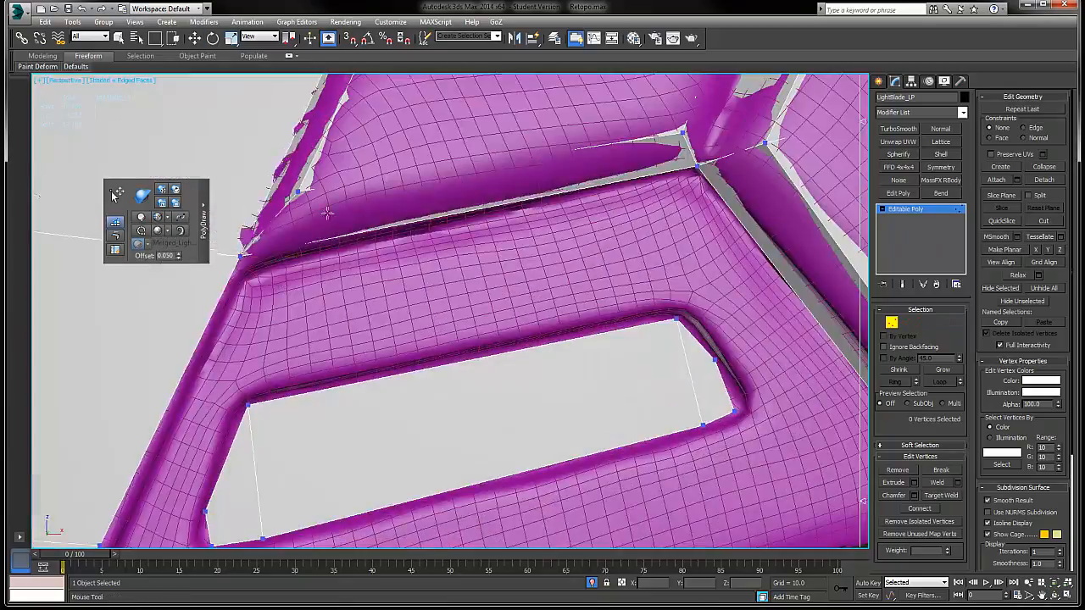
Step: Remove the small recessed panel's large fill polygons and build a narrow strip along its upper edge
scroll(543, 254, "down", 3)
middle_click_drag(543, 255, 412, 296, "alt")
left_click(528, 232)
scroll(543, 280, "down", 3)
key("4")
scroll(441, 255, "up", 2)
scroll(412, 295, "up", 3)
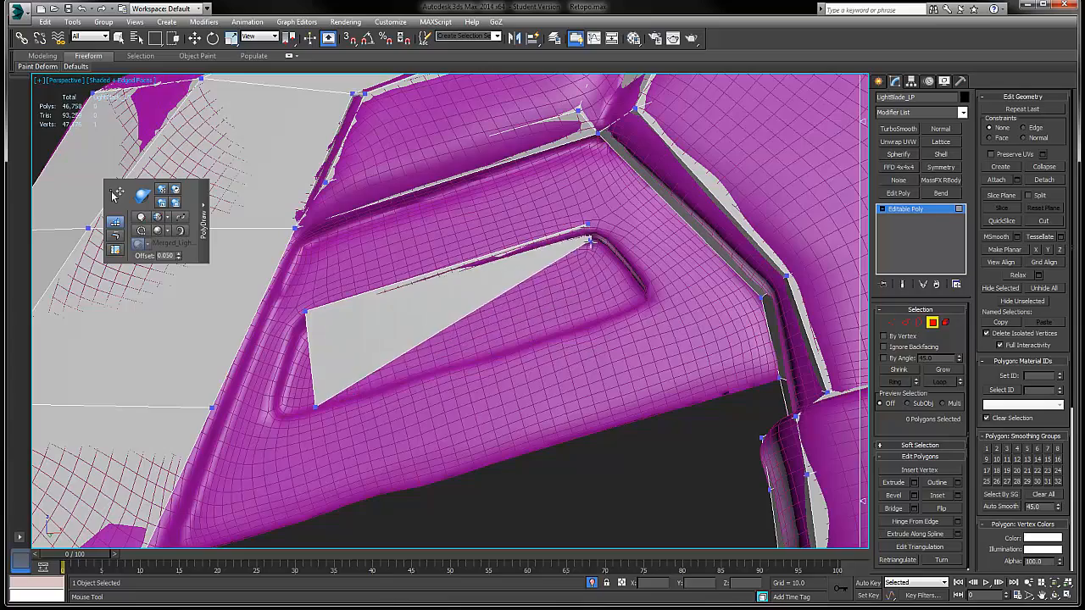
middle_click_drag(309, 329, 316, 344)
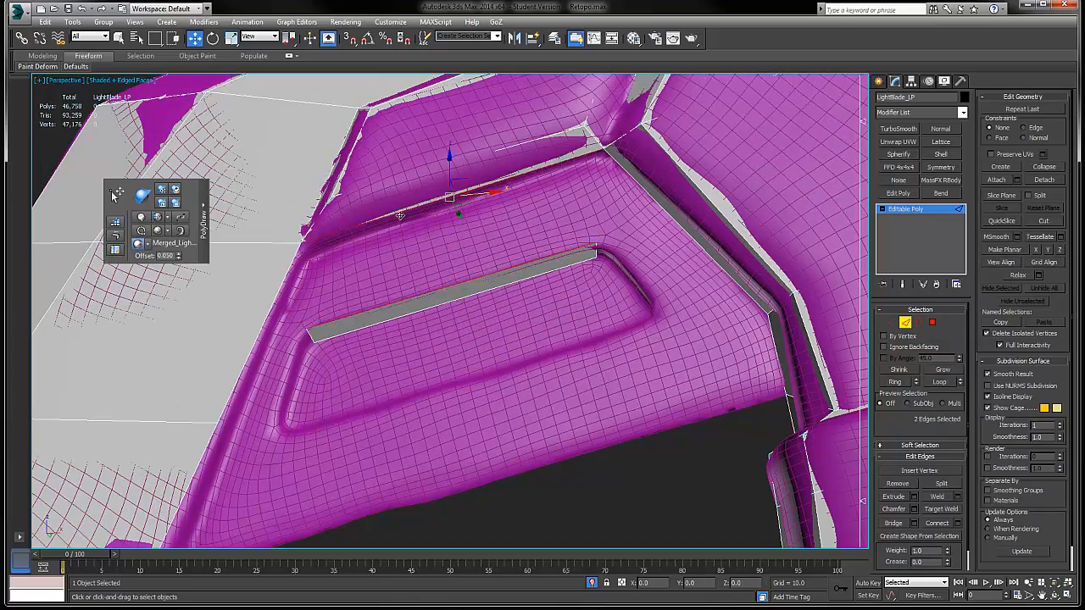
key("alt+b")
middle_click_drag(469, 334, 539, 261, "alt")
key("ctrl+z")
Step: Build a strip of polygons into the groove above the small recessed panel and adjust its corner vertices to the sculpt
key("4")
scroll(351, 268, "up", 2)
key("7")
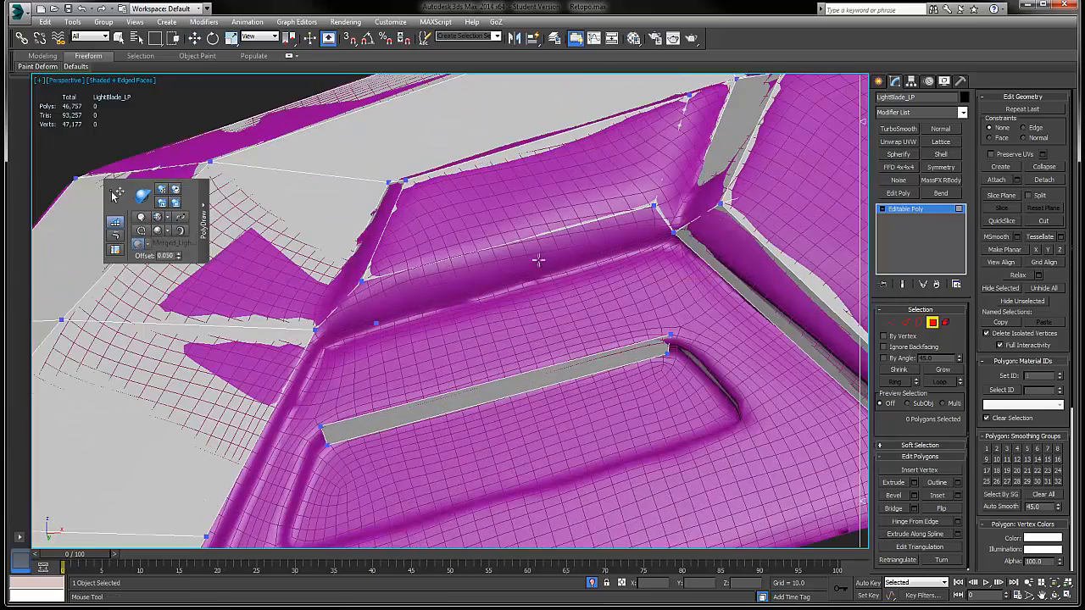
middle_click_drag(603, 289, 546, 219, "alt")
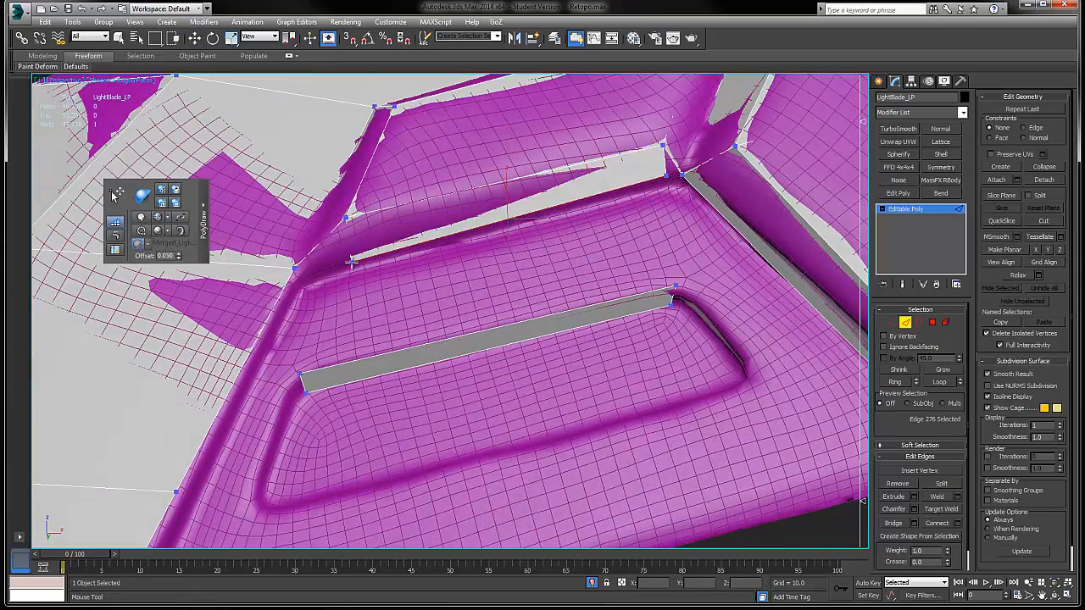
key("1")
right_click(665, 187)
left_click(629, 272)
middle_click_drag(393, 252, 407, 246)
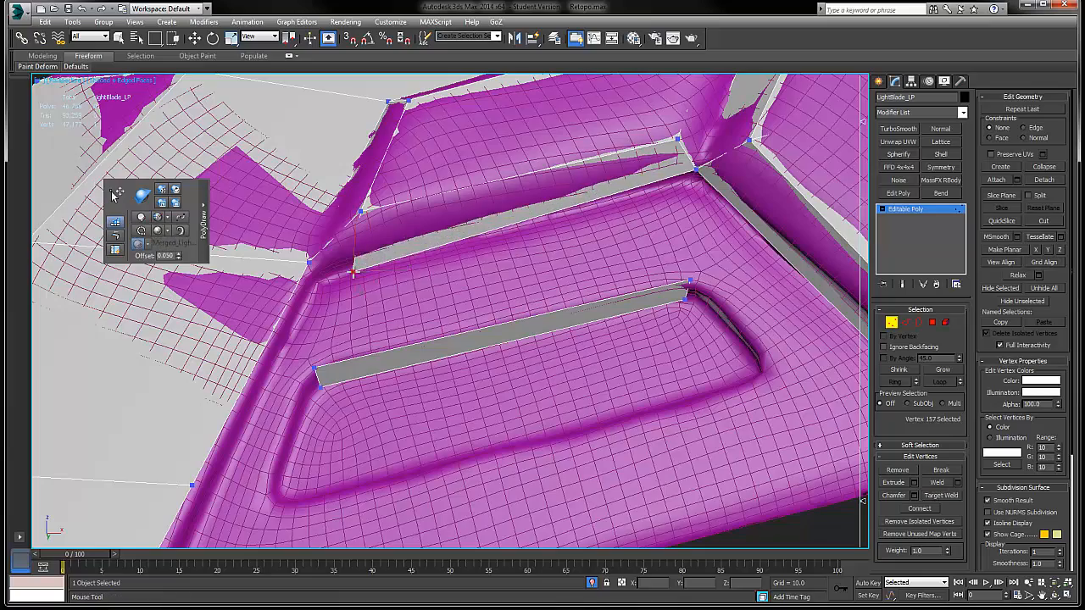
Step: Bridge the groove strip to the small recess's upper strip and build a strip down the recess's hub-side end
key("2")
middle_click_drag(659, 177, 564, 161)
left_click_drag(554, 258, 580, 268, "shift")
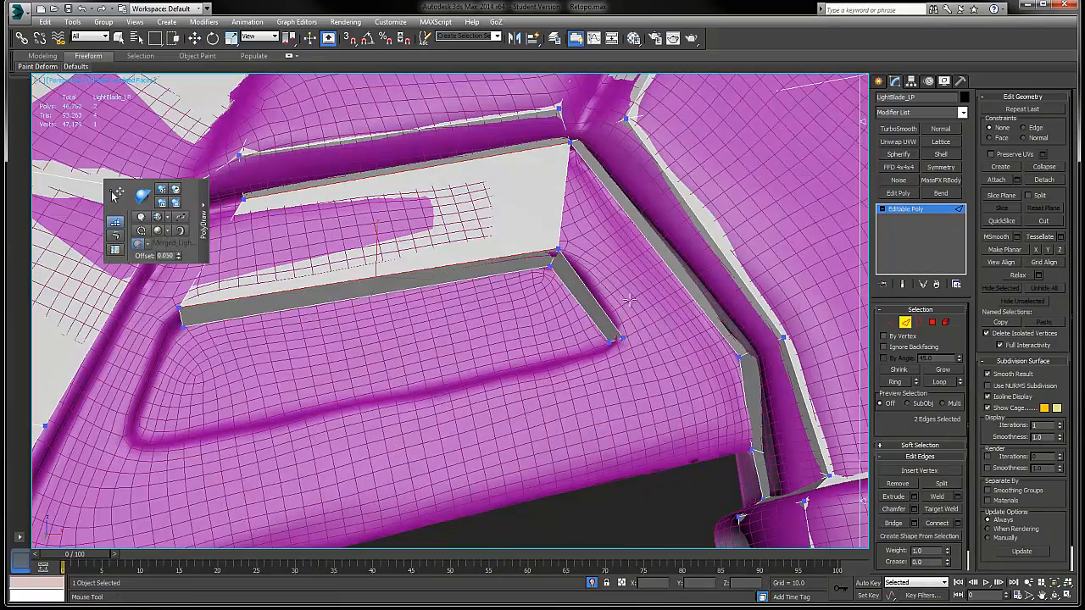
left_click(456, 366)
scroll(559, 255, "down", 1)
middle_click_drag(305, 279, 317, 304, "alt")
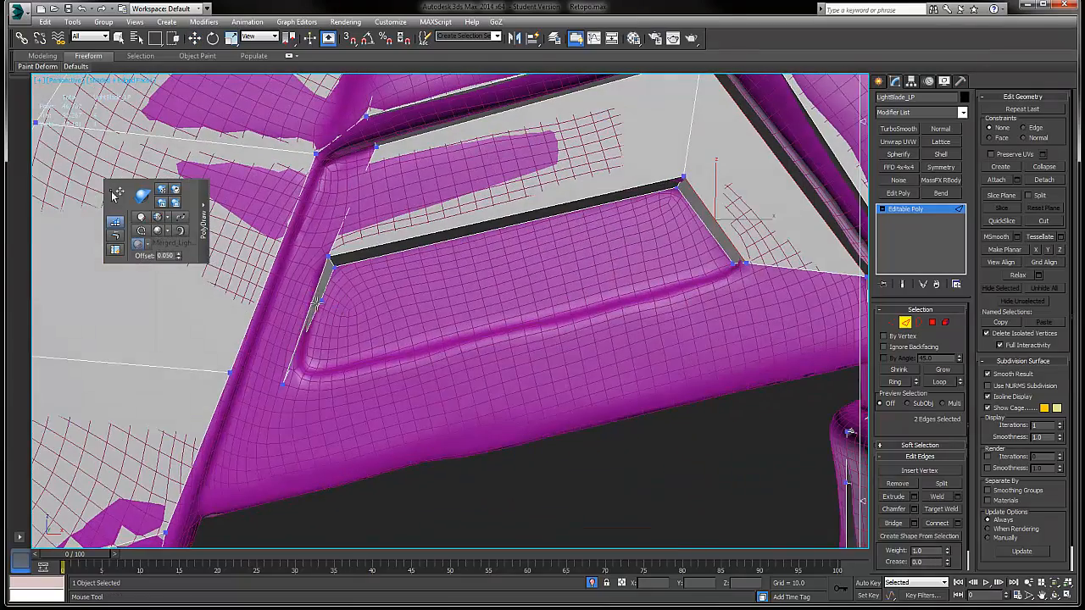
Step: Fit the strip at the small recess's blade-side end and bridge its inner edge to the opposite one as a floor
left_click_drag(330, 256, 323, 259, "ctrl+alt+shift")
left_click_drag(309, 369, 313, 366, "ctrl+alt+shift")
left_click(322, 317)
left_click(705, 225, "ctrl")
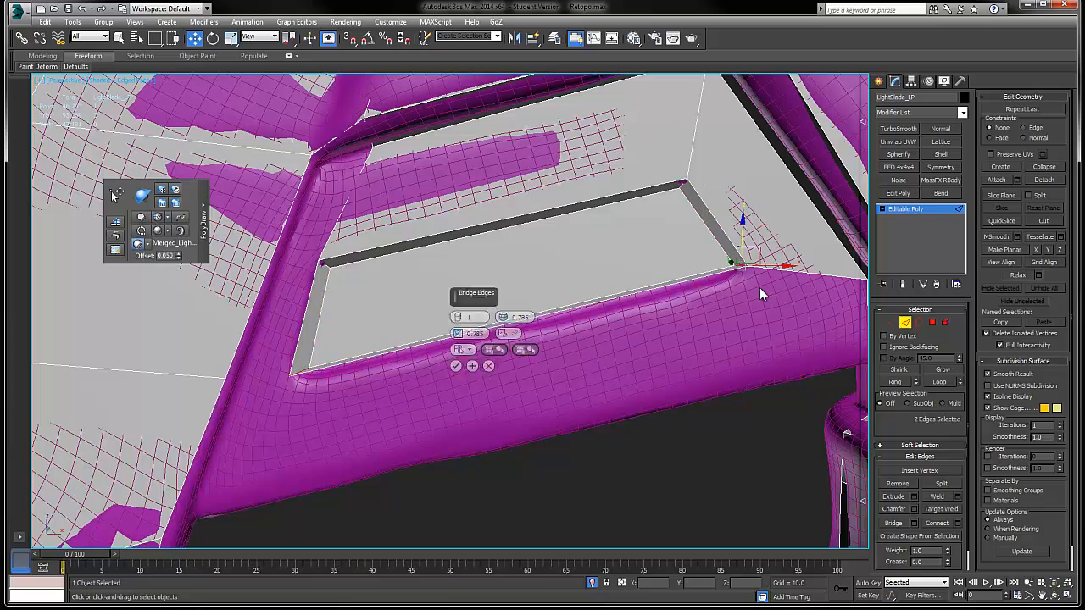
key("1")
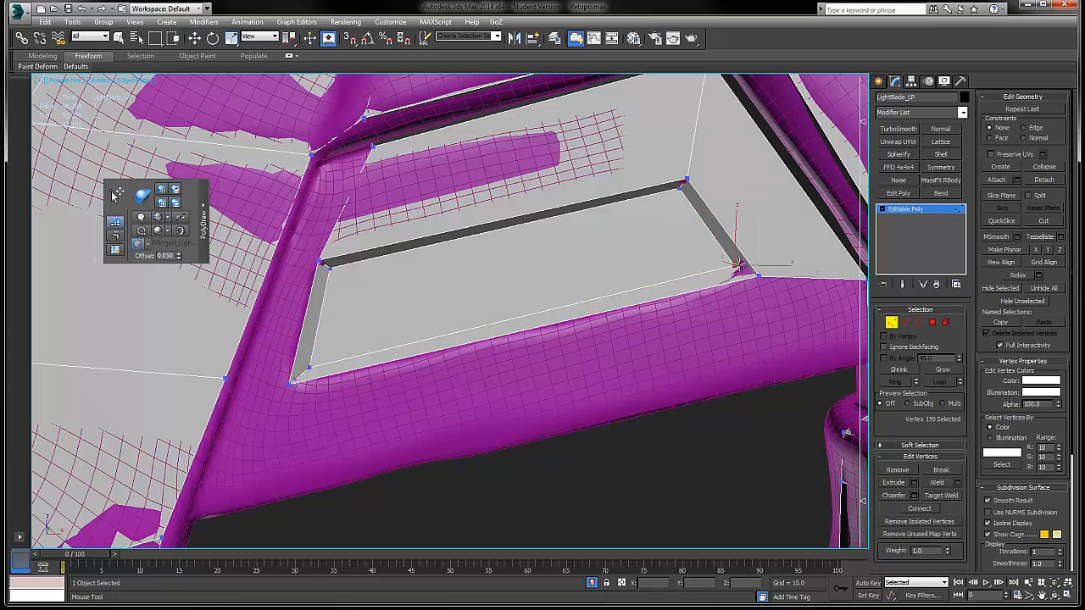
Step: Refine the small recess's lower corner and connect the ring of edges across the short blade with a new edge loop
middle_click_drag(720, 335, 680, 301, "alt")
scroll(712, 310, "up", 3)
scroll(714, 308, "down", 4)
middle_click_drag(559, 280, 513, 374, "alt")
key("2")
left_click(589, 243)
key("alt+r")
key("ctrl+shift+e")
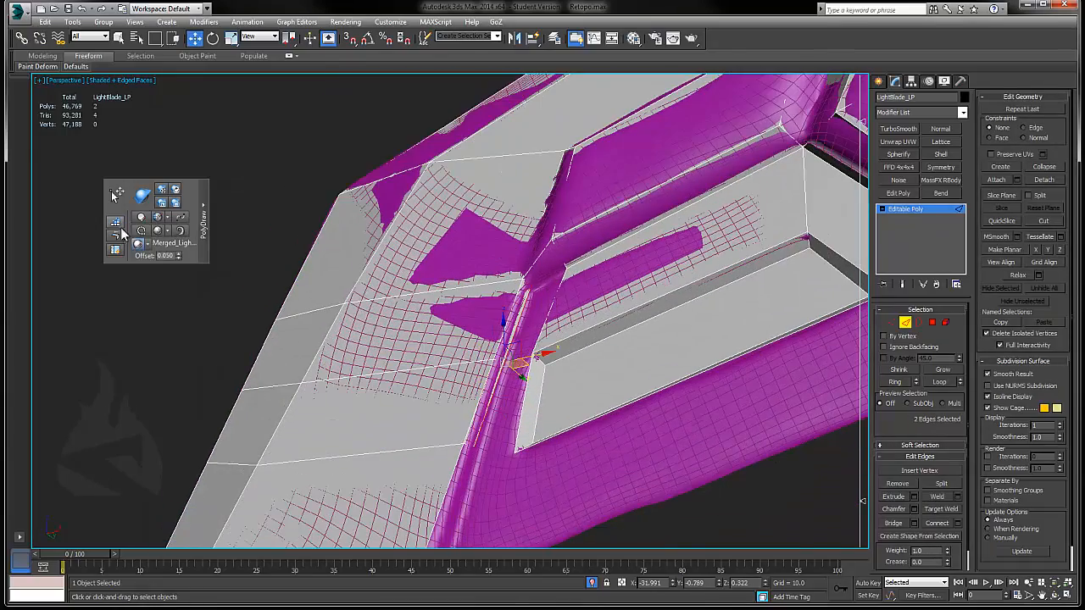
Step: Bridge the open borders between the groove, the small recess and the lower rim, and switch back to Step Build
middle_click_drag(535, 287, 533, 340, "alt")
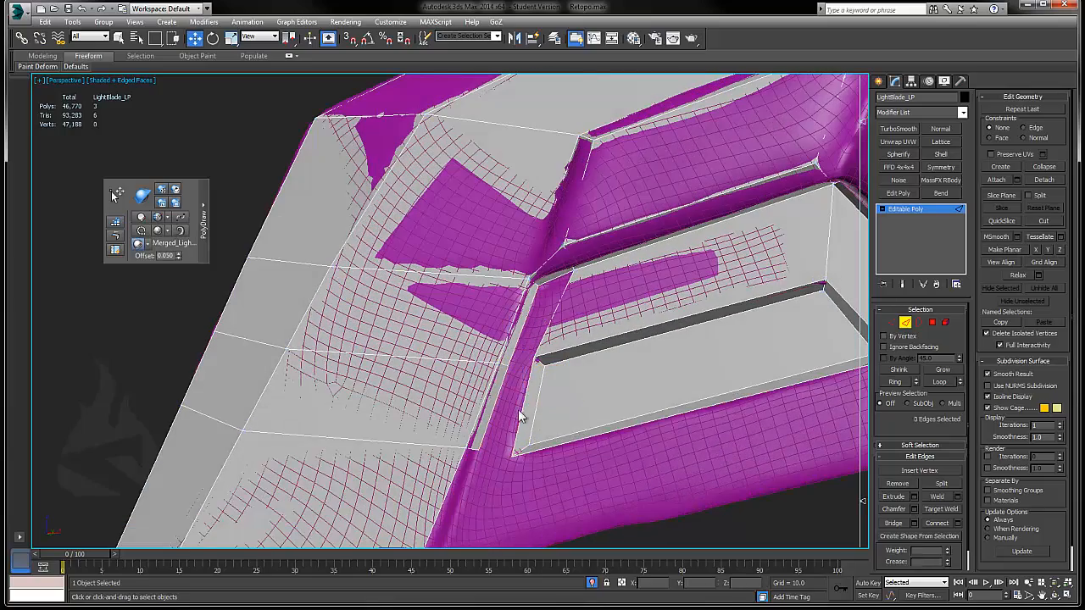
key("alt+b")
middle_click_drag(556, 285, 714, 295, "alt")
key("b")
right_click(714, 295)
key("ctrl+z")
left_click(117, 224)
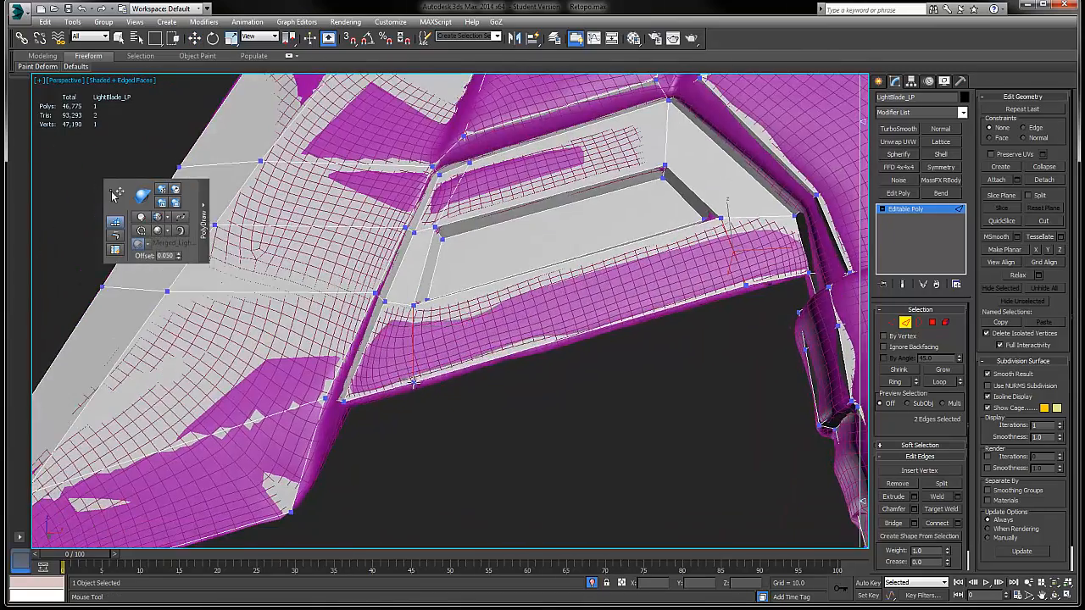
Step: Extend the open edge at the collar's rim and fill the gap on the neck's side up to the long panel's corner
mouse_move(509, 330)
middle_mouse_down("alt")
mouse_move(458, 424)
mouse_move(497, 382)
mouse_move(605, 312)
mouse_move(616, 382)
mouse_move(492, 322)
middle_mouse_up("alt")
key("4")
key("c")
scroll(542, 386, "down", 4)
scroll(532, 344, "up", 4)
key("2")
left_click(474, 288)
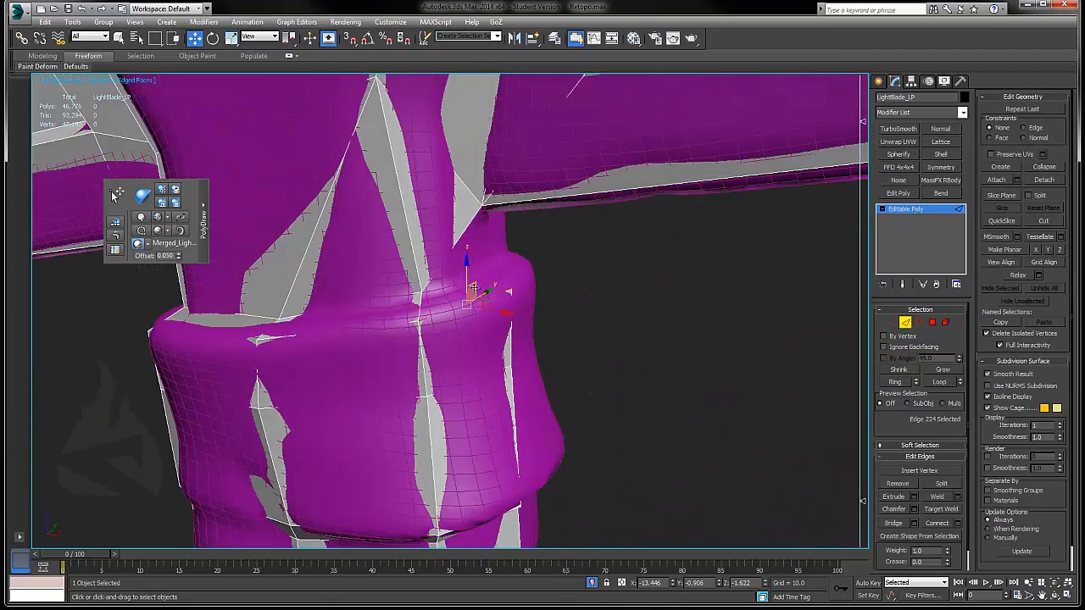
middle_click_drag(433, 288, 230, 307, "alt")
key("4")
key("c")
left_click(540, 281)
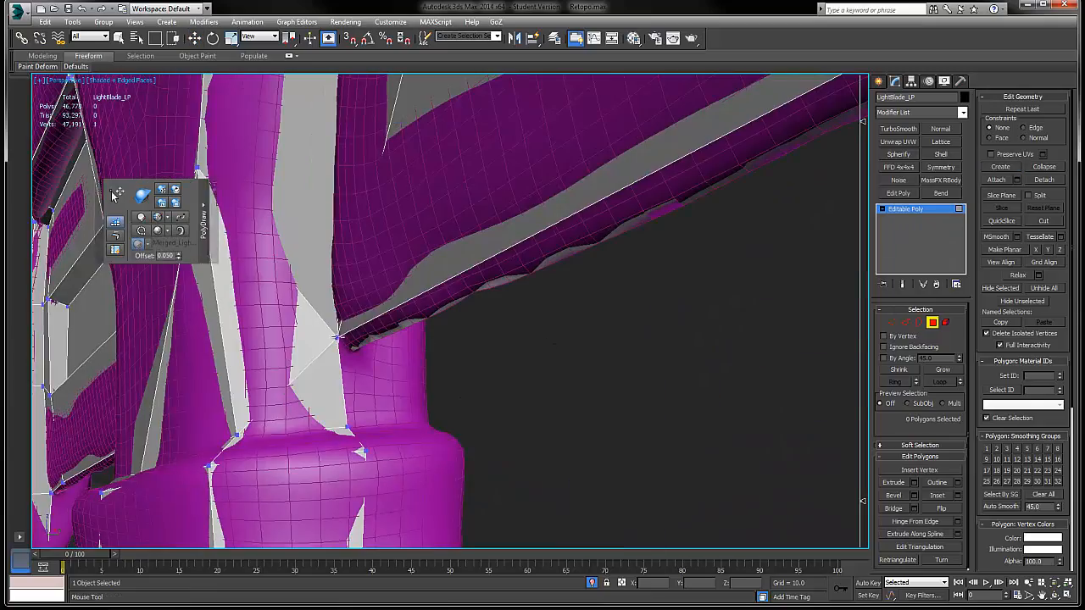
Step: Extrude the long panel's three floor polygons and scale them down to form the recess floor
middle_click_drag(338, 337, 512, 175, "alt")
scroll(509, 178, "down", 4)
scroll(627, 161, "up", 5)
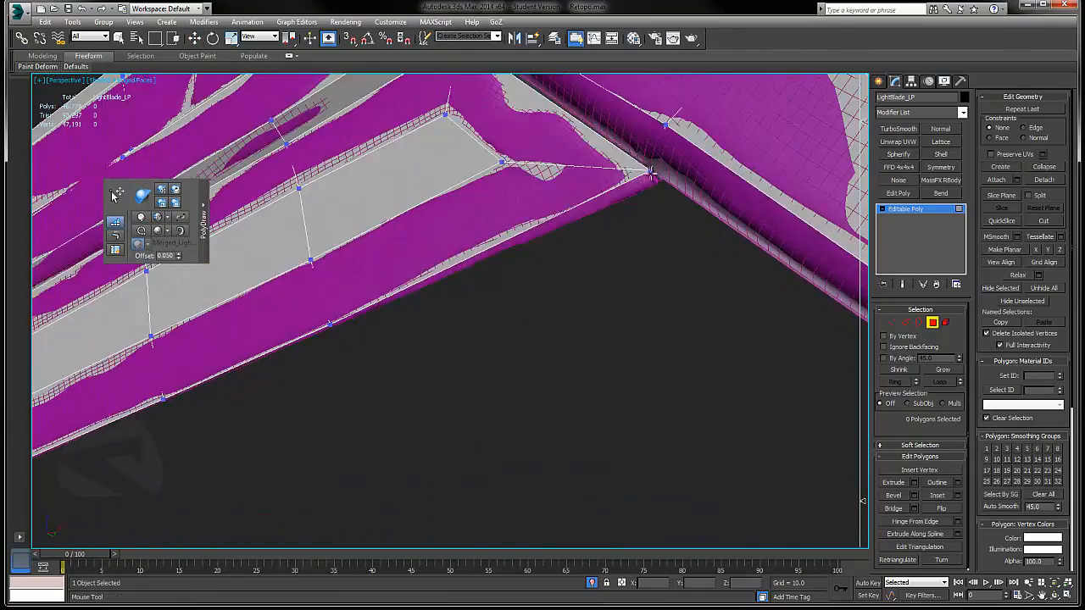
middle_click_drag(651, 172, 601, 262, "alt")
scroll(602, 259, "up", 3)
scroll(533, 286, "down", 3)
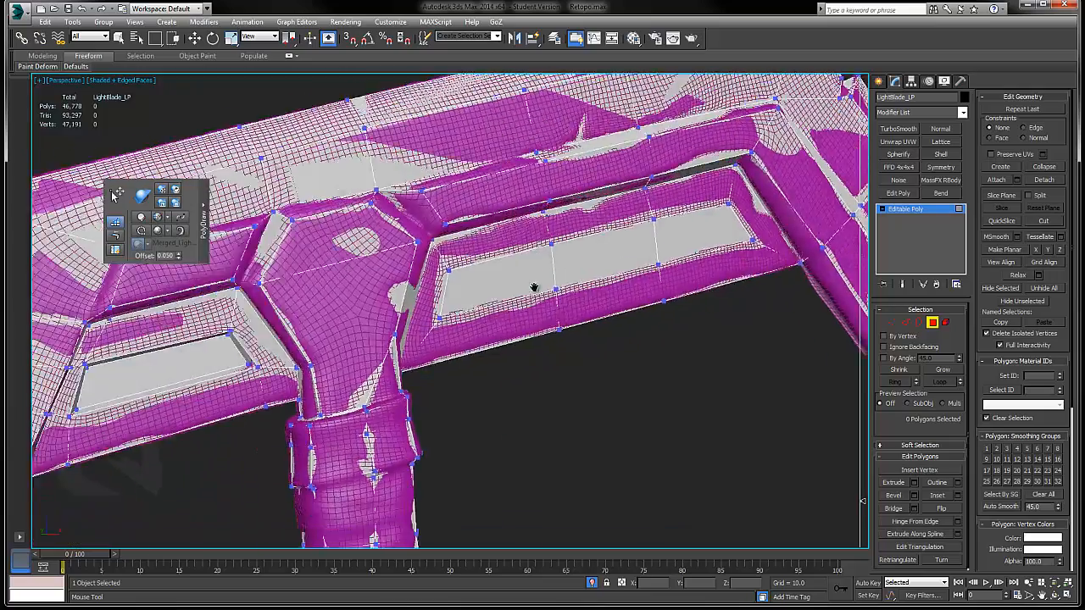
scroll(533, 286, "up", 3)
key("w")
left_click(697, 206)
left_click(559, 233, "ctrl")
left_click(381, 284, "ctrl")
left_click(914, 482)
left_click_drag(458, 333, 458, 335)
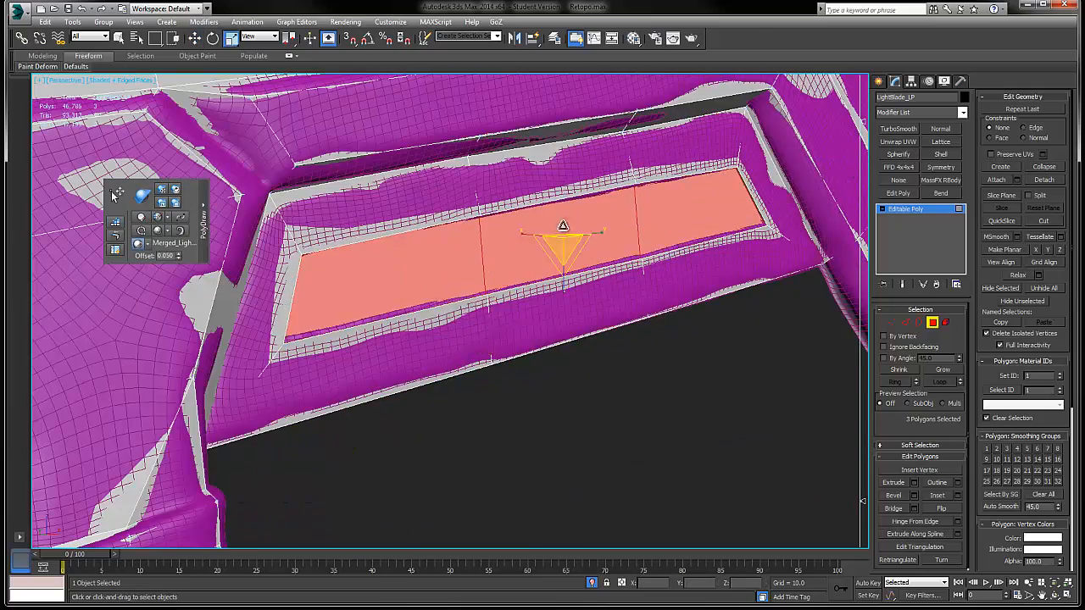
Step: Move the long recess's floor vertices onto the sculpt along both long sides and in the corners
middle_click_drag(563, 227, 343, 268, "alt")
scroll(343, 268, "up", 3)
key("alt+c")
middle_click_drag(255, 373, 246, 402, "alt")
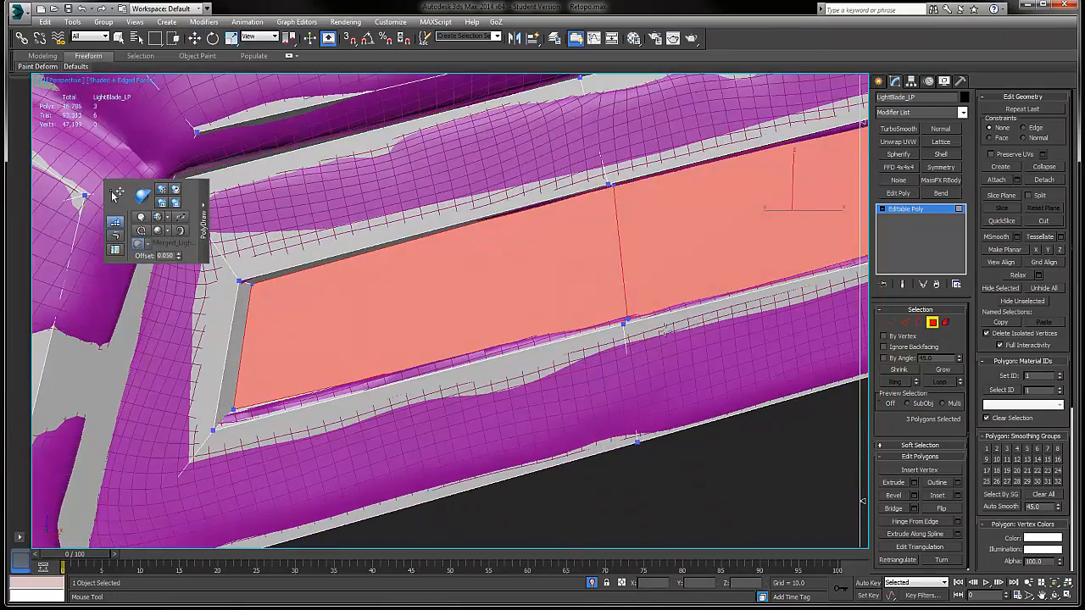
middle_click_drag(256, 289, 229, 287, "alt")
middle_click_drag(801, 123, 421, 227)
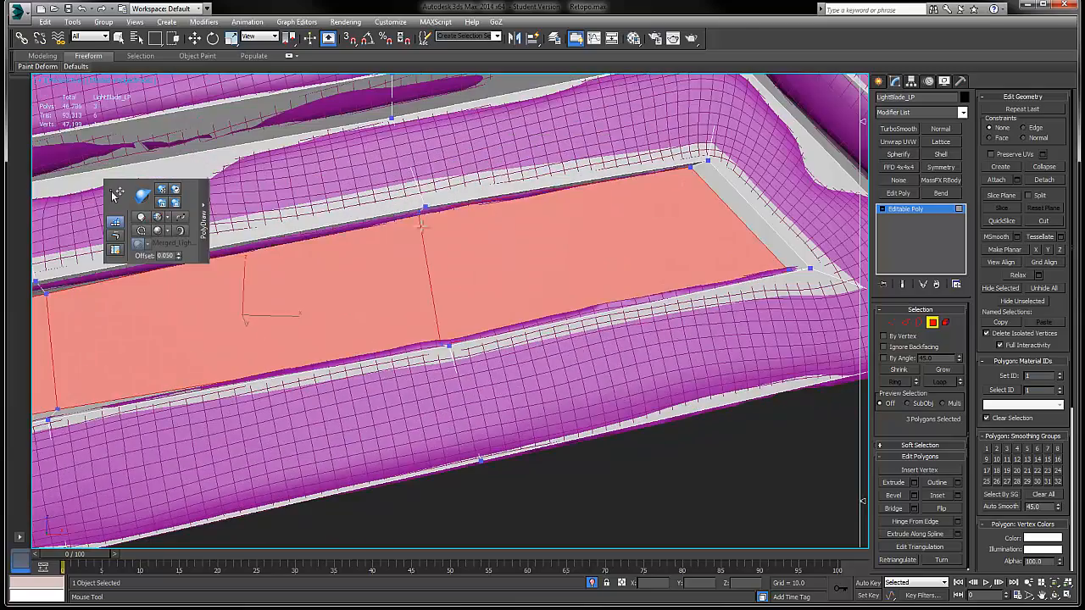
middle_click_drag(450, 339, 466, 326, "alt")
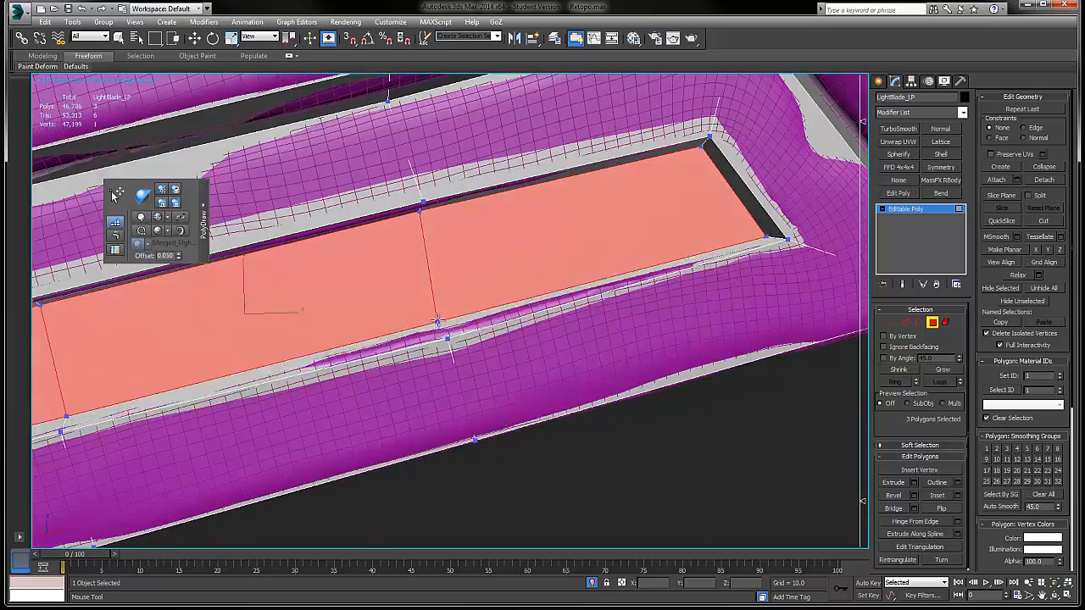
left_click_drag(438, 322, 439, 328)
Step: Isolate the low-poly mesh to examine its overall shape, and exit isolation
scroll(449, 314, "down", 6)
right_click(483, 339)
left_click(492, 364)
middle_click_drag(526, 339, 466, 290, "alt")
key("alt+q")
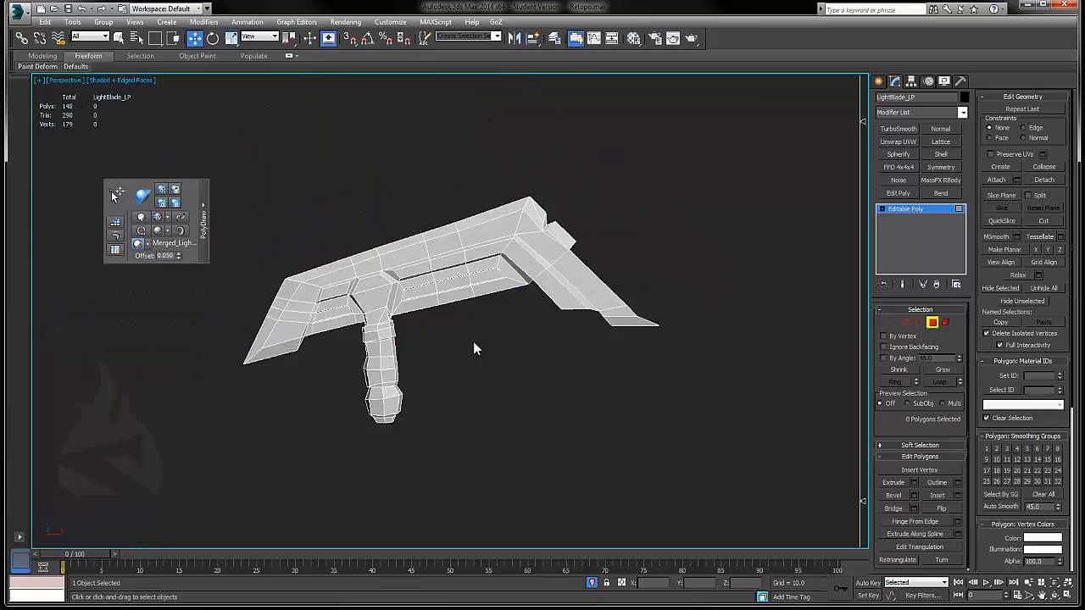
key("alt+q")
Step: Target-weld the open vertices on the low-poly mesh
scroll(647, 324, "up", 6)
key("1")
right_click(463, 358)
left_click(428, 388)
scroll(543, 356, "down", 4)
Step: Extrude an edge at the long blade's inner notch near the tip and add a Step Build polygon to the notch
middle_click_drag(499, 334, 474, 305, "alt")
middle_click_drag(475, 305, 364, 344)
scroll(365, 343, "up", 1)
key("2")
left_click(366, 240)
left_click_drag(366, 233, 365, 252, "shift")
left_click(115, 222)
middle_click_drag(322, 259, 296, 279, "alt")
middle_click_drag(455, 293, 320, 254, "alt")
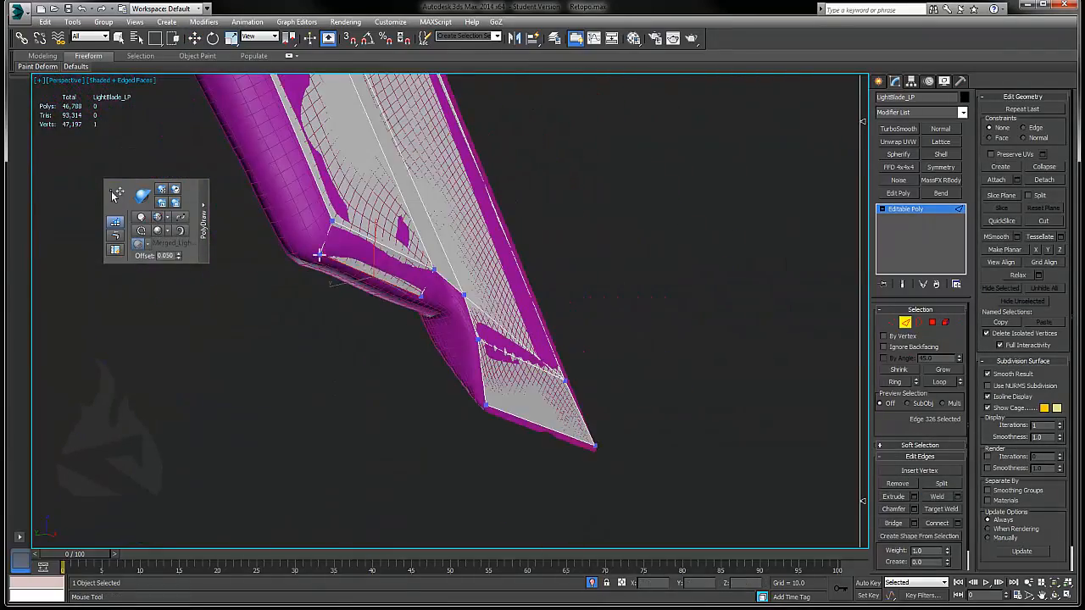
left_click(444, 318)
left_click(445, 290, "shift")
middle_click_drag(445, 290, 447, 347, "alt")
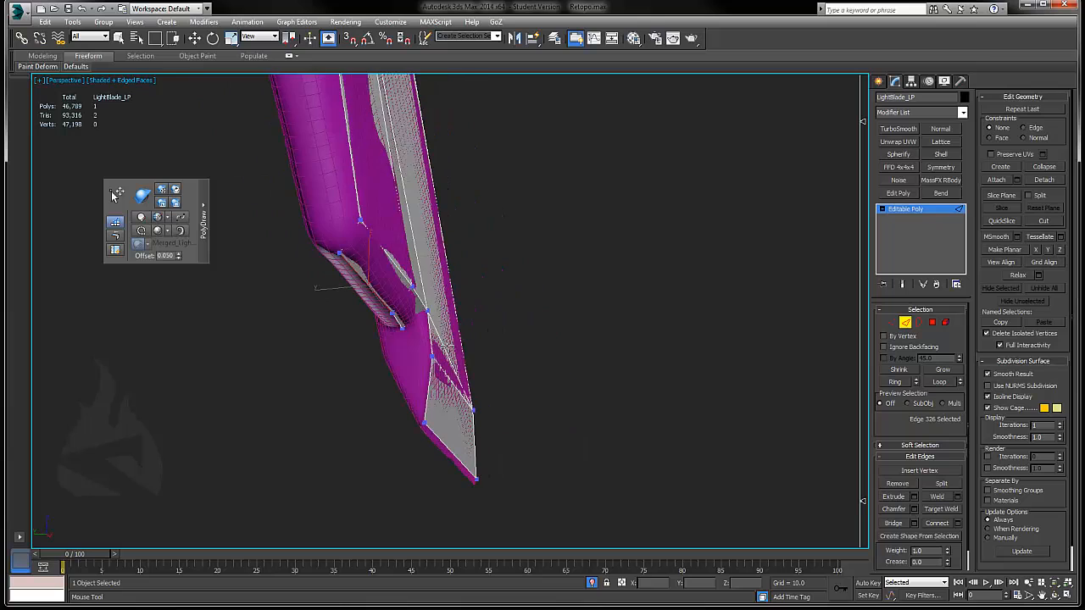
Step: Fill the remaining gap between the long blade's notch and its tip with polygons
key("4")
right_click(412, 368)
left_click(405, 381)
left_click(404, 346)
left_click(424, 431)
left_click(436, 353)
Step: Extend the long blade's inner edge into a strip along the rim and target-weld the strip's ends
key("2")
left_click(423, 234)
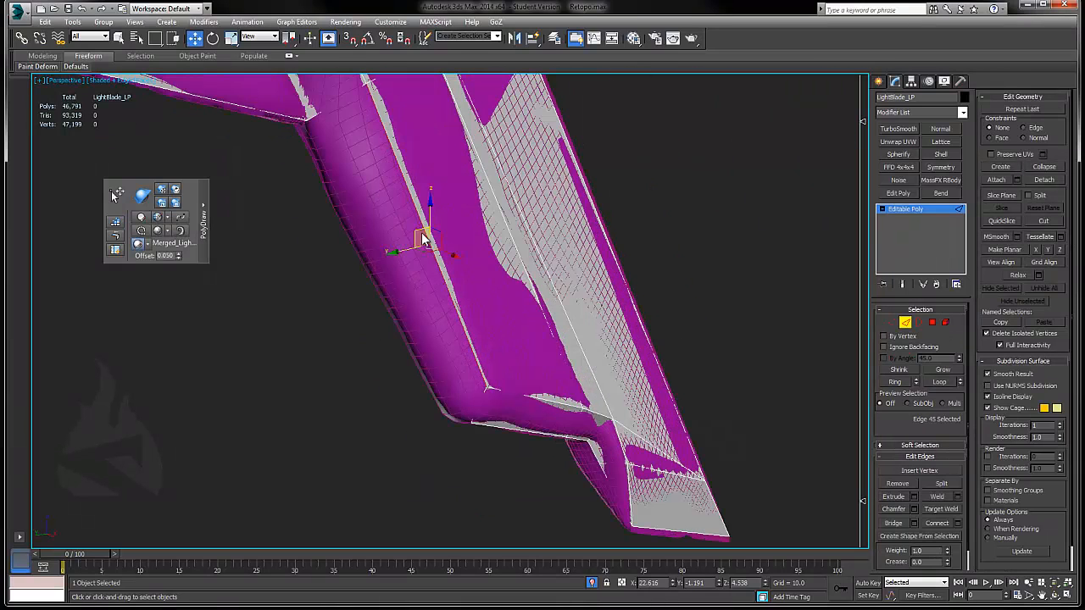
middle_click_drag(441, 298, 443, 305, "alt")
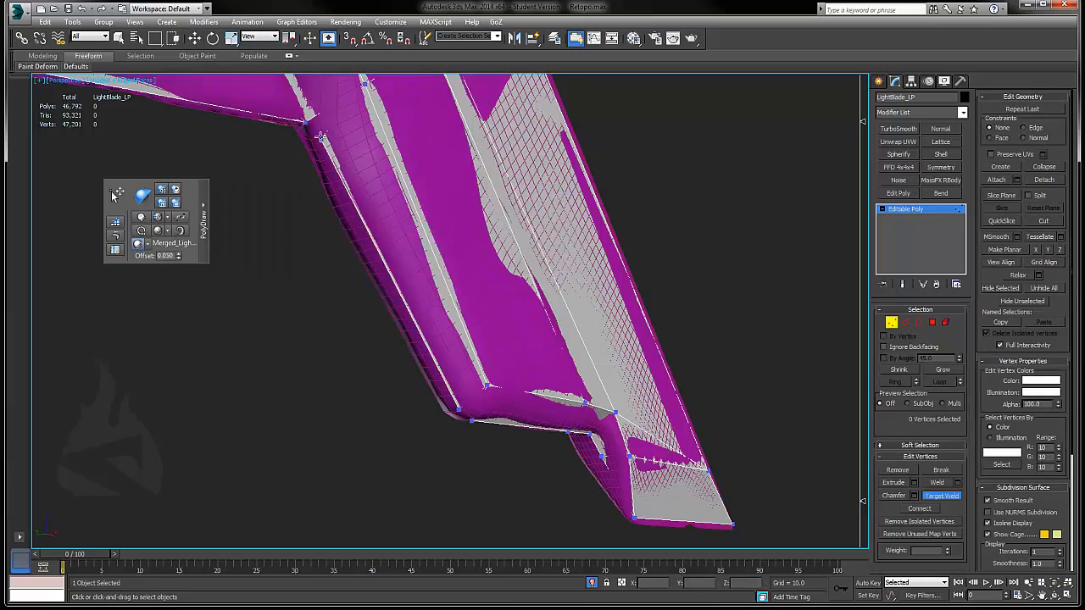
middle_click_drag(471, 410, 426, 193, "alt")
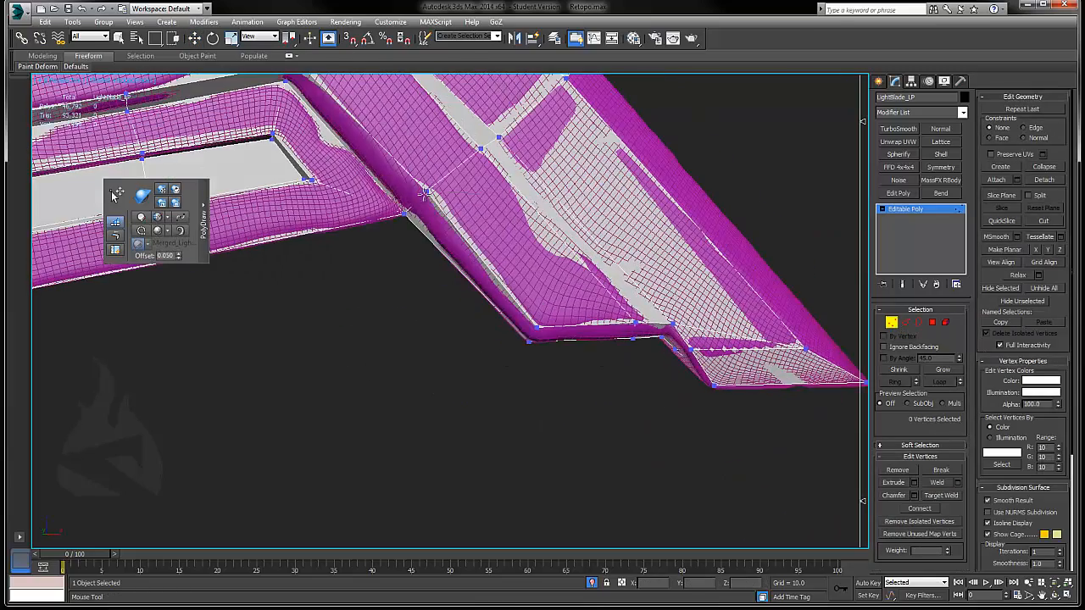
Step: Bridge the two open edges at the long blade's tip
key("2")
middle_click_drag(612, 310, 424, 141, "alt")
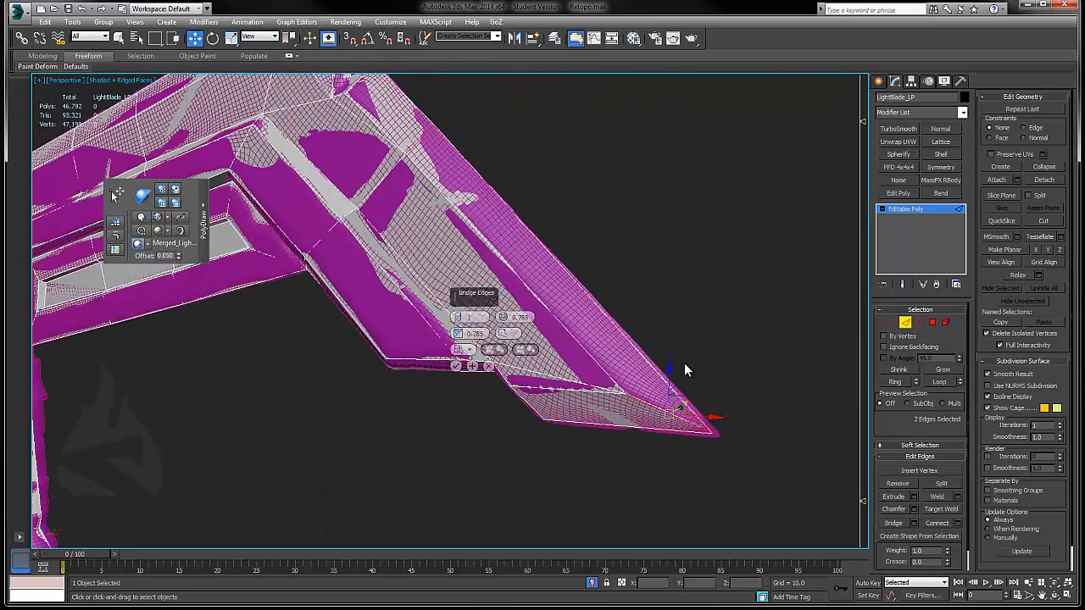
scroll(627, 462, "down", 3)
scroll(704, 204, "up", 2)
middle_click_drag(365, 255, 485, 376)
scroll(407, 228, "up", 2)
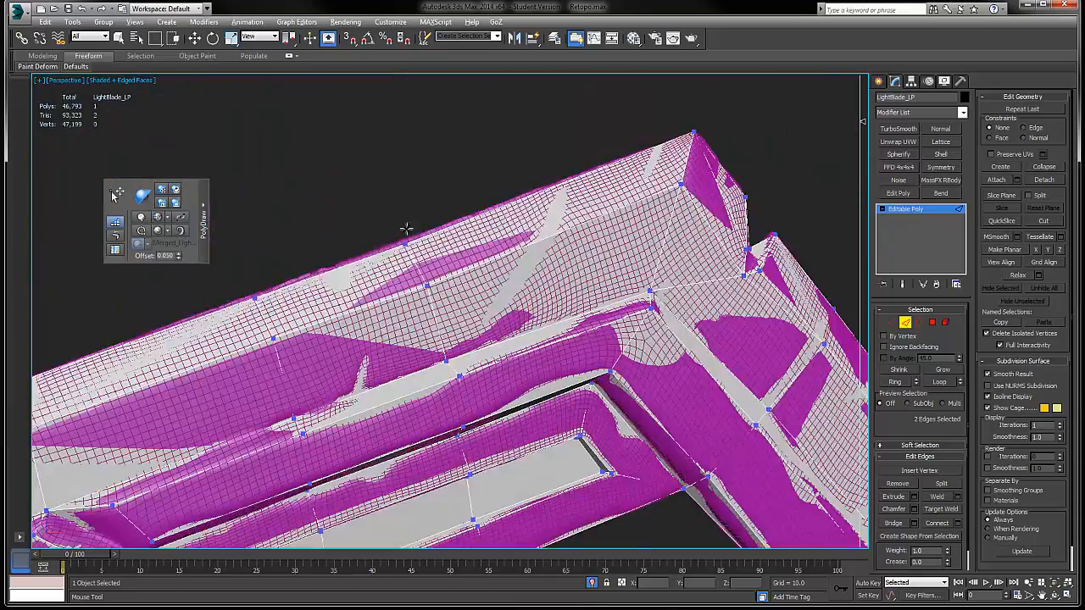
Step: Examine the whole weapon for uncovered areas between the low-poly mesh and the sculpt
middle_click_drag(270, 289, 573, 152, "alt")
scroll(573, 152, "up", 2)
scroll(512, 375, "down", 4)
middle_click_drag(666, 272, 489, 303, "alt")
scroll(512, 375, "up", 4)
scroll(591, 305, "down", 4)
right_click(465, 314)
scroll(466, 315, "up", 2)
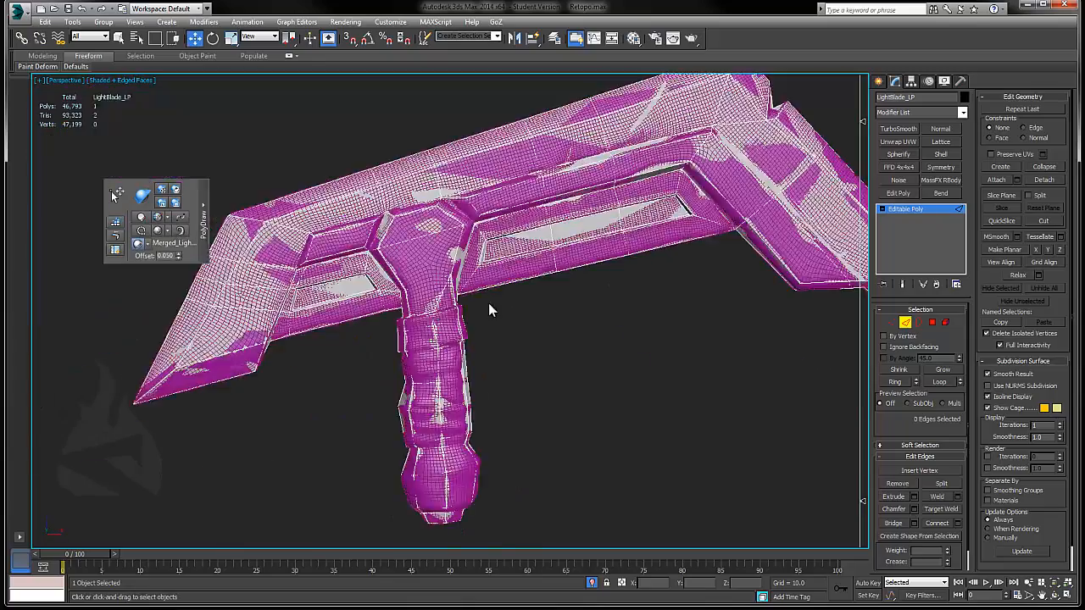
scroll(509, 292, "up", 2)
Step: Isolate the low-poly mesh and remove the surplus cross edge loop over the long panel
key("alt+q")
left_click(554, 90)
middle_click_drag(554, 91, 330, 305, "alt")
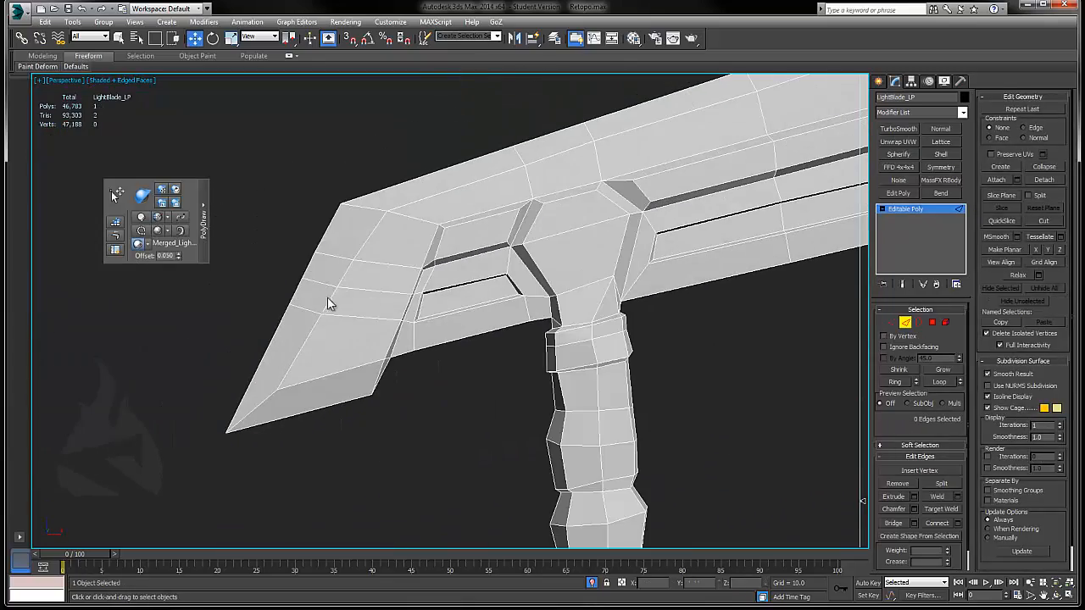
scroll(408, 277, "up", 3)
Step: Target-weld the extra vertices along the groove between the short blade and the small recessed panel
left_click(432, 273)
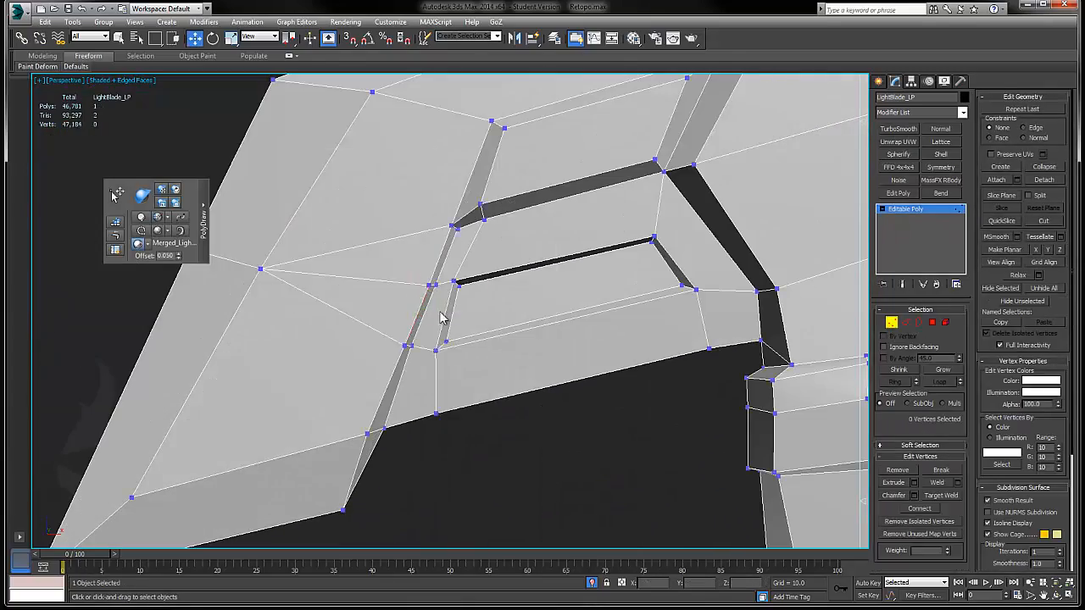
left_click(433, 286)
middle_click_drag(432, 286, 416, 305)
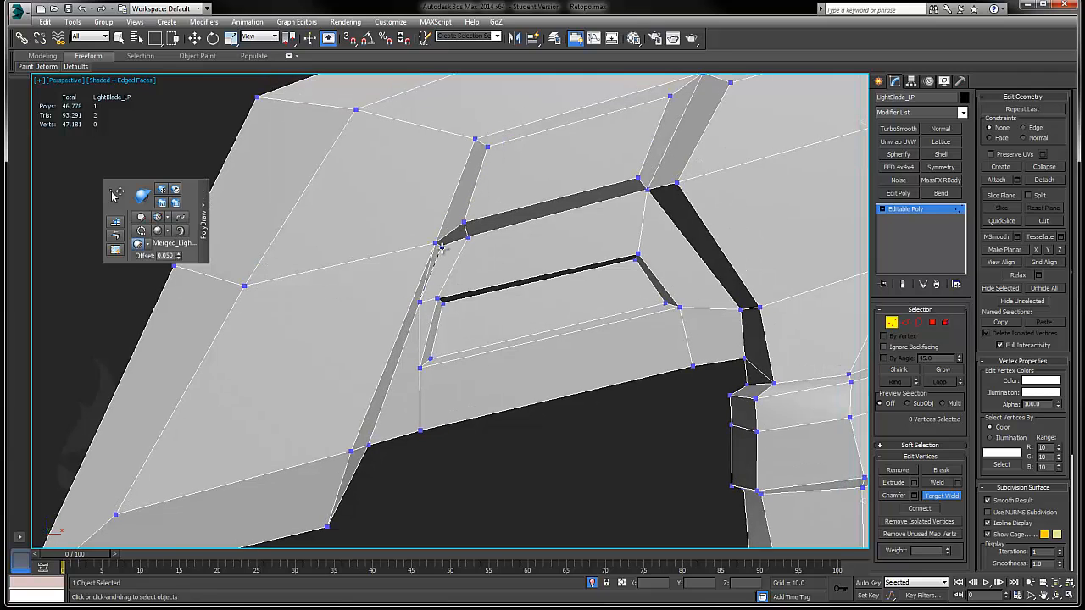
left_click(439, 246)
middle_click_drag(477, 242, 461, 393)
left_click(426, 255)
Step: Target-weld the extra lower-rim vertex of the small panel into the corner beside the neck
scroll(627, 260, "down", 4)
key("2")
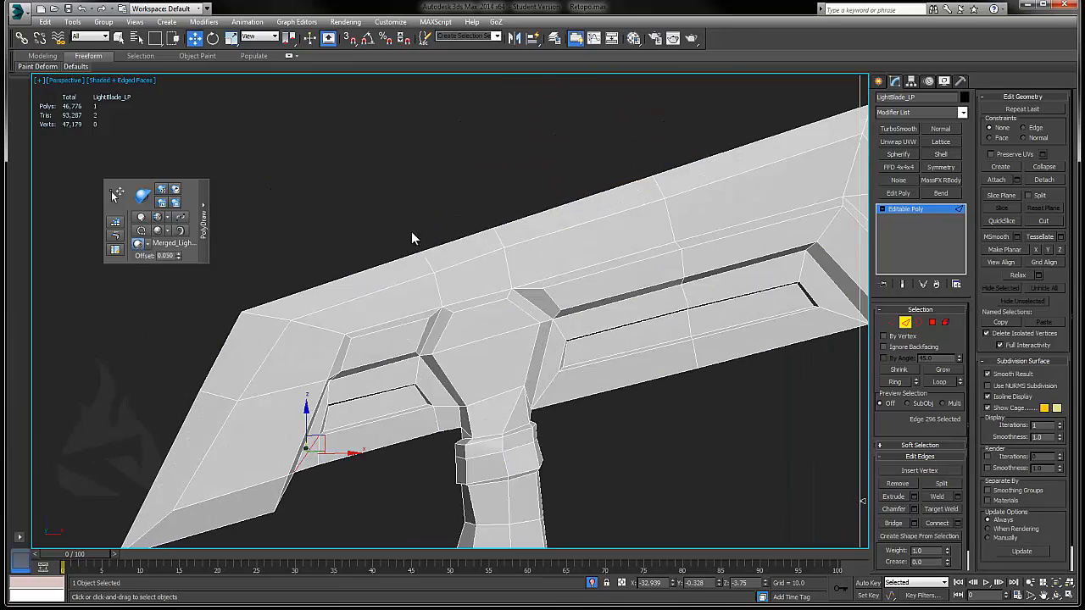
middle_click_drag(511, 258, 405, 330, "alt")
key("1")
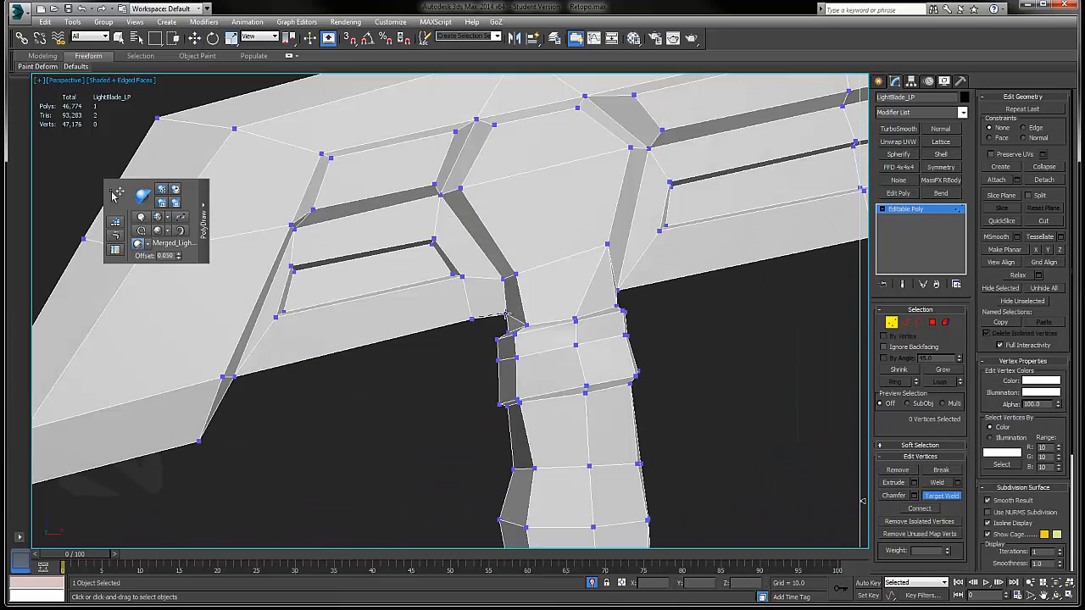
left_click(506, 314)
middle_click_drag(506, 314, 335, 299)
Step: Target-weld the extra vertex on the short blade's ridge into the ridge's upper corner vertex
scroll(470, 362, "down", 4)
key("1")
key("1")
key("ctrl+shift+w")
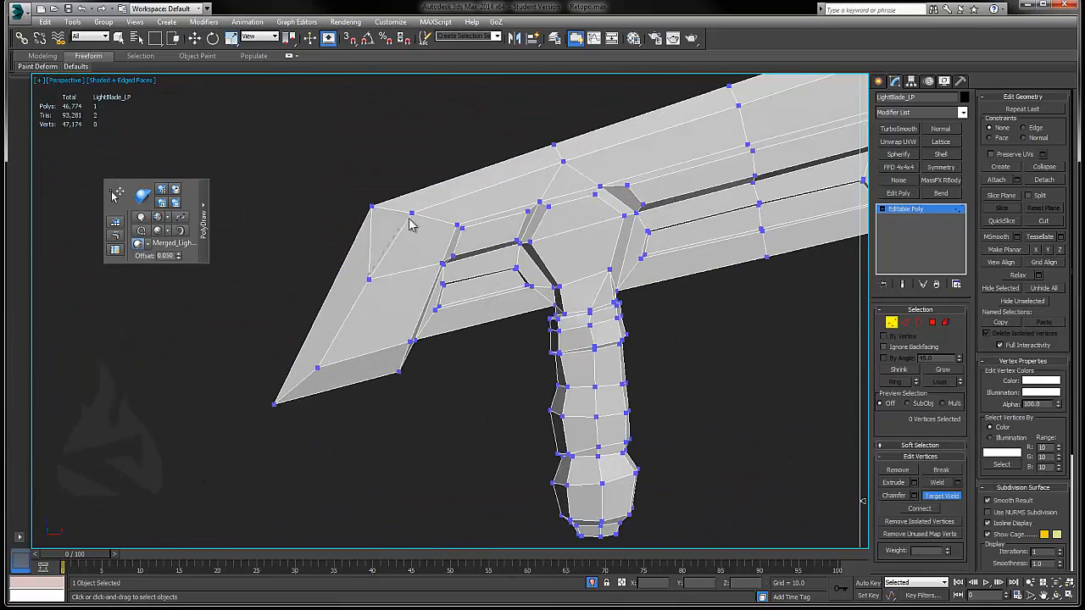
Step: Target-weld the doubled rim vertices of the long and small recessed panels into single vertices
scroll(410, 225, "up", 8)
right_click(552, 273)
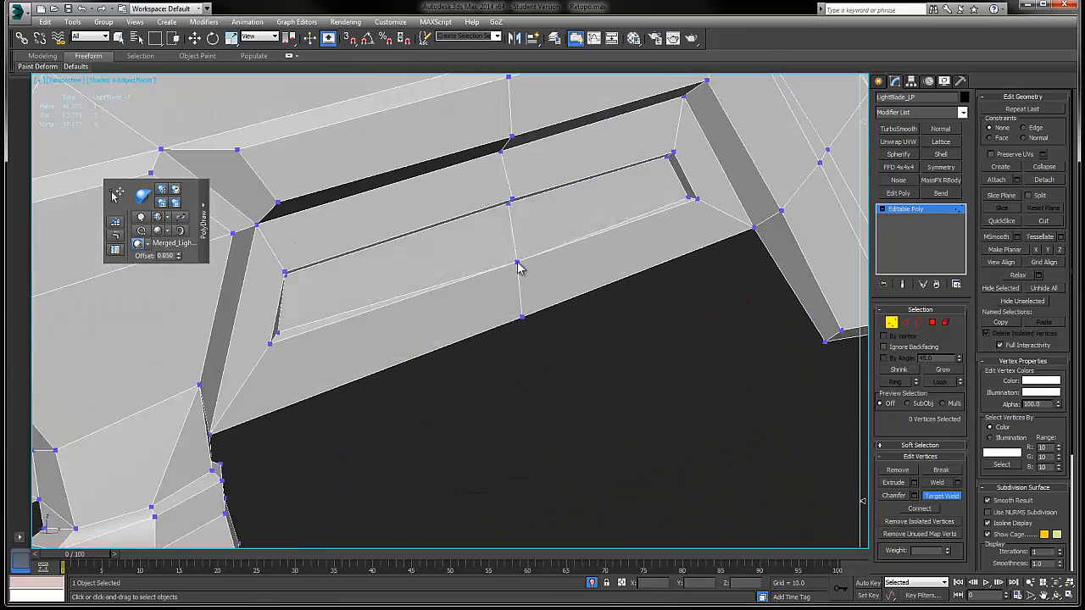
scroll(519, 268, "down", 3)
middle_click_drag(519, 268, 339, 373, "alt")
scroll(331, 364, "up", 3)
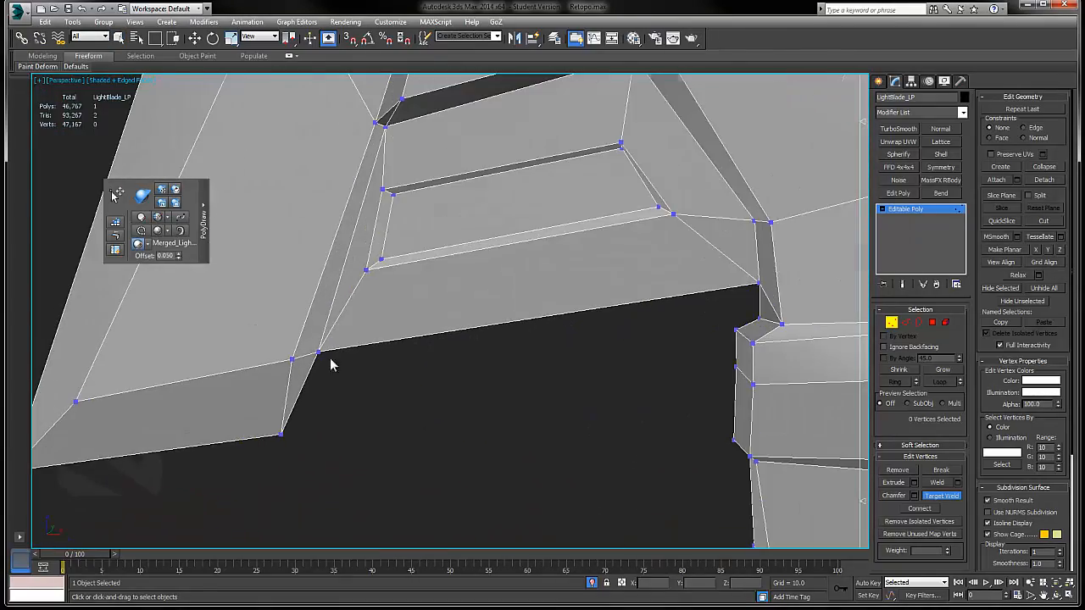
left_click(383, 190)
left_click(393, 195)
middle_click_drag(394, 195, 517, 99, "alt")
left_click(560, 189)
left_click(589, 199)
scroll(477, 250, "down", 5)
right_click(554, 261)
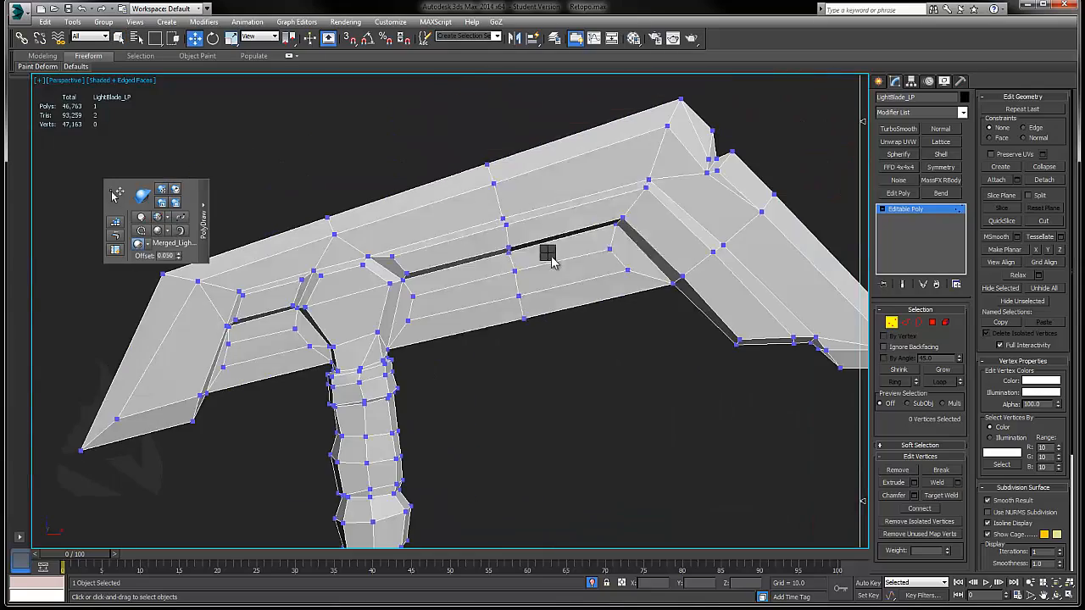
Step: Target-weld the upper rim vertices of both recessed panels into the groove edge above them
key("ctrl+shift+w")
left_click(324, 314)
left_click(310, 291)
middle_click_drag(169, 339, 342, 286)
left_click(342, 285)
left_click(344, 260)
left_click(245, 334)
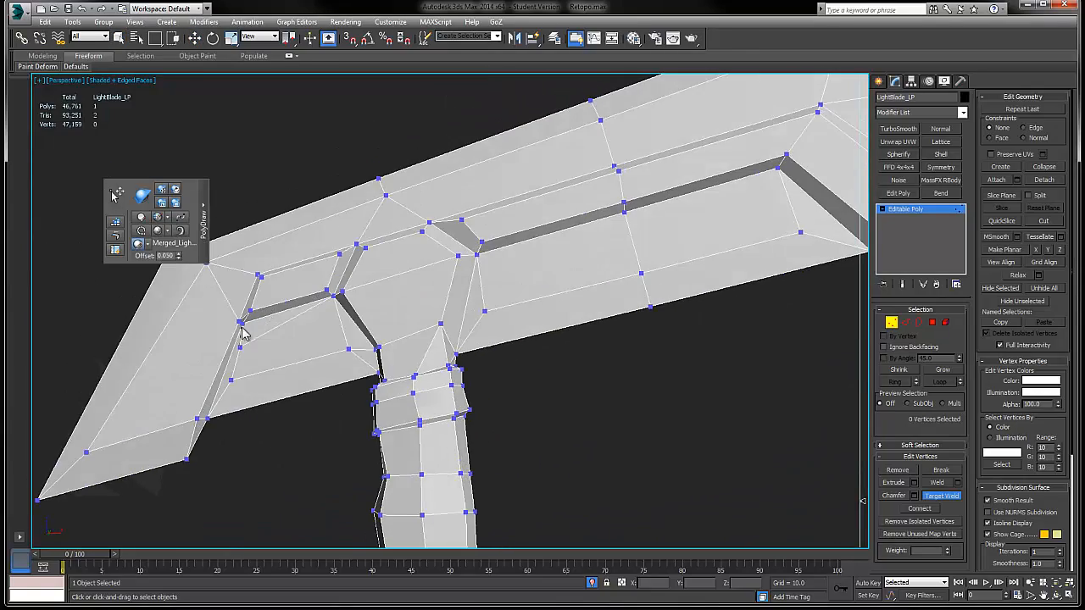
key("w")
Step: Target-weld the surplus vertices along the large blade's inner ridge and lower notch
middle_click_drag(834, 262, 650, 281)
scroll(634, 331, "up", 2)
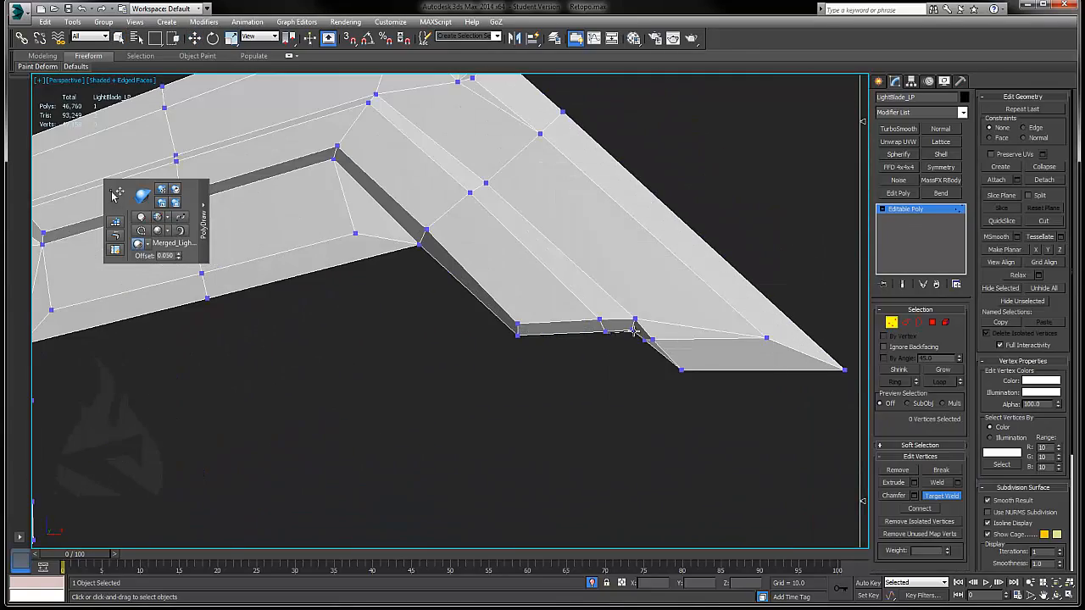
left_click(484, 184)
scroll(484, 184, "down", 2)
middle_click_drag(484, 184, 726, 157, "alt")
scroll(413, 327, "up", 2)
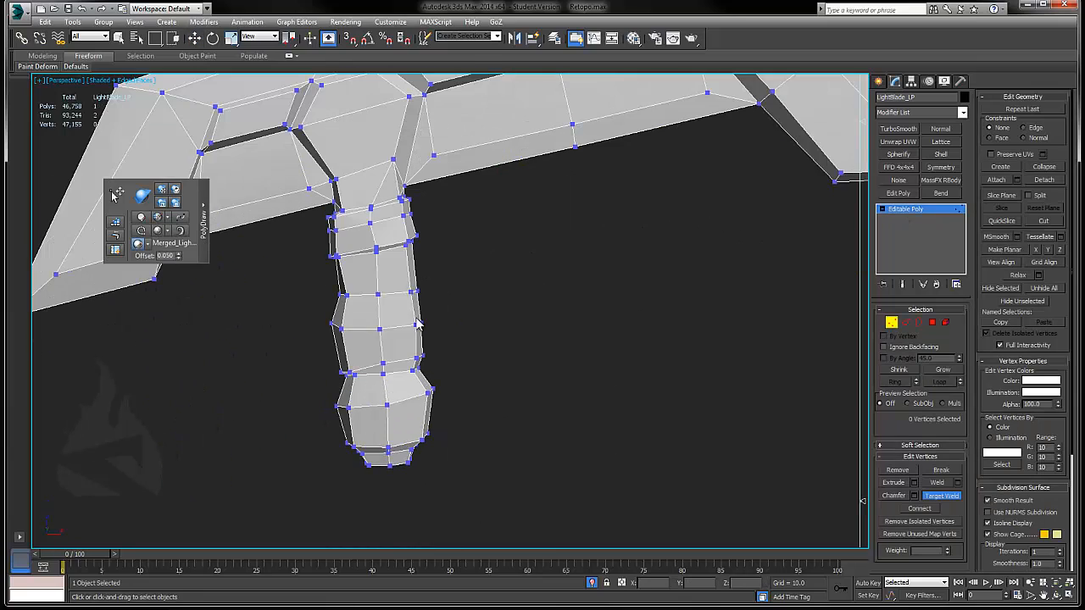
Step: Weld the extra side vertices of the handle and remove the surplus edge loop around the grip
left_click(422, 323)
mouse_move(422, 323)
middle_mouse_down("alt")
mouse_move(404, 301)
mouse_move(471, 284)
mouse_move(432, 334)
mouse_move(432, 315)
middle_mouse_up("alt")
left_click(454, 280)
double_click(430, 258)
key("ctrl+BackSpace")
scroll(429, 303, "up", 2)
scroll(431, 314, "down", 2)
Step: Target-weld the leftover surplus vertices on the handle between the neck and the grip
middle_click_drag(763, 237, 424, 316)
key("2")
key("1")
key("ctrl+shift+w")
middle_click_drag(590, 301, 571, 342, "alt")
key("z")
key("1")
left_click(571, 341)
left_click(477, 249)
key("2")
scroll(407, 314, "up", 4)
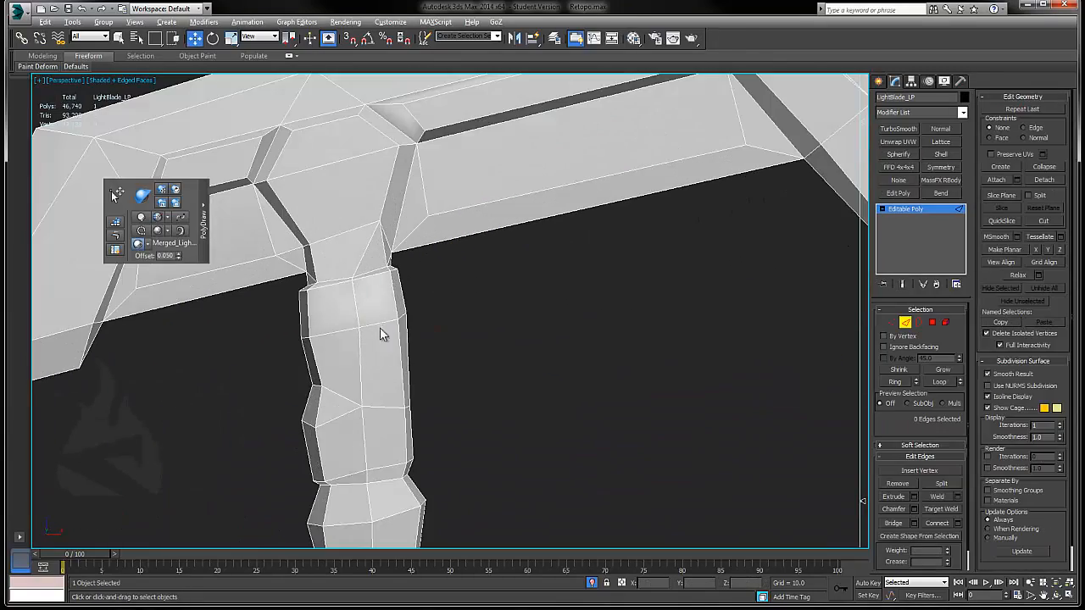
Step: Collapse the doubled edges above the pommel and target-weld the extra mid-grip vertices on the handle's outer side
scroll(381, 334, "down", 2)
key("2")
left_click(702, 310)
left_click(704, 136)
key("1")
key("ctrl+shift+w")
middle_click_drag(703, 135, 424, 227)
middle_click_drag(424, 390, 750, 218)
key("2")
left_click(432, 348)
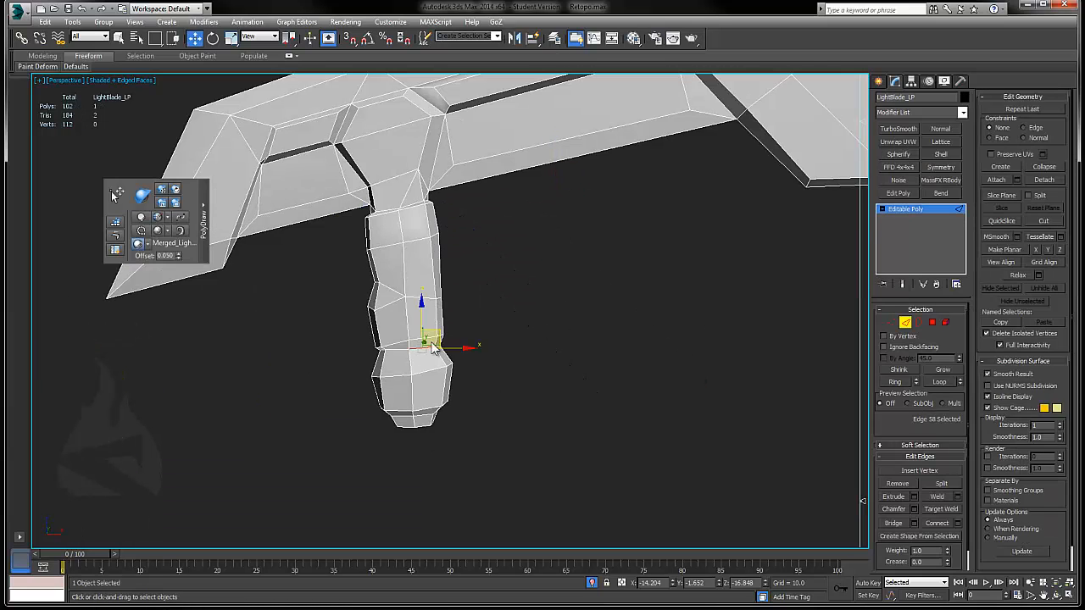
scroll(484, 259, "up", 3)
key("1")
key("ctrl+shift+w")
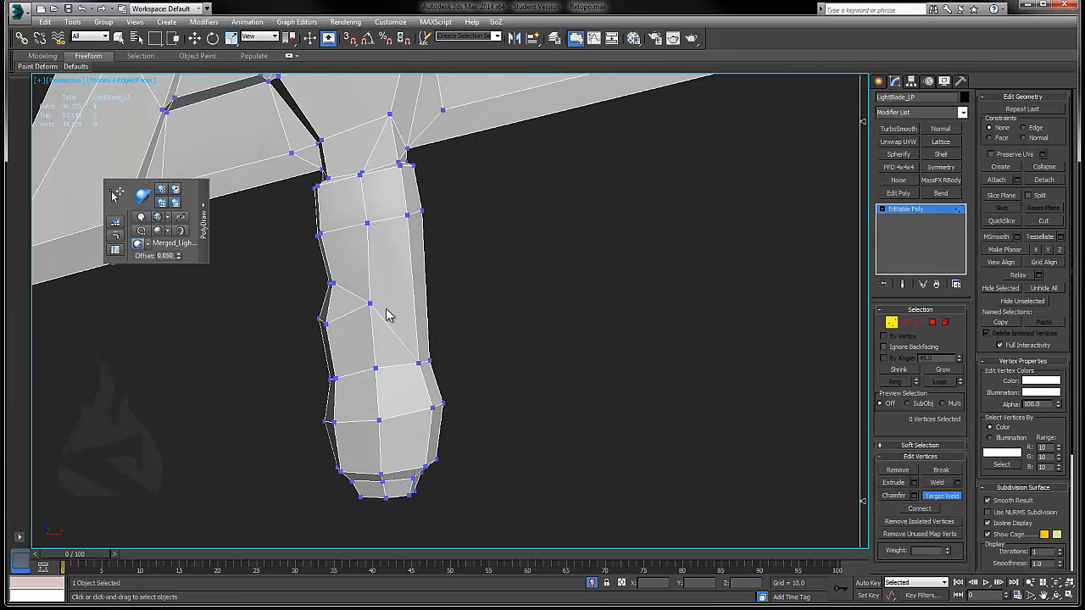
right_click(462, 340)
left_click(428, 360)
left_click(476, 264)
Step: Select all open border edges of the low-poly mesh and check in the Top view whether they lie on the mirror plane
key("1")
left_click(565, 285)
scroll(564, 286, "down", 3)
left_click(589, 252)
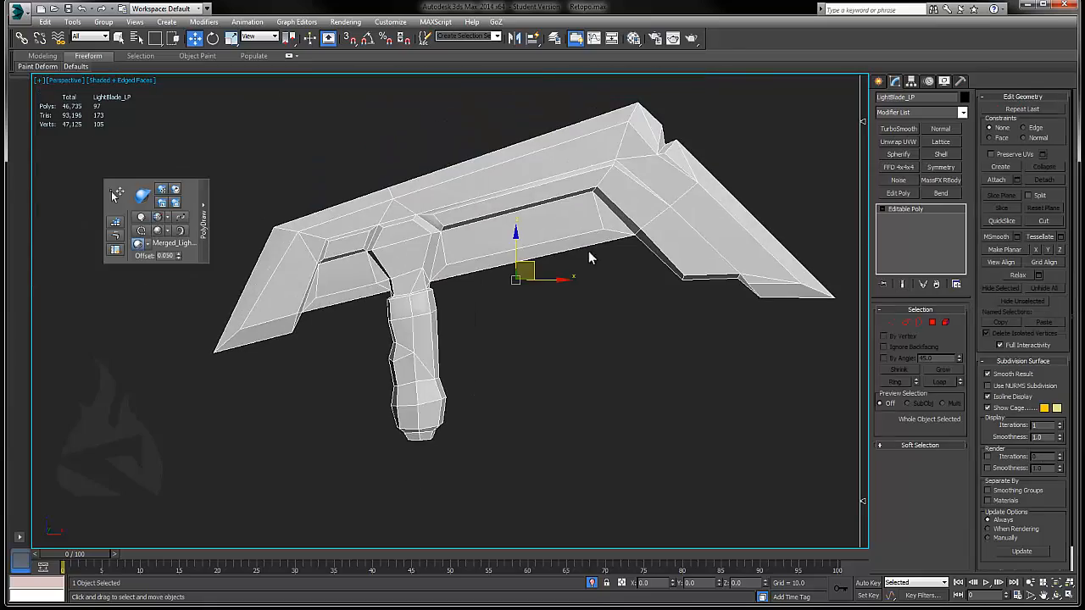
middle_click_drag(591, 258, 748, 157, "alt")
key("3")
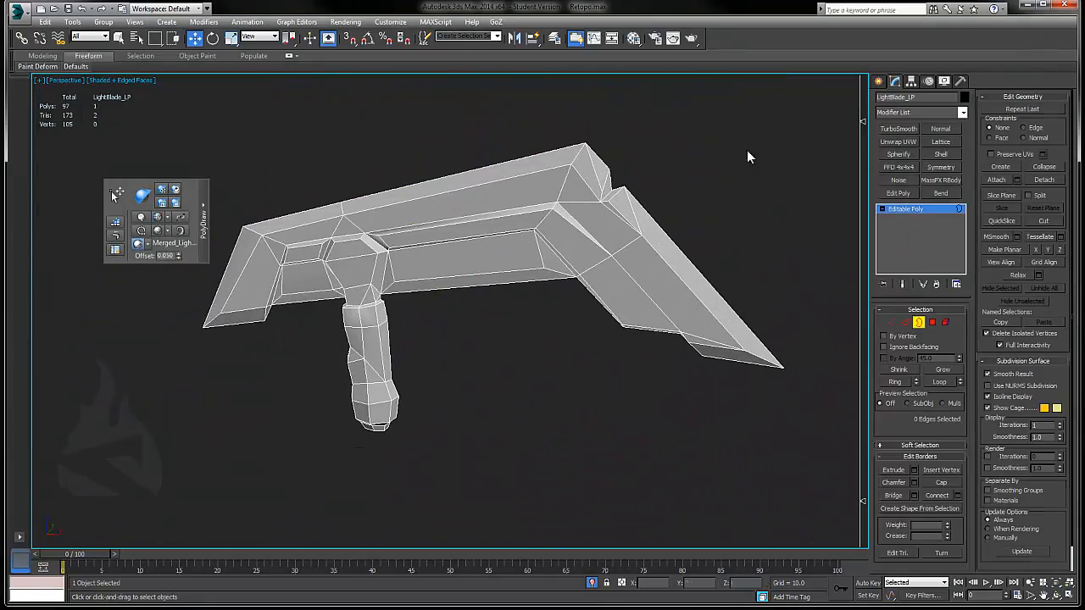
key("ctrl+a")
middle_click_drag(821, 475, 475, 318, "alt")
key("t")
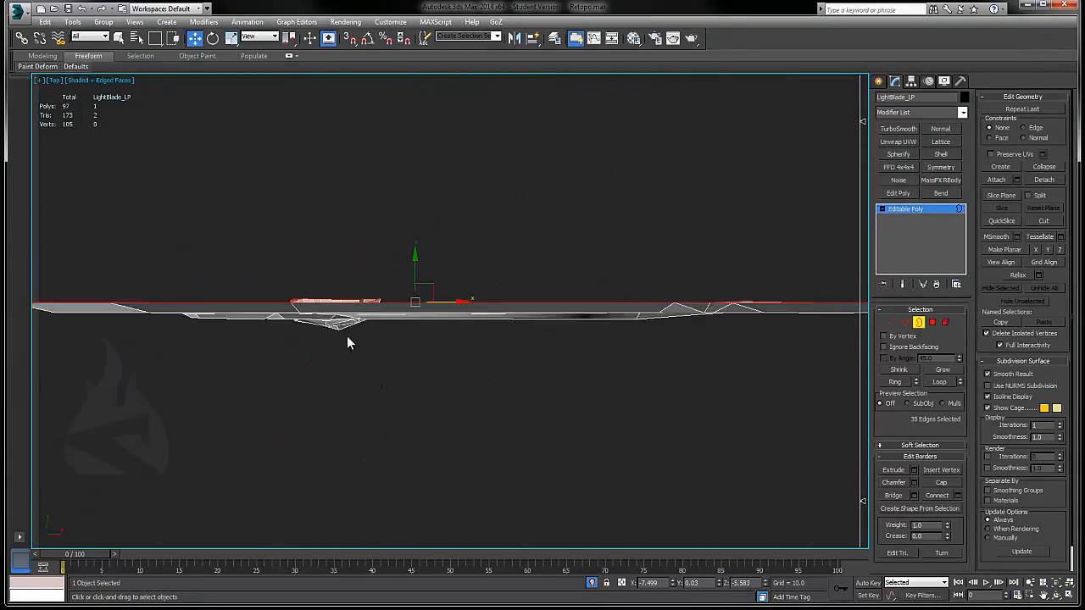
scroll(346, 336, "up", 3)
middle_click_drag(595, 399, 763, 289)
Step: Return to the perspective view, leave border editing and compare the low-poly mesh with the sculpt
key("p")
scroll(543, 288, "up", 2)
key("3")
key("ctrl+d")
left_click(516, 268)
scroll(515, 268, "up", 2)
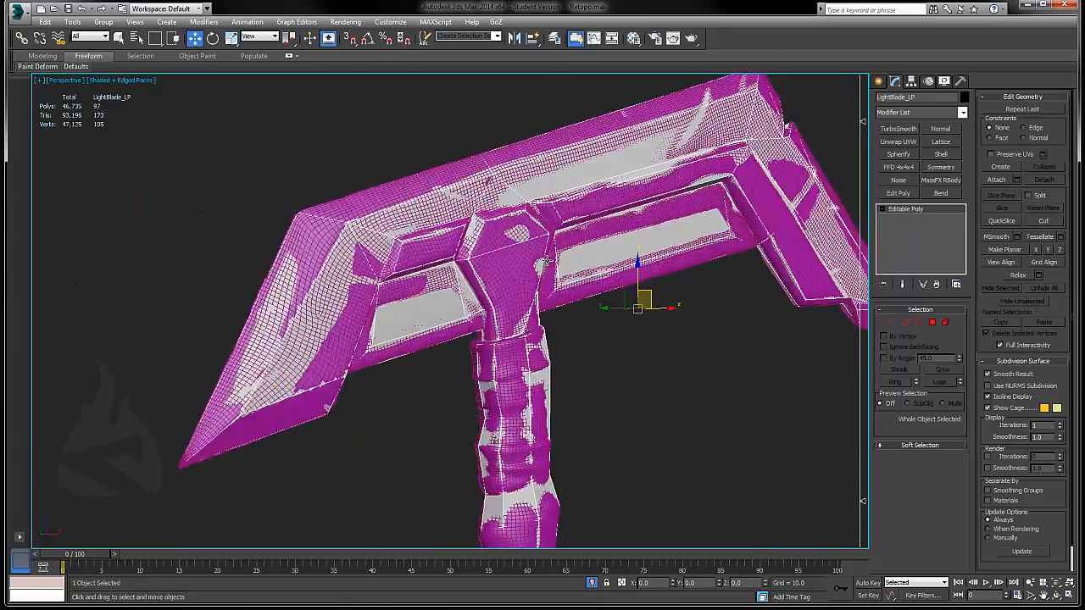
Step: Isolate the low-poly mesh and try to mirror it with a Symmetry modifier on the Y axis with Flip enabled
key("alt+q")
middle_click_drag(475, 297, 543, 309, "alt")
left_click(940, 167)
left_click(914, 331)
left_click(899, 342)
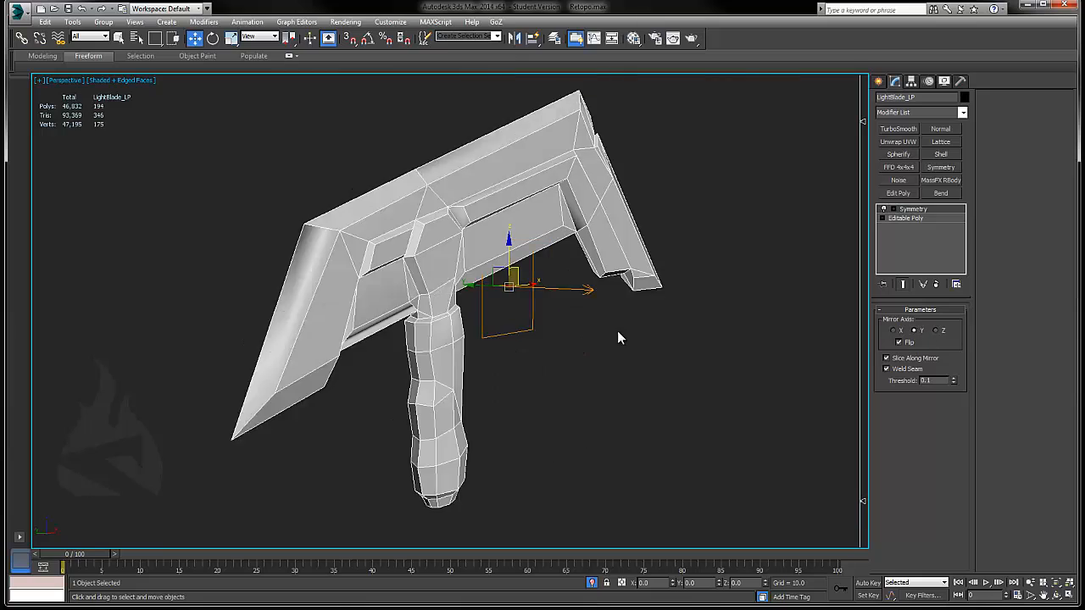
Step: Check the mirrored mesh and delete the Symmetry modifier from its stack
middle_click_drag(618, 330, 529, 318, "alt")
key("z")
right_click(928, 209)
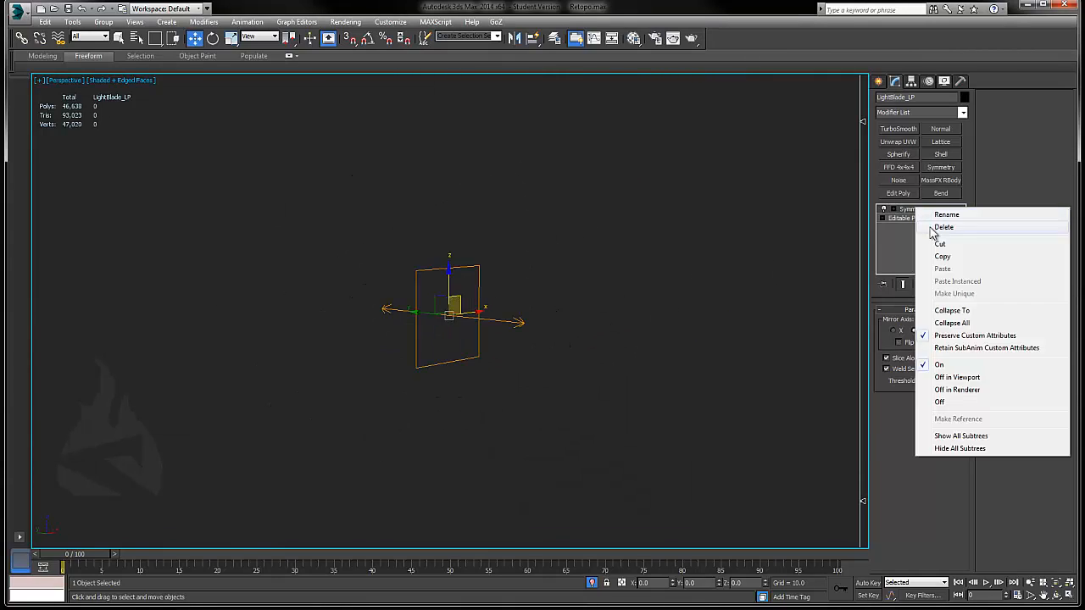